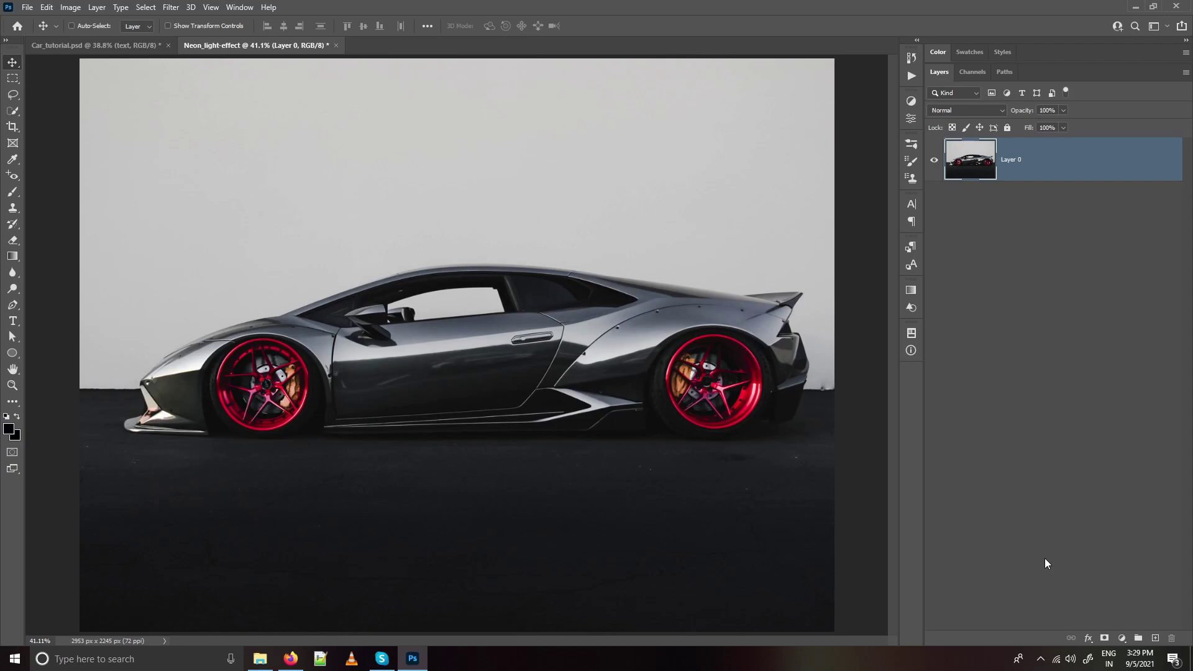
- Darken the photo with a Curves adjustment layer, mapping input 255 to output 48 and 126 to 18, with the black point slightly inward
left_click(1123, 640)
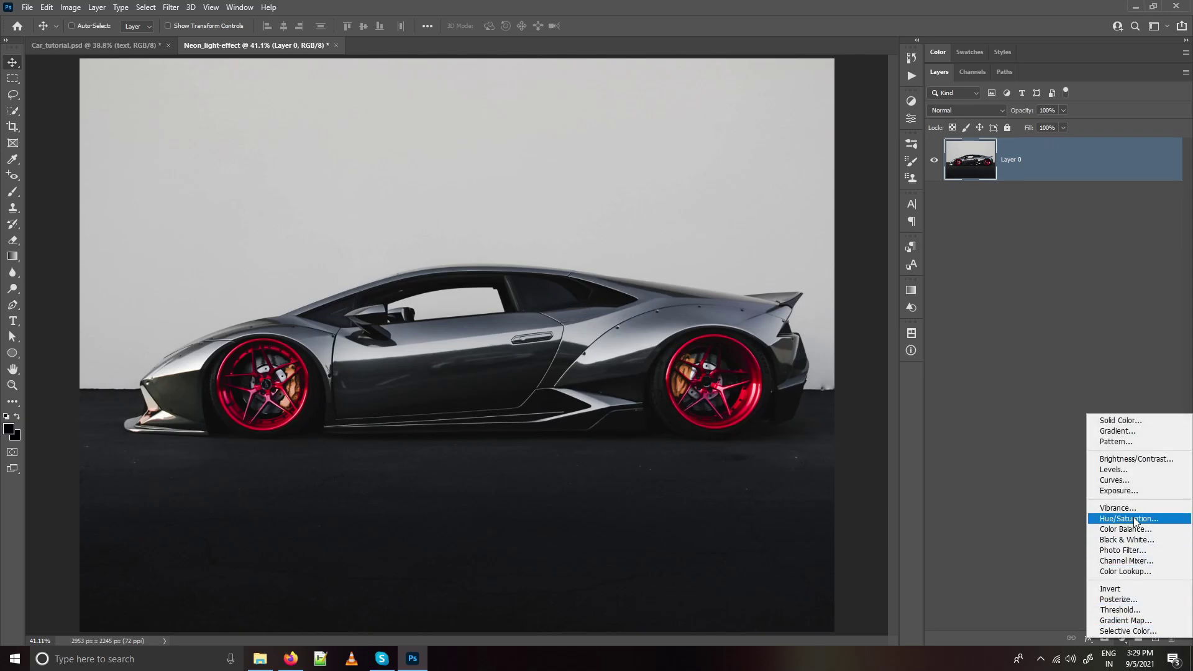
left_click(1130, 481)
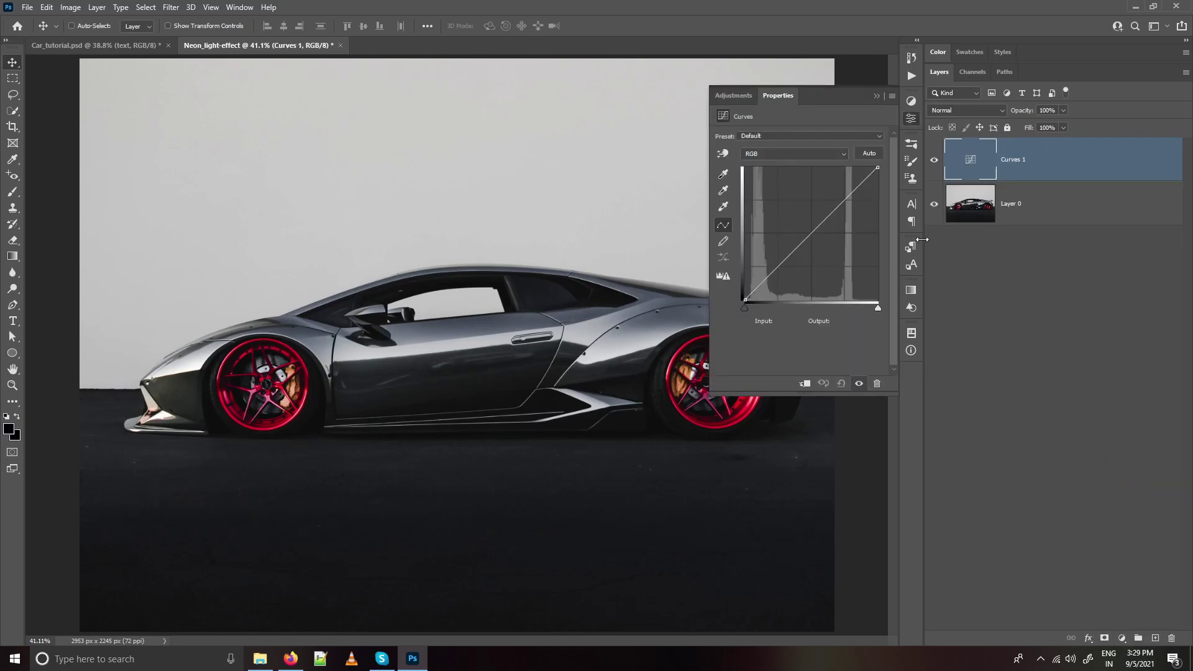
left_click_drag(878, 168, 886, 276)
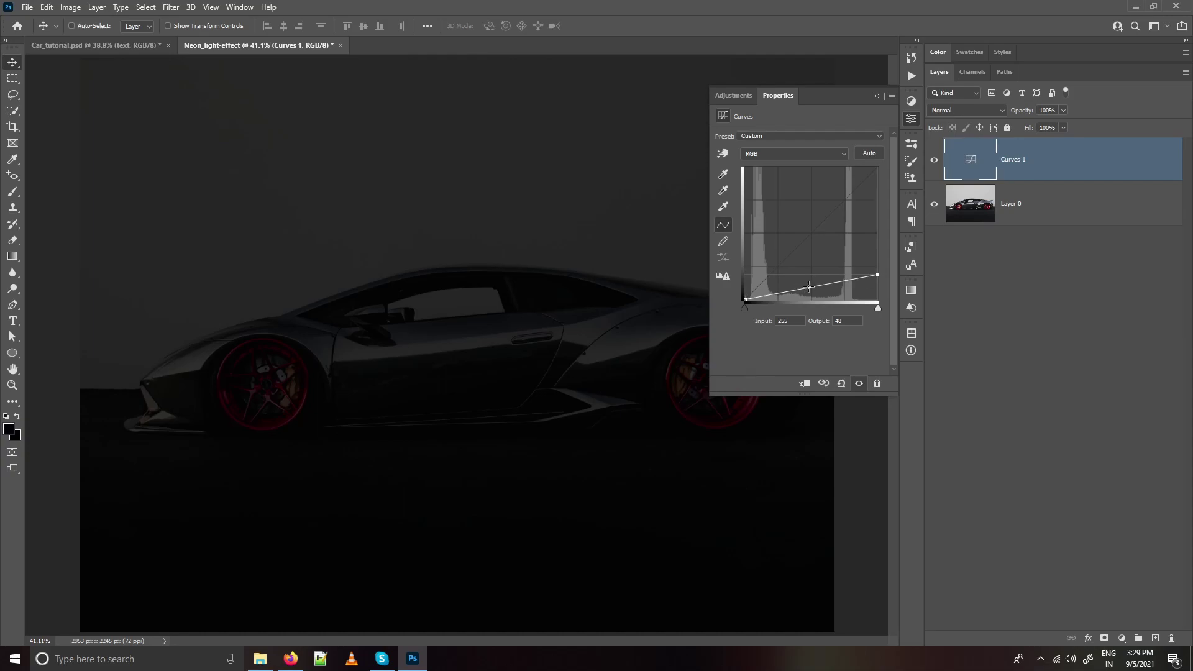
left_click_drag(811, 286, 811, 290)
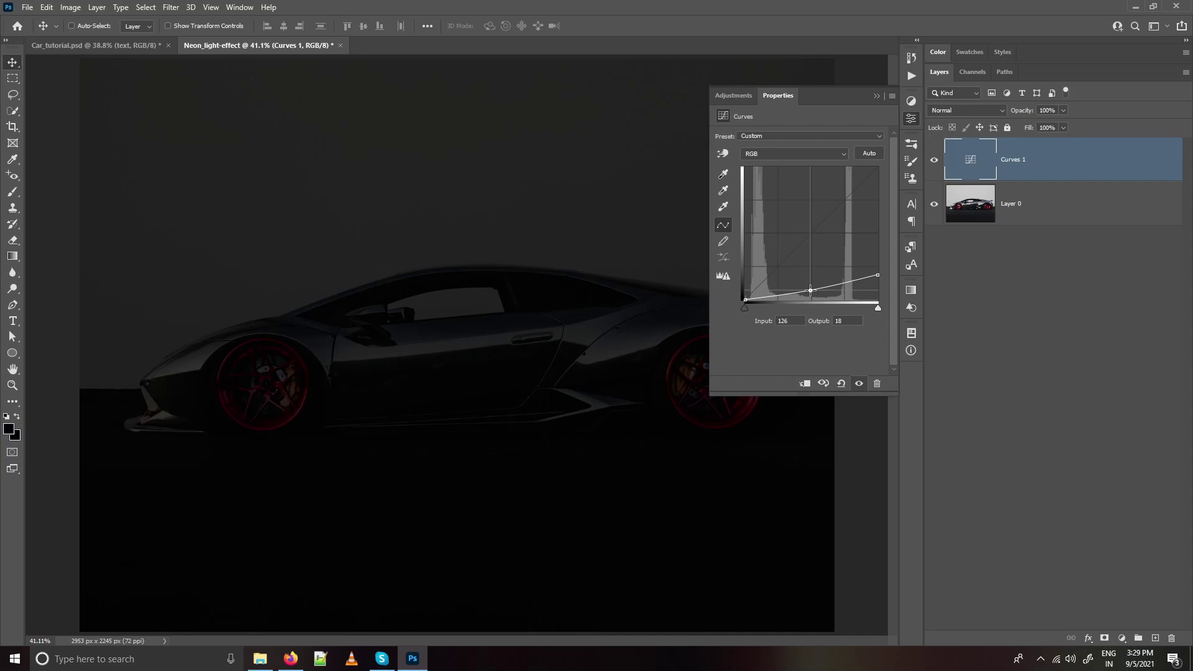
left_click_drag(745, 307, 748, 308)
left_click(875, 95)
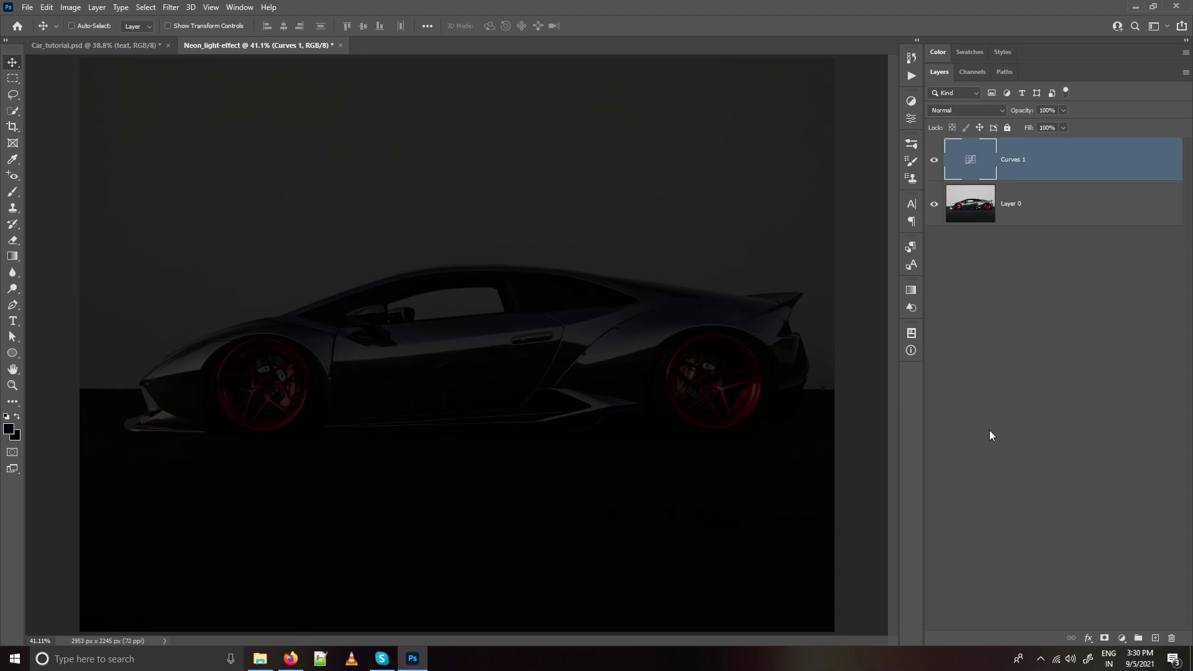
- Add a Color Balance adjustment layer that shifts the midtones toward blue for a night look
left_click(1122, 638)
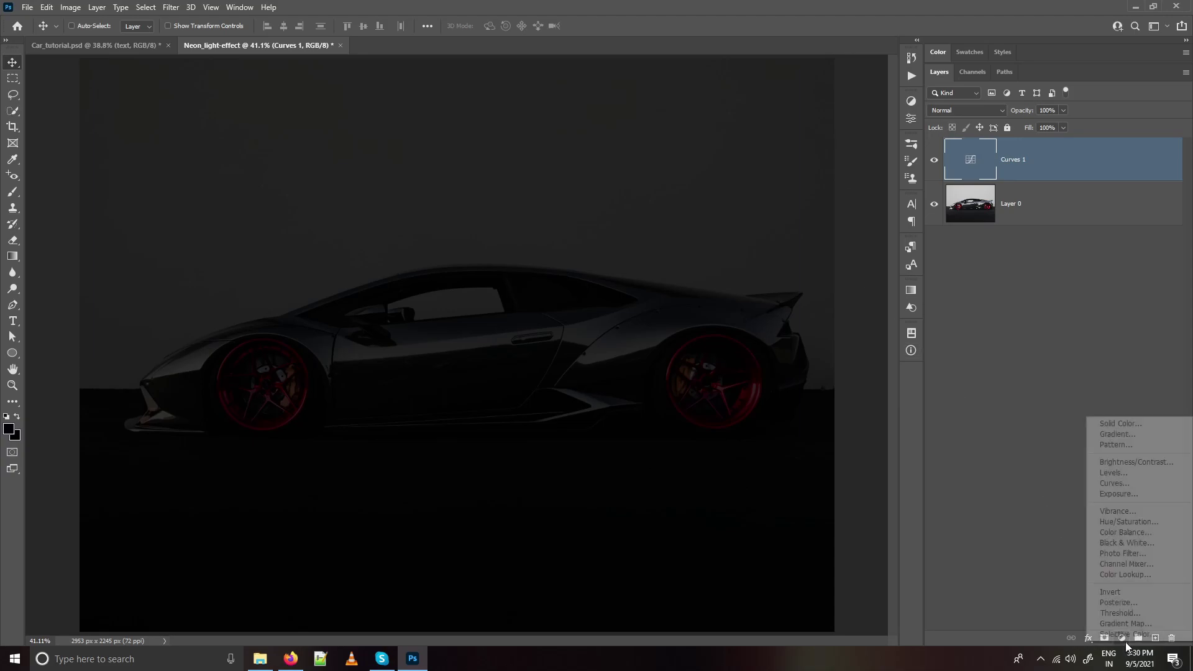
left_click(1110, 533)
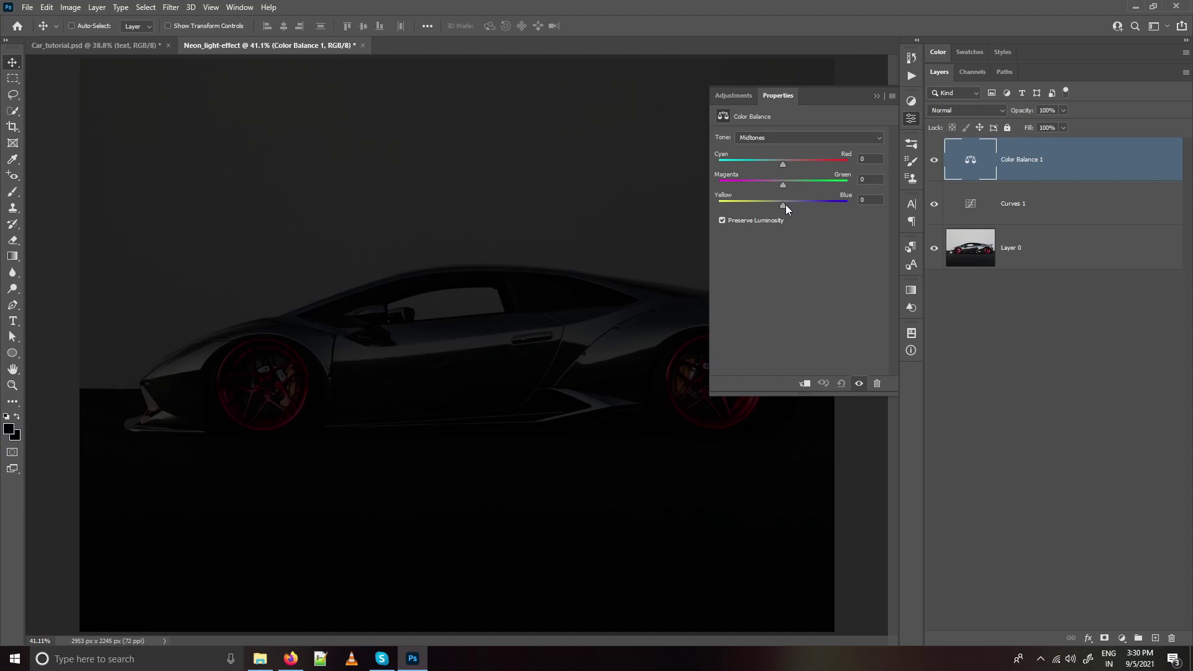
left_click_drag(783, 207, 795, 207)
key("Return")
left_click(875, 159)
left_click(878, 96)
- Group Layer 0 and both adjustment layers and name the group img
left_click_drag(583, 244, 570, 261)
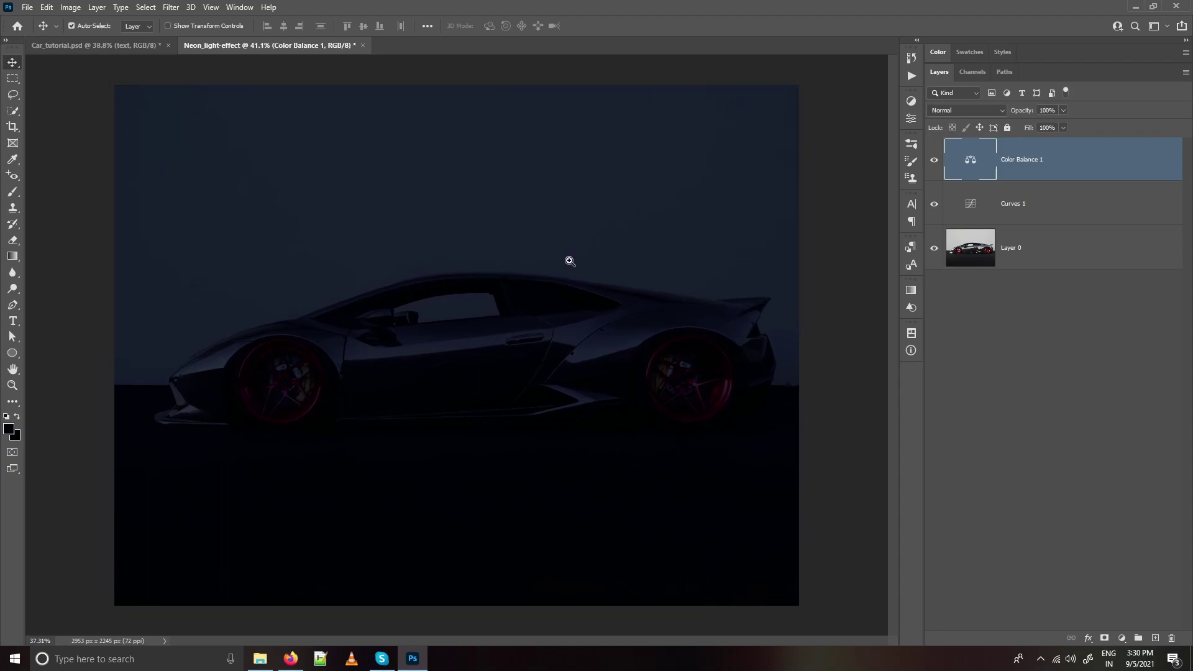
left_click(1028, 250)
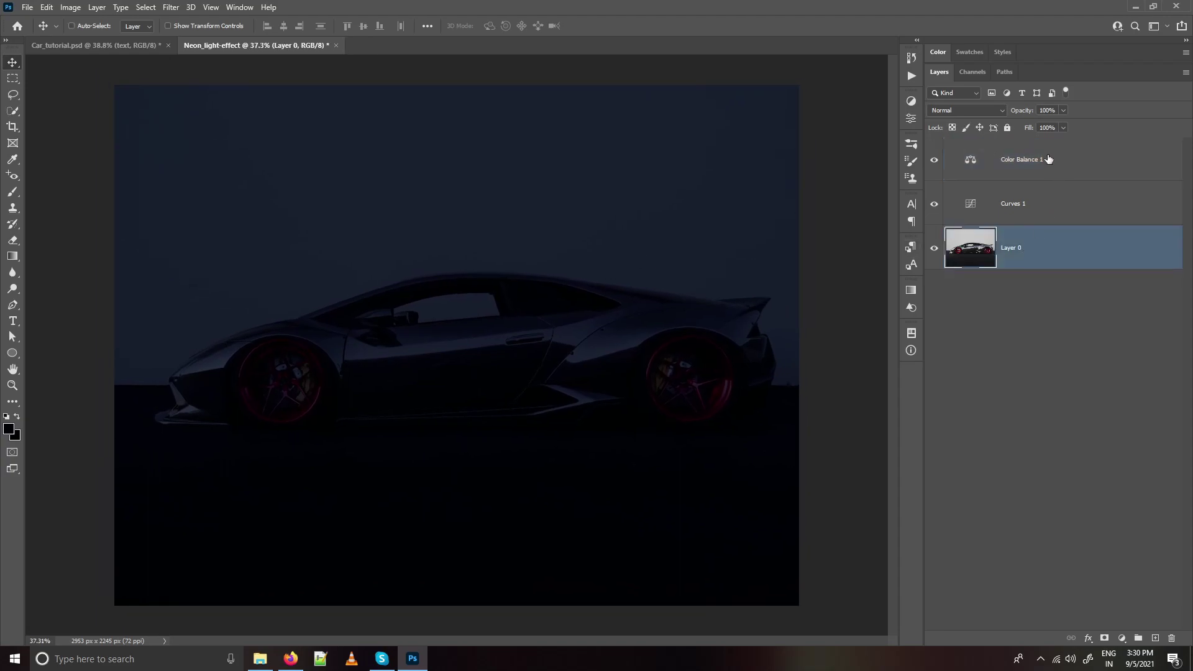
left_click(1048, 159, "shift")
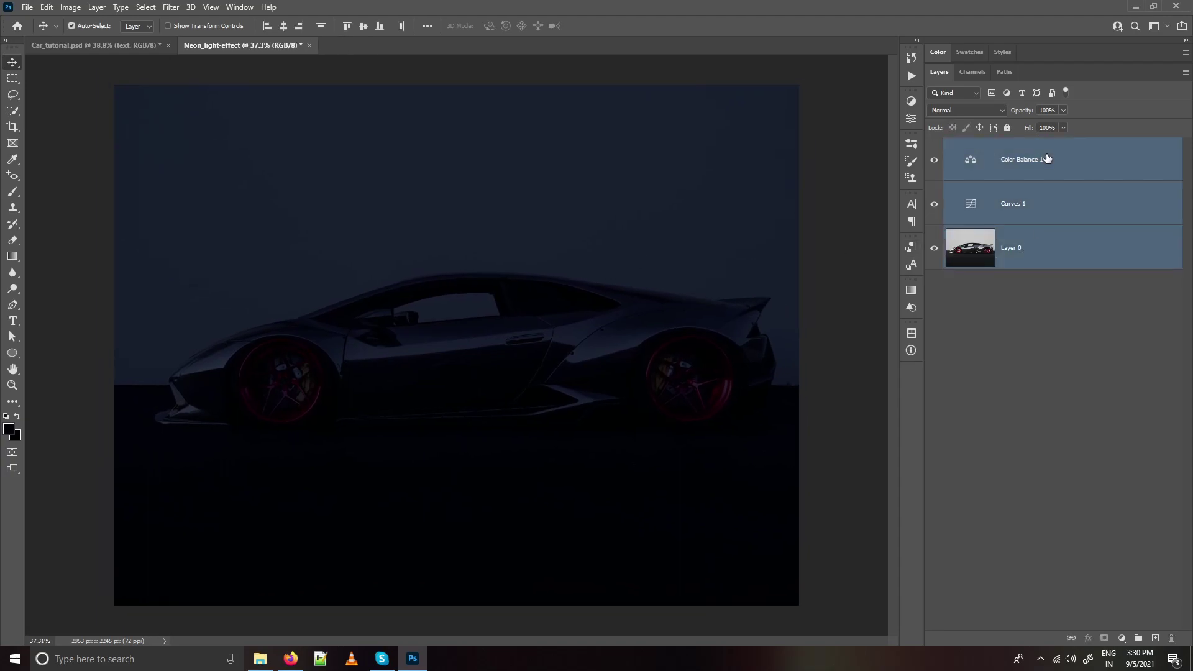
key("ctrl+g")
double_click(981, 146)
type("img")
key("Return")
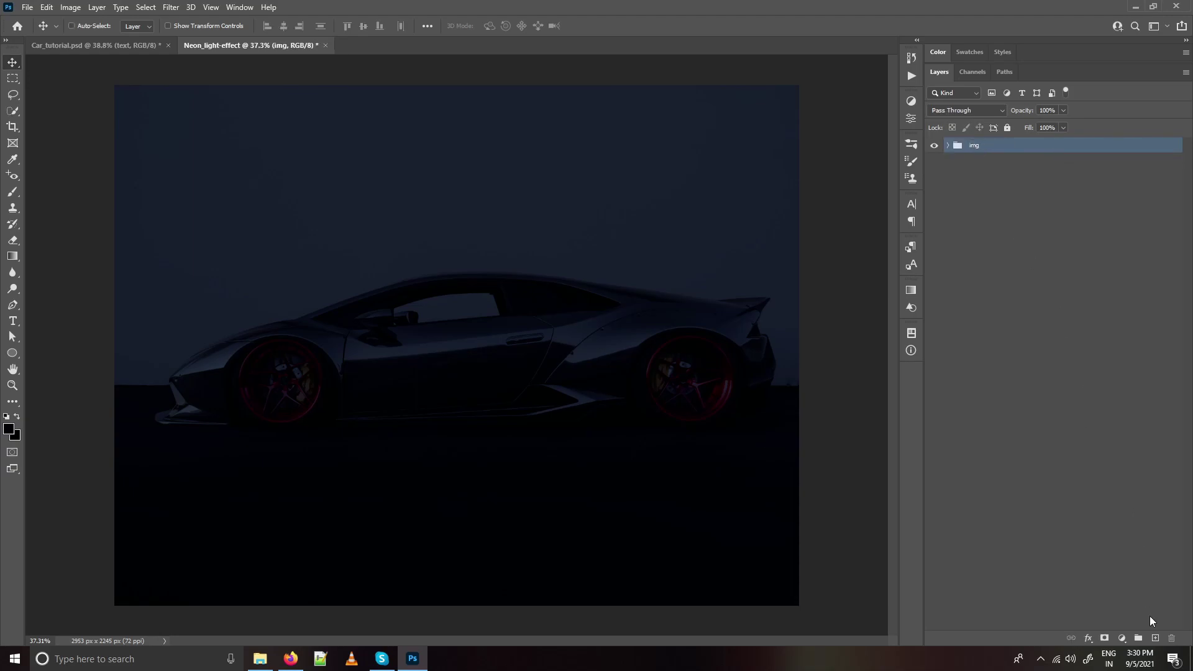
- Add a new layer and trace an open Pen path along the roofline from the windshield base to behind the rear side window
left_click(1156, 639)
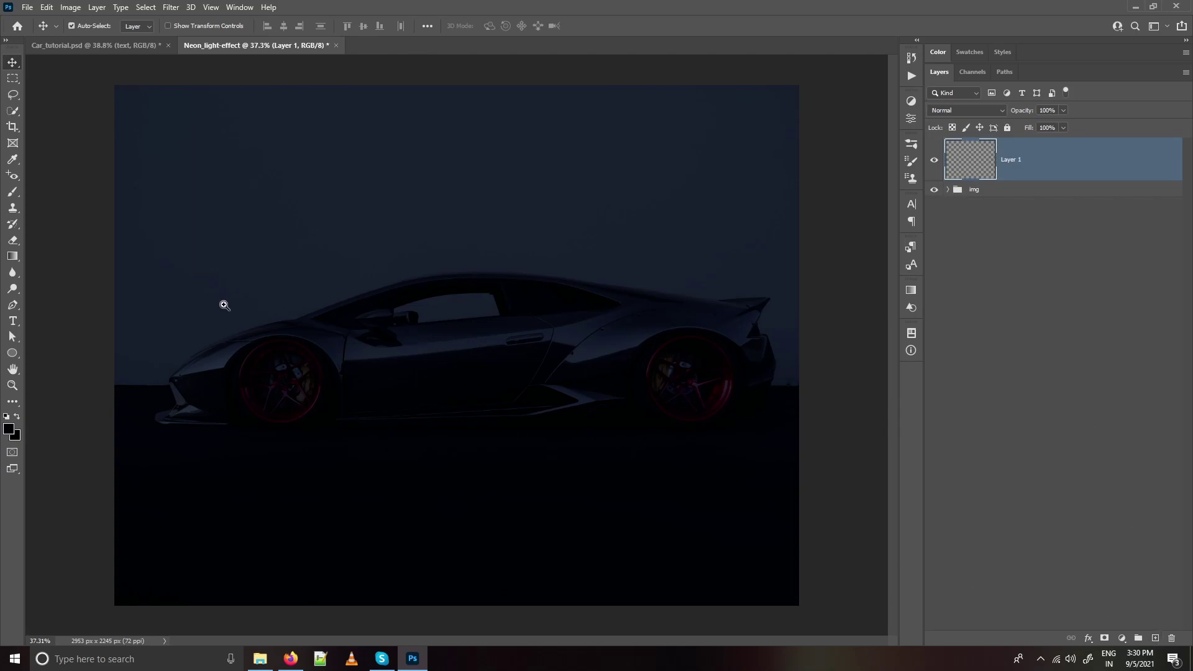
left_click(15, 308)
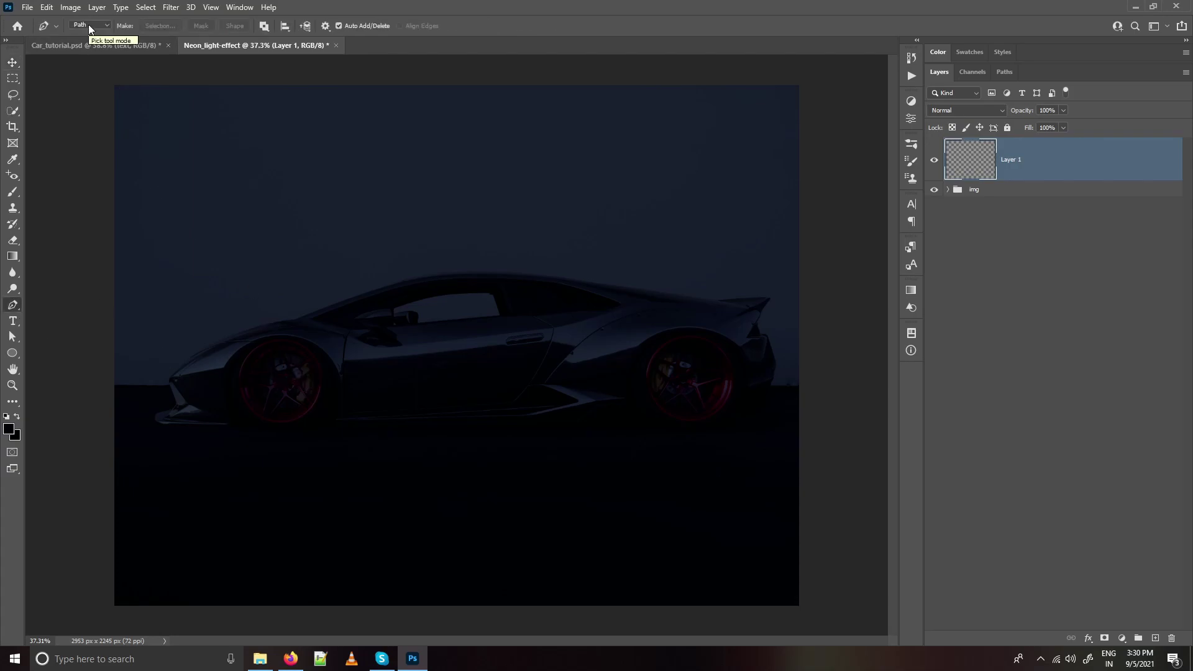
left_click_drag(339, 316, 368, 351)
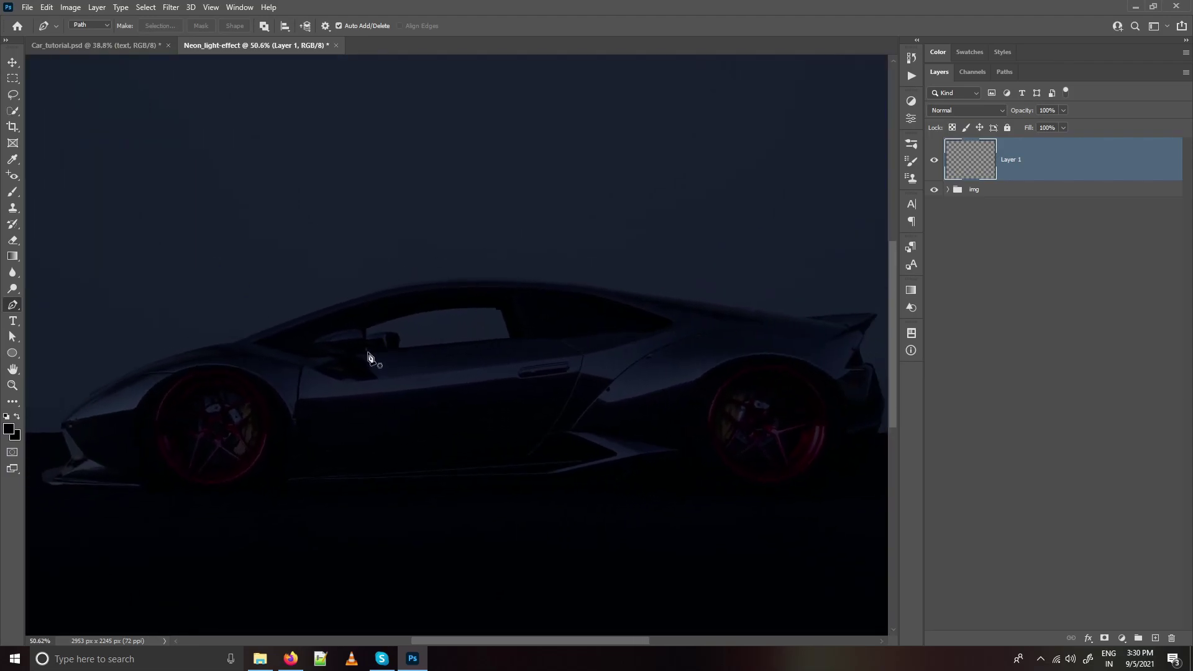
scroll(368, 348, "up", 5)
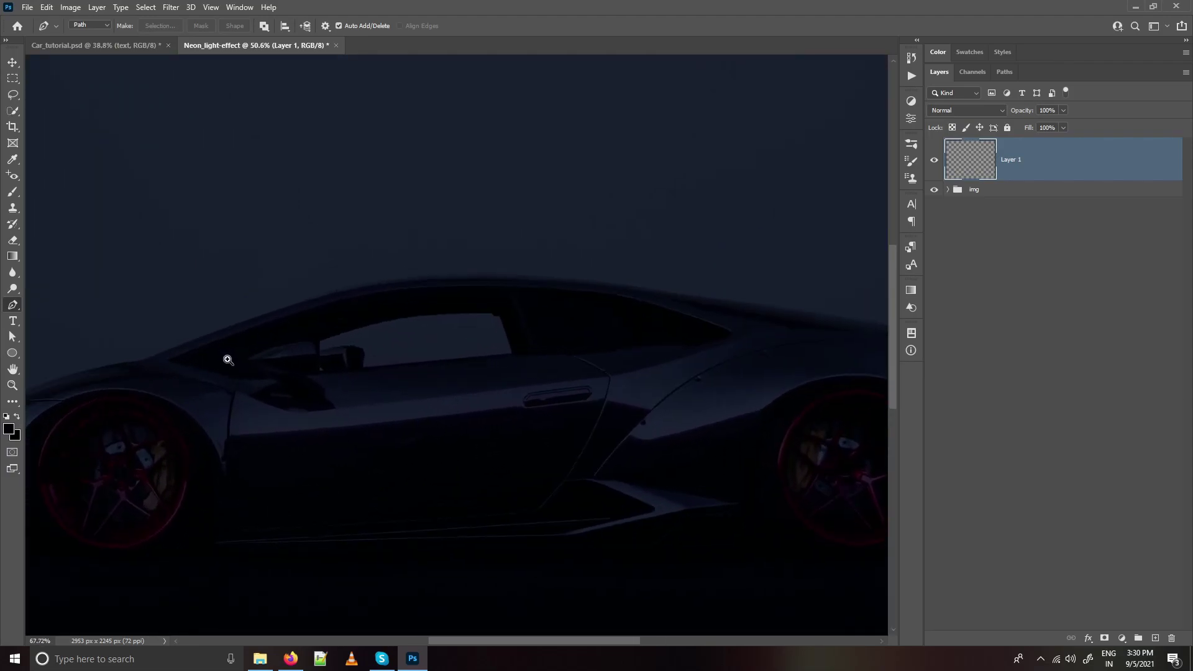
left_click_drag(152, 365, 202, 341)
mouse_move(339, 296)
left_mouse_down()
mouse_move(397, 280)
mouse_move(340, 309)
left_mouse_up()
left_click_drag(440, 292, 570, 345)
scroll(507, 327, "right", 5)
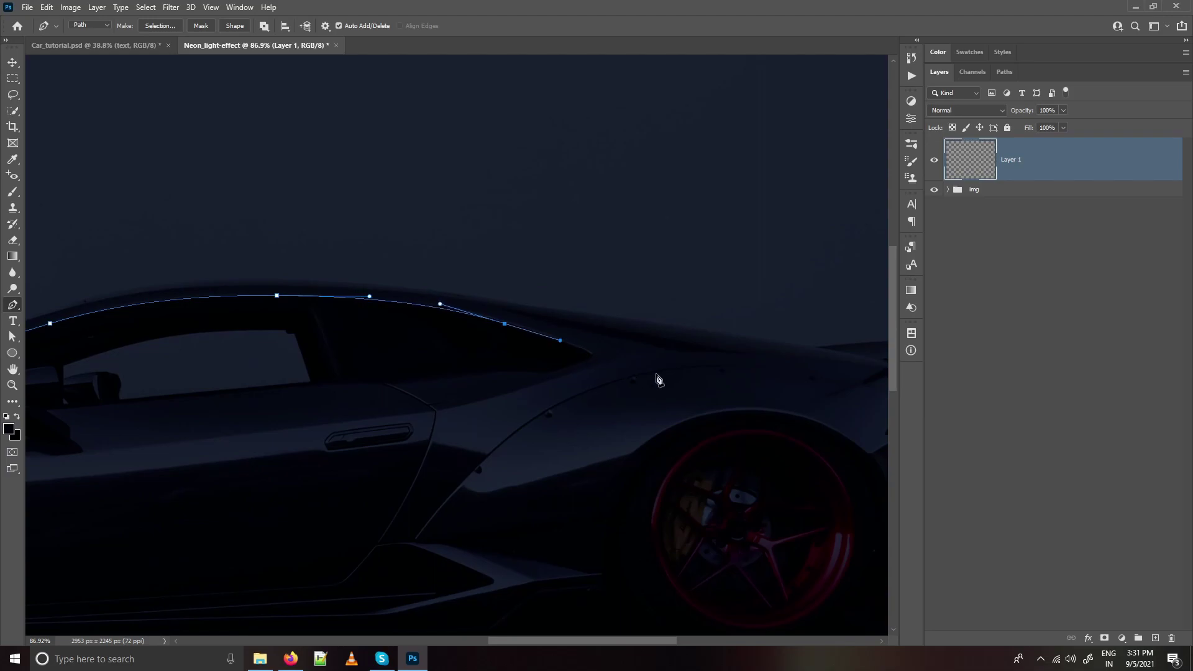
left_click_drag(654, 373, 691, 384)
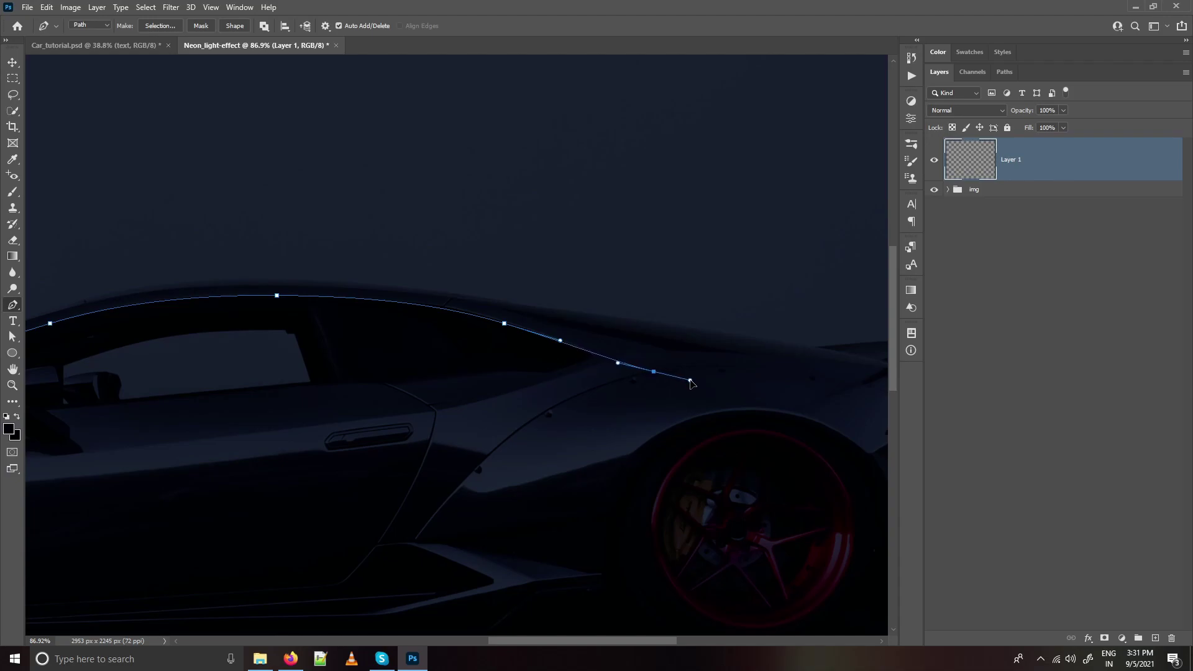
left_click(655, 372, "alt")
left_click_drag(626, 300, 569, 320)
mouse_move(411, 335)
left_mouse_down()
mouse_move(439, 336)
mouse_move(431, 327)
left_mouse_up()
left_click_drag(288, 323, 361, 324)
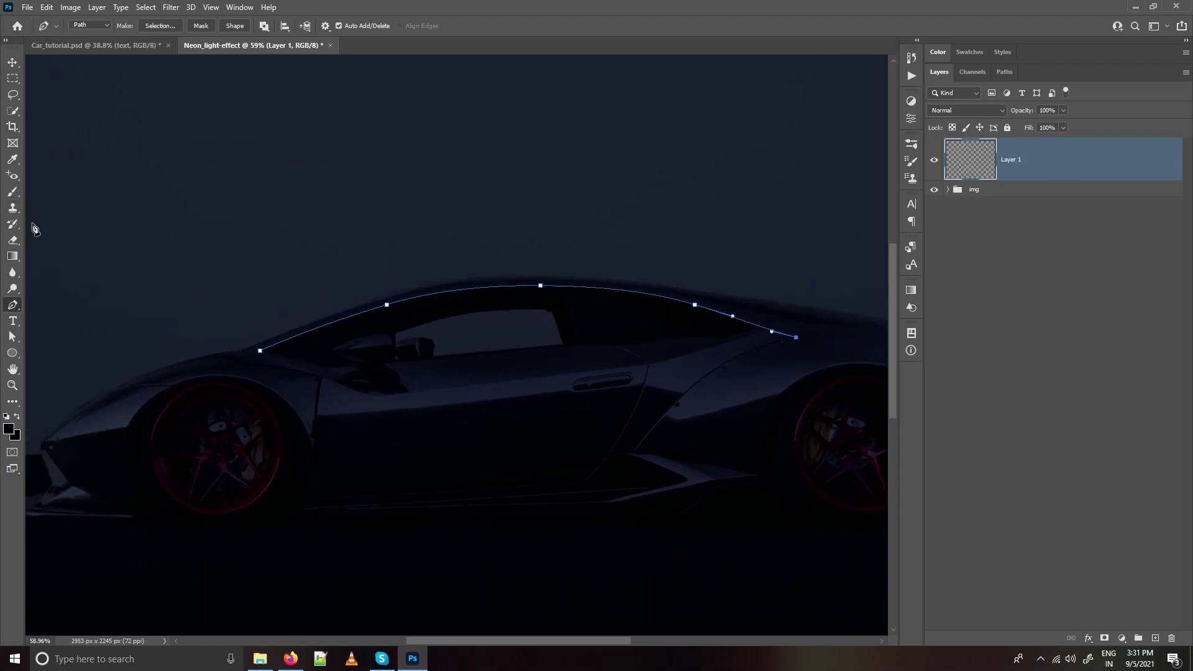
- Choose the Round Point Stiff brush at 18 px and make white the foreground color
key("b")
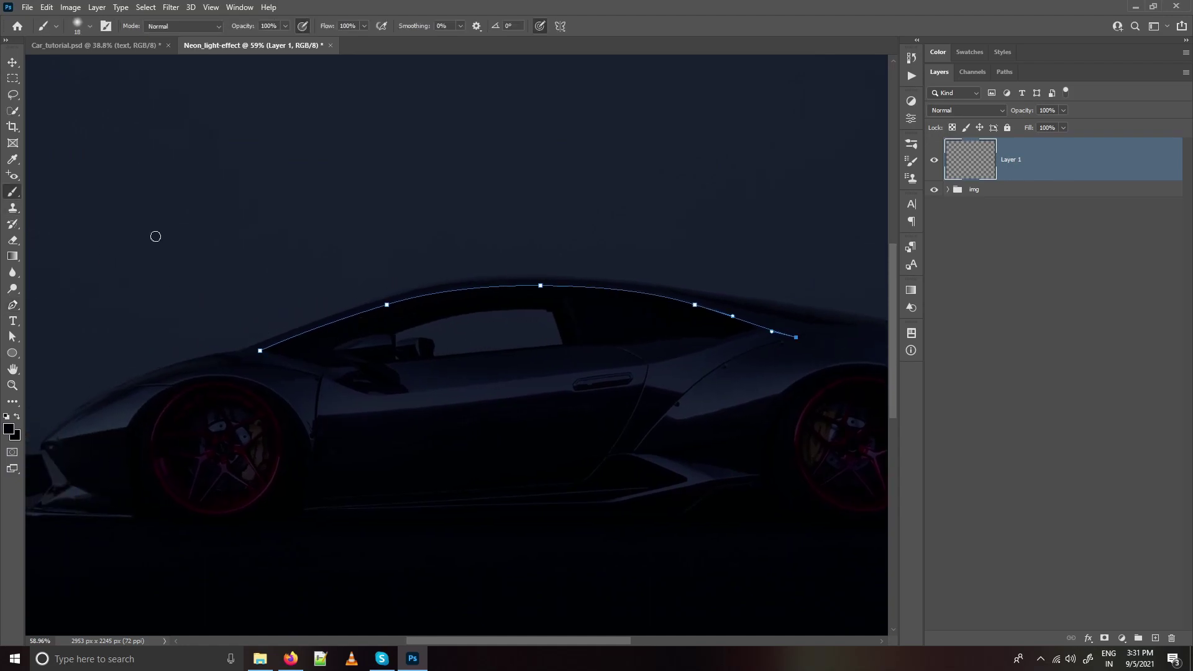
right_click(189, 183)
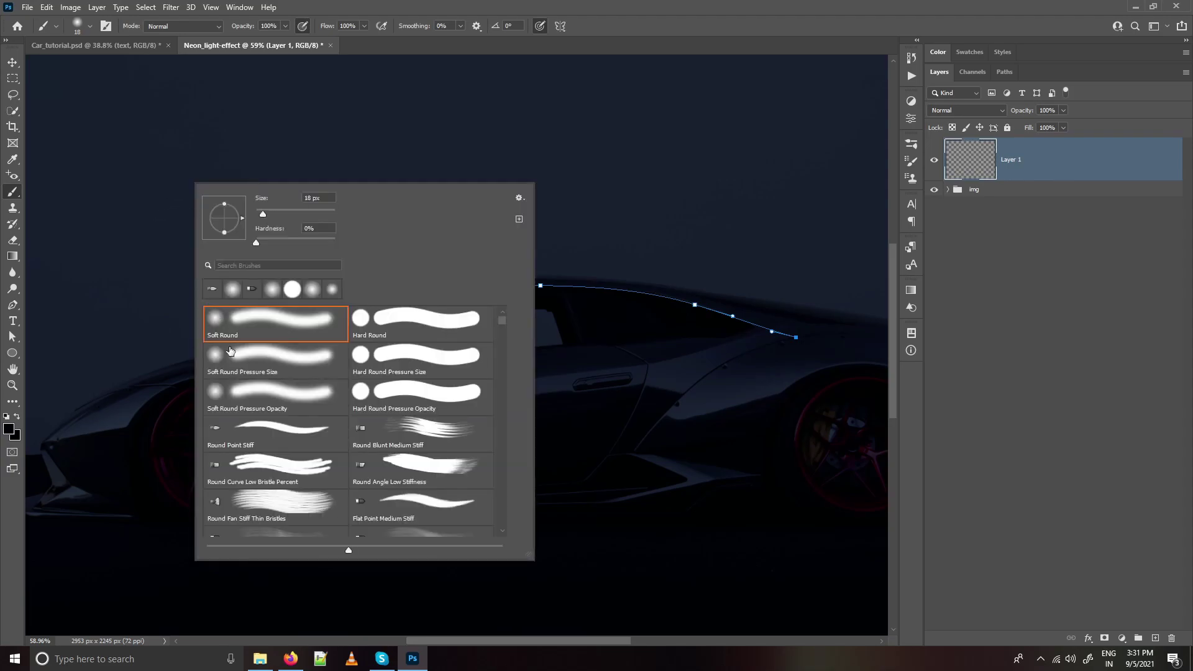
left_click(254, 441)
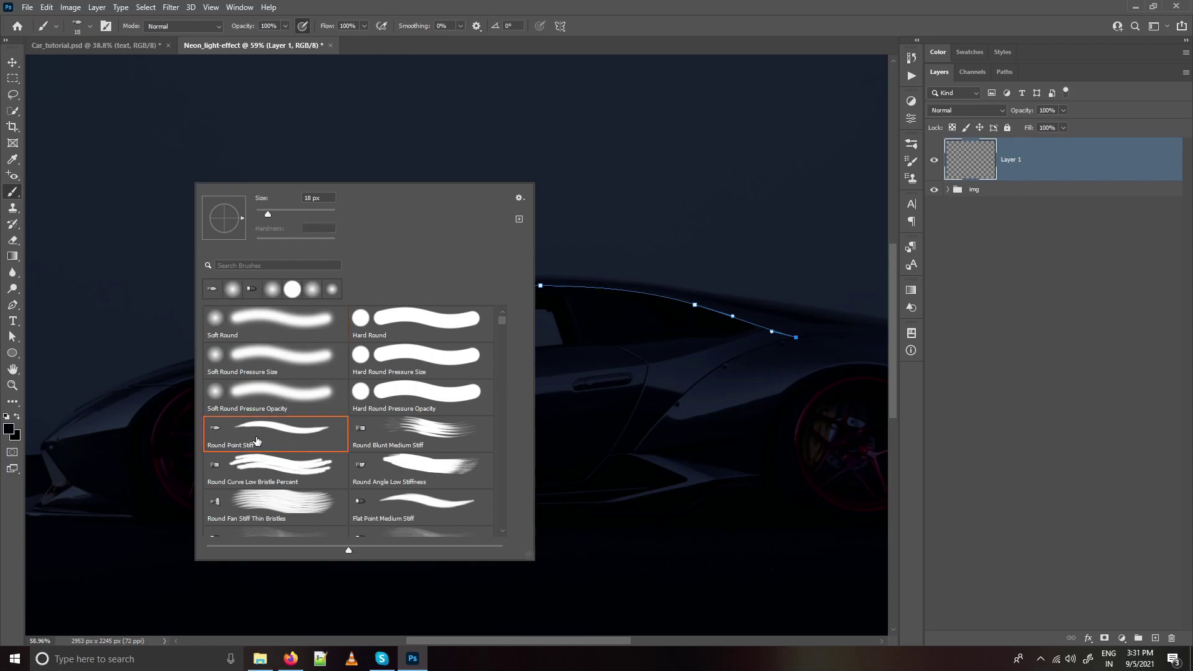
left_click(371, 6)
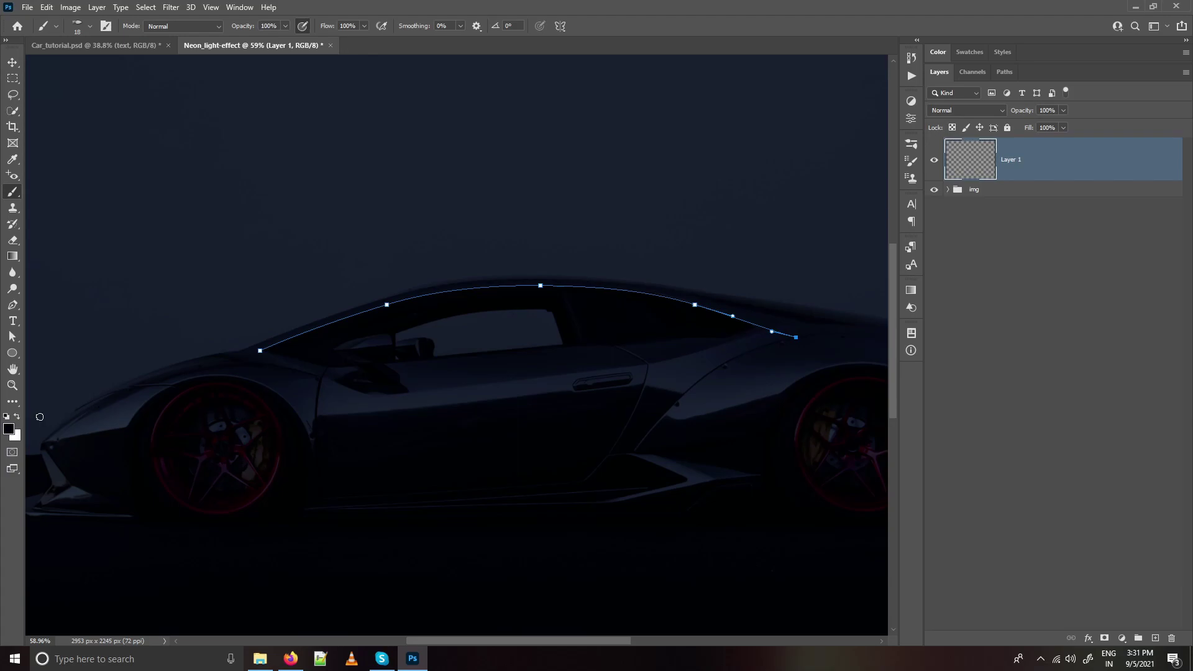
key("x")
- Stroke the roofline path with the brush using Simulate Pressure and dismiss the path
left_click(12, 338)
left_click(72, 351)
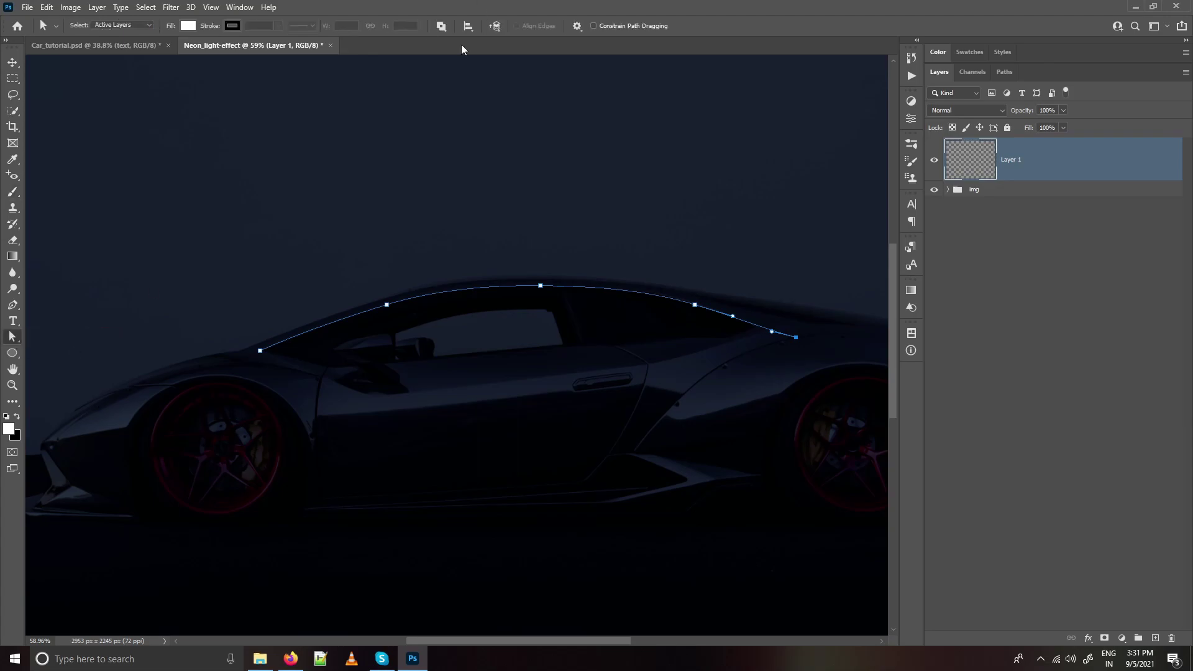
right_click(363, 266)
left_click(400, 350)
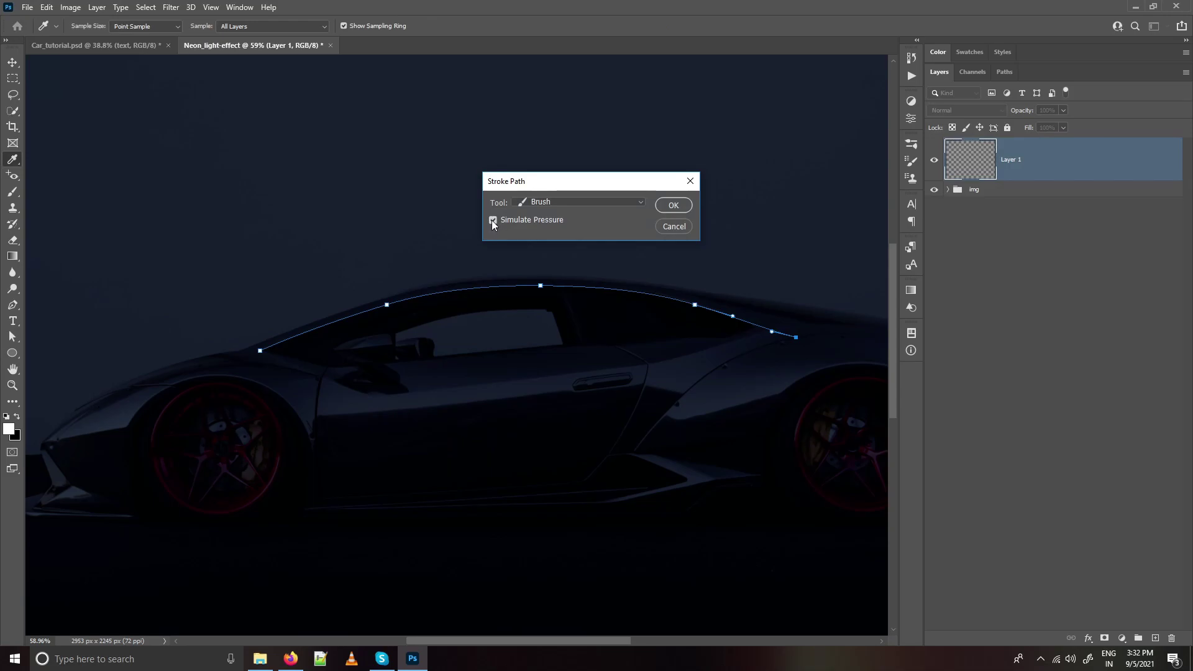
left_click(671, 209)
mouse_move(588, 234)
left_mouse_down()
mouse_move(508, 243)
mouse_move(486, 279)
left_mouse_up()
key("Return")
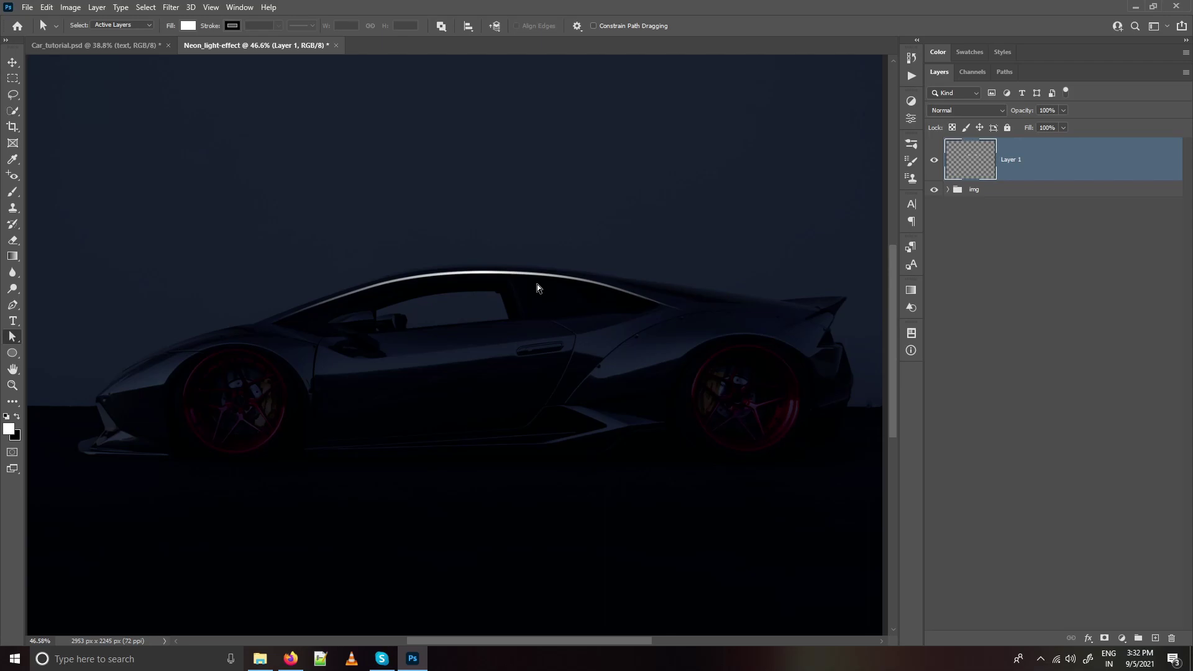
- Trace an open Pen path from the front of the hood over the front fender to below the side mirror
mouse_move(315, 327)
left_mouse_down()
mouse_move(354, 338)
mouse_move(328, 343)
left_mouse_up()
key("p")
scroll(110, 353, "up", 2)
left_click_drag(110, 354, 173, 326)
left_click_drag(298, 314, 346, 324)
mouse_move(356, 342)
left_mouse_down()
mouse_move(340, 345)
mouse_move(400, 341)
left_mouse_up()
scroll(389, 336, "up", 2)
scroll(401, 342, "down", 4)
- Extend the hood path along the lower window edge to the rear fender and fine-tune its curve
left_click_drag(543, 326, 431, 350)
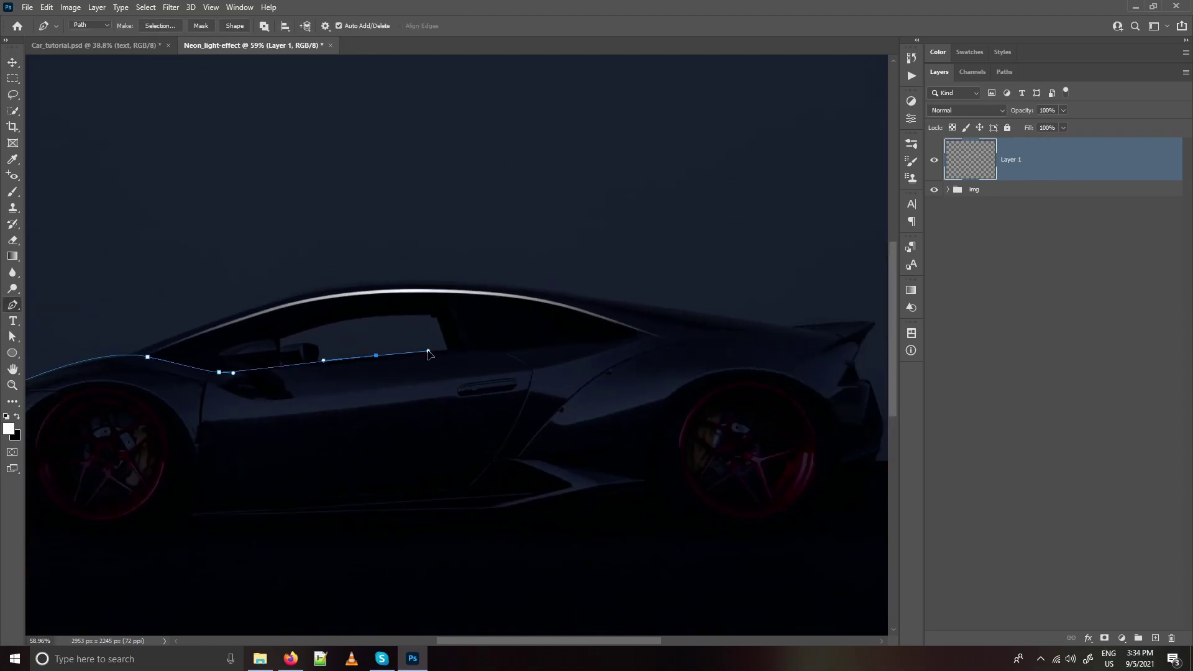
left_click_drag(565, 344, 610, 339)
left_click_drag(730, 339, 799, 353)
left_click(730, 339, "alt")
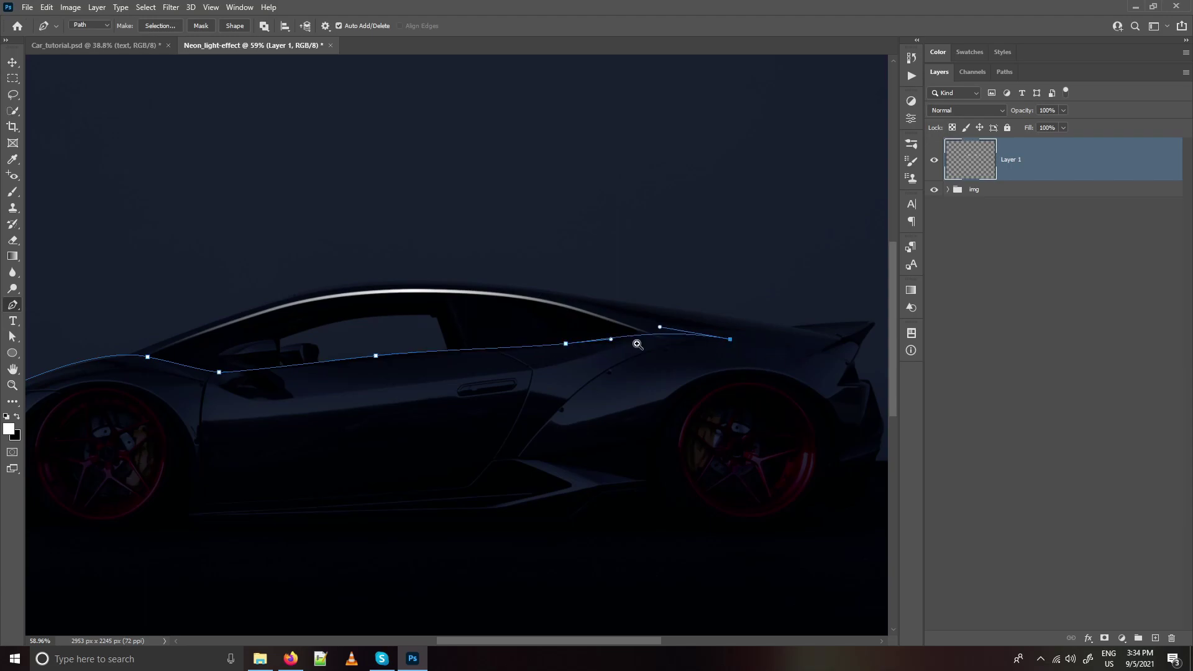
scroll(625, 341, "up", 8)
left_click_drag(592, 335, 602, 334)
scroll(441, 330, "down", 5)
- Add a new layer, stroke the window-line path with the white 18 px brush and dismiss the path
left_click(1156, 639)
key("b")
right_click(407, 314)
left_click(589, 6)
key("a")
right_click(459, 271)
left_click(503, 355)
left_click(666, 197)
scroll(612, 224, "down", 5)
key("Return")
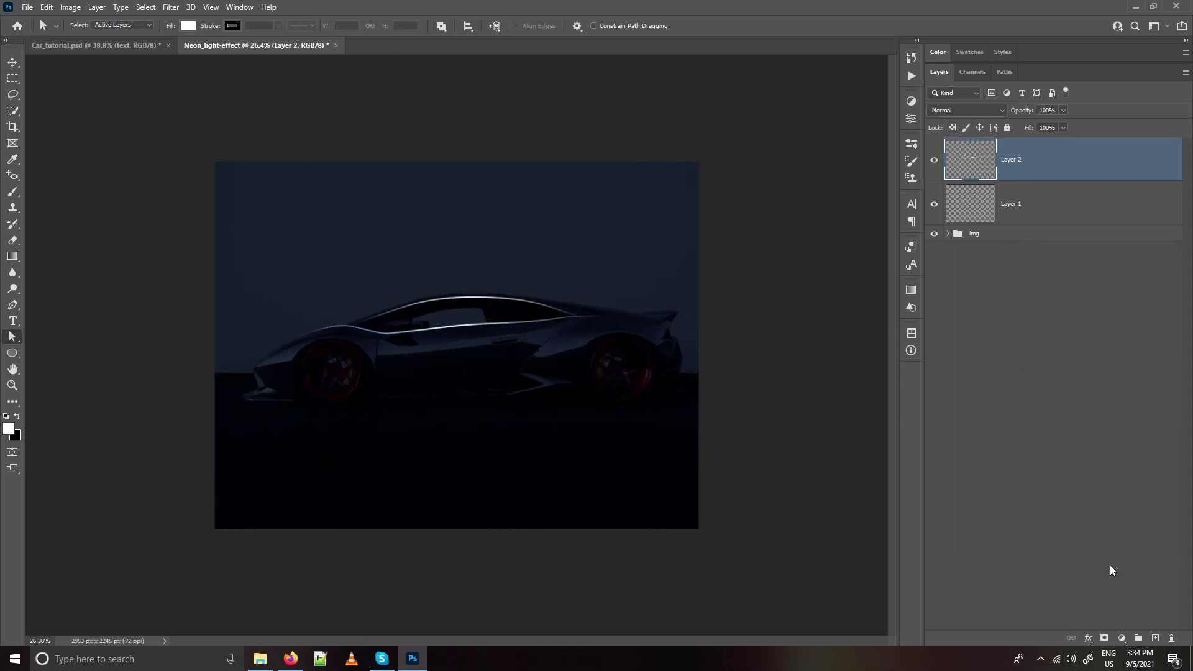
- Add a new layer and trace a Pen path from the front fender down to the door below the side mirror
left_click(1156, 638)
scroll(387, 373, "up", 4)
key("p")
left_click(183, 380)
left_click(248, 358)
left_click(312, 335)
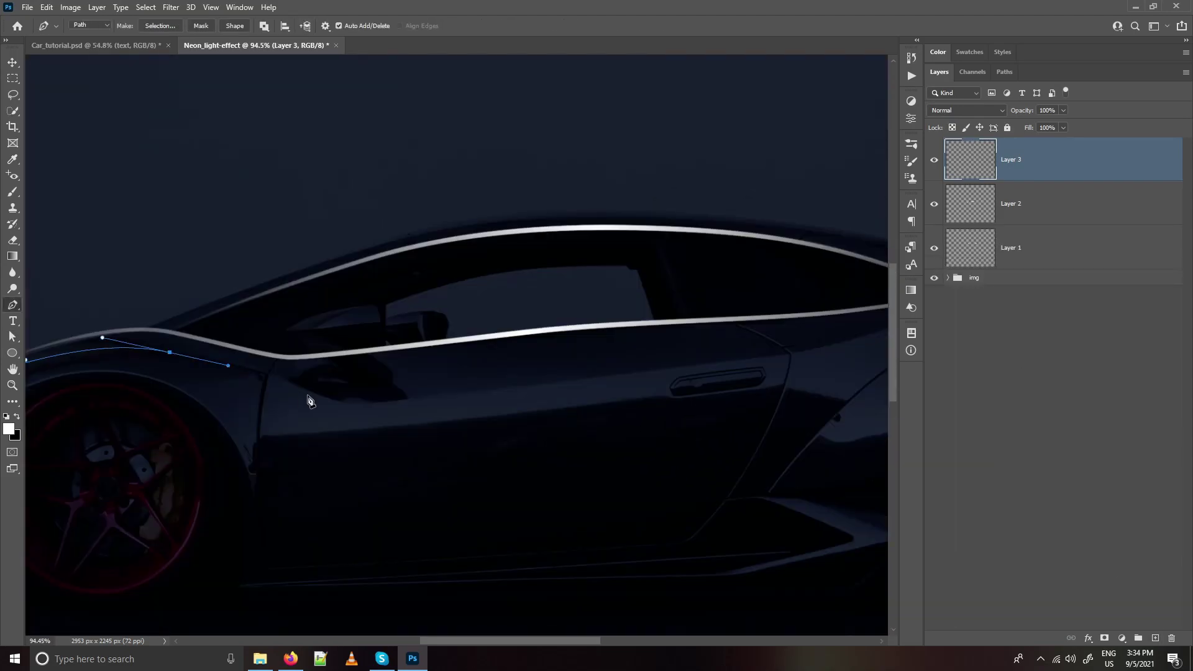
left_click(316, 392)
left_click(352, 404)
left_click_drag(419, 399, 465, 394)
- Extend the lower body path along the door to the area above the rear wheel and adjust its curve handles
scroll(443, 371, "down", 5)
scroll(386, 374, "up", 1)
left_click_drag(610, 351, 458, 330)
scroll(386, 373, "down", 1)
left_click_drag(658, 320, 788, 359)
left_click(658, 320, "alt")
left_click_drag(459, 330, 473, 327)
left_click_drag(528, 285, 514, 284)
left_click_drag(514, 299, 462, 353)
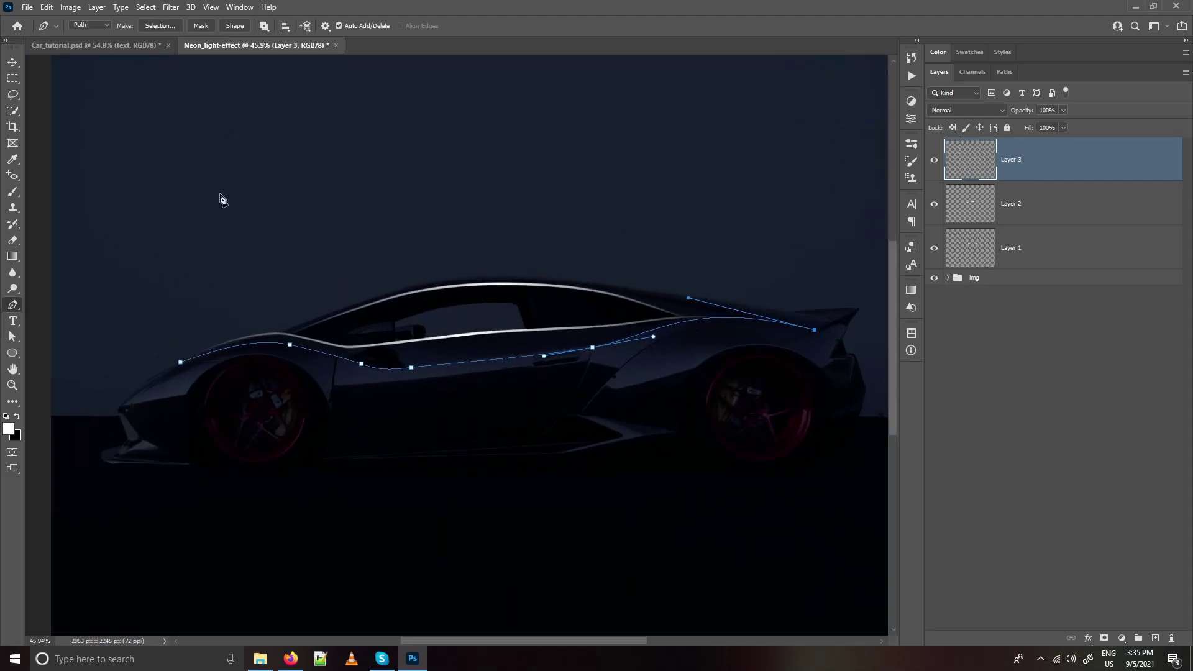
- Set the brush size to 24 px, stroke the lower body path with it and dismiss the path
key("b")
right_click(213, 160)
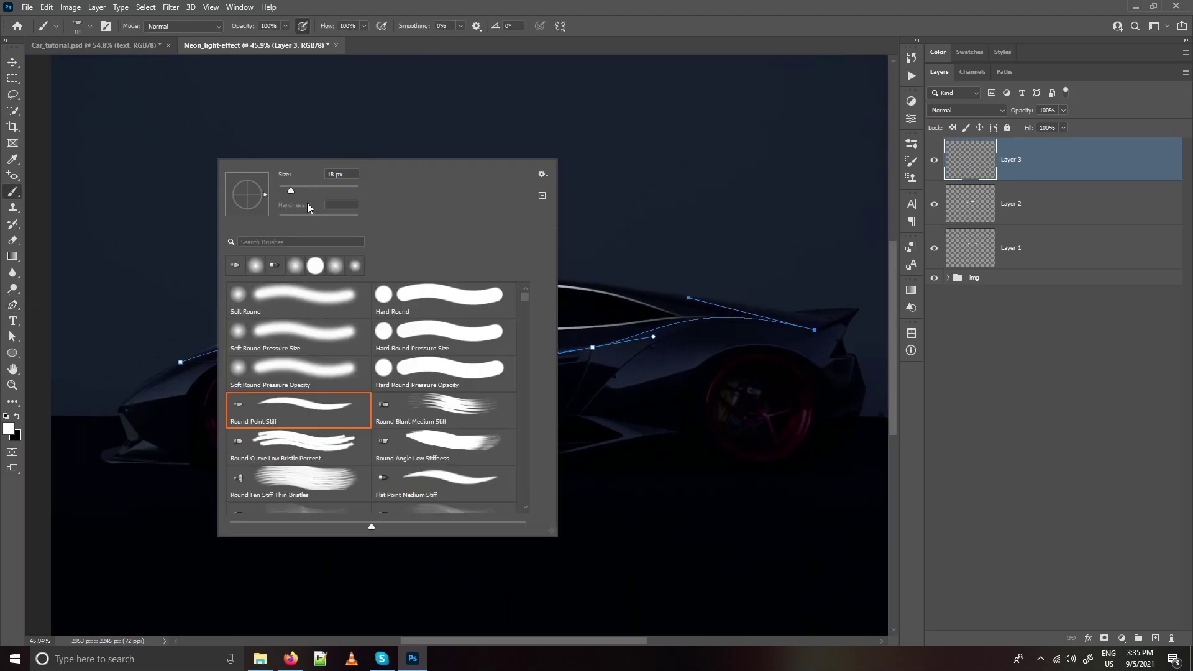
type("24")
key("Return")
key("a")
right_click(455, 305)
left_click(494, 390)
key("Return")
scroll(583, 259, "down", 5)
key("Return")
- Add a new layer and trace a curved Pen path over the front wheel arch
left_click_drag(427, 371, 476, 393)
scroll(477, 394, "down", 3)
scroll(404, 391, "up", 4)
key("ctrl+shift+alt+n")
key("p")
scroll(131, 346, "up", 4)
left_click(127, 349)
left_click_drag(293, 259, 364, 260)
mouse_move(450, 373)
left_mouse_down()
mouse_move(477, 451)
mouse_move(471, 493)
left_mouse_up()
- Refine the front wheel arch path by adjusting its handles and removing the end anchor's outgoing handle
left_click_drag(365, 261, 369, 260)
left_click_drag(434, 298, 431, 314)
left_click(453, 396, "alt")
scroll(452, 265, "down", 4)
scroll(454, 266, "up", 5)
key("a")
left_click_drag(361, 259, 362, 259)
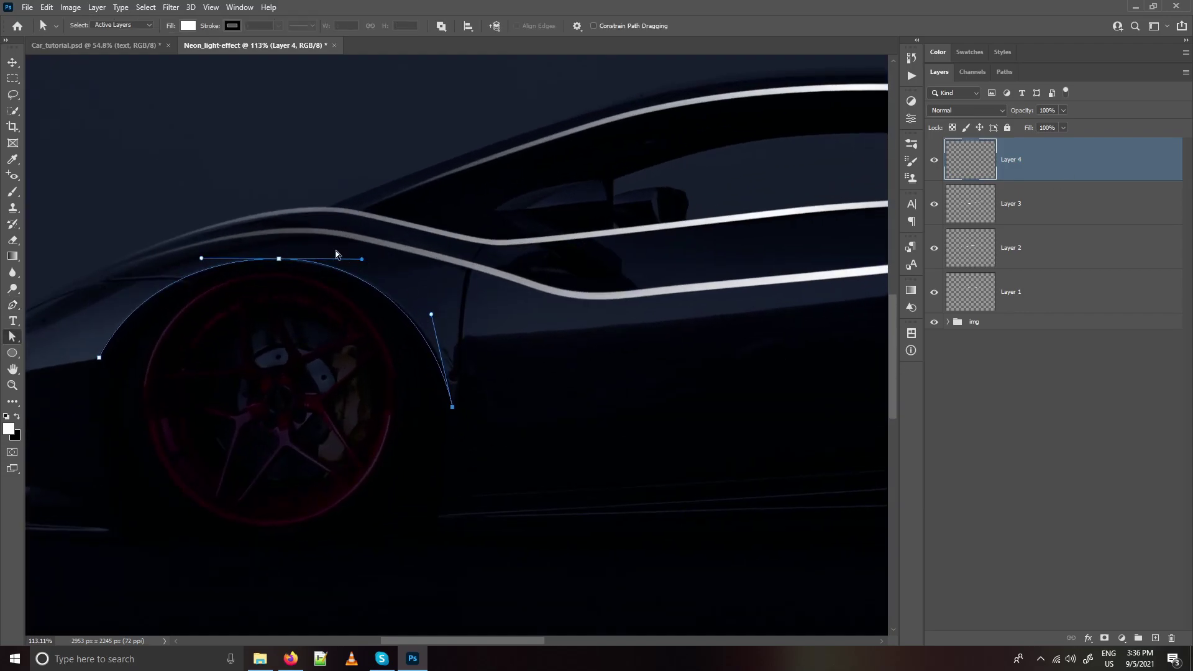
- Stroke the front wheel arch path with the white brush and dismiss the path
key("b")
right_click(356, 182)
key("Return")
right_click(465, 157)
key("Return")
key("a")
right_click(402, 289)
left_click(439, 374)
left_click(673, 205)
mouse_move(536, 250)
left_mouse_down()
mouse_move(472, 262)
mouse_move(491, 283)
left_mouse_up()
key("Return")
- Add a new layer and trace a curved Pen path over the rear wheel arch
key("ctrl+shift+alt+n")
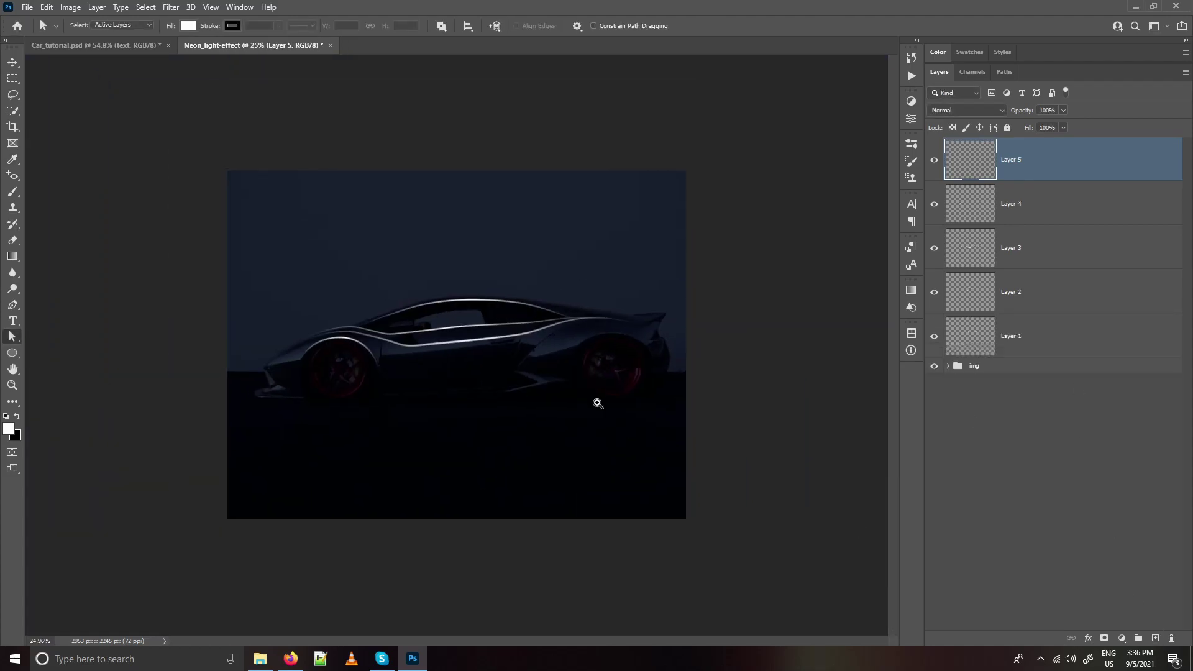
left_click_drag(624, 410, 683, 410)
left_click_drag(525, 407, 517, 407)
key("p")
left_click_drag(419, 418, 428, 396)
left_click_drag(491, 349, 537, 341)
left_click_drag(602, 371, 622, 391)
scroll(535, 359, "up", 4)
- Adjust the anchors and handles of the rear wheel arch path to follow the arch closely
left_click(440, 338, "ctrl")
left_click_drag(307, 436, 297, 445)
left_click_drag(341, 356, 350, 361)
left_click_drag(715, 522, 681, 446)
scroll(682, 386, "up", 2)
left_click_drag(684, 397, 691, 407)
left_click_drag(684, 296, 681, 300)
left_click_drag(347, 188, 343, 188)
left_click_drag(468, 154, 469, 152)
left_click_drag(576, 194, 568, 190)
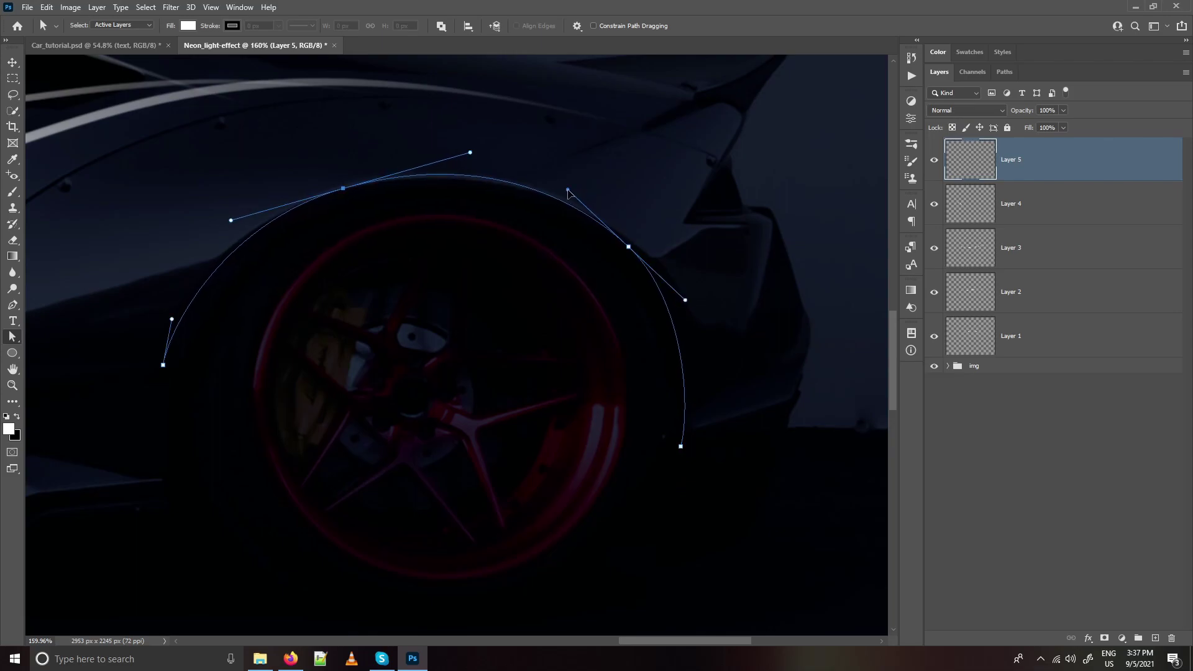
scroll(556, 189, "down", 4)
scroll(550, 188, "up", 1)
left_click_drag(267, 286, 270, 276)
- Stroke the rear wheel arch path with the white brush
scroll(389, 232, "down", 2)
right_click(417, 242)
left_click(452, 324)
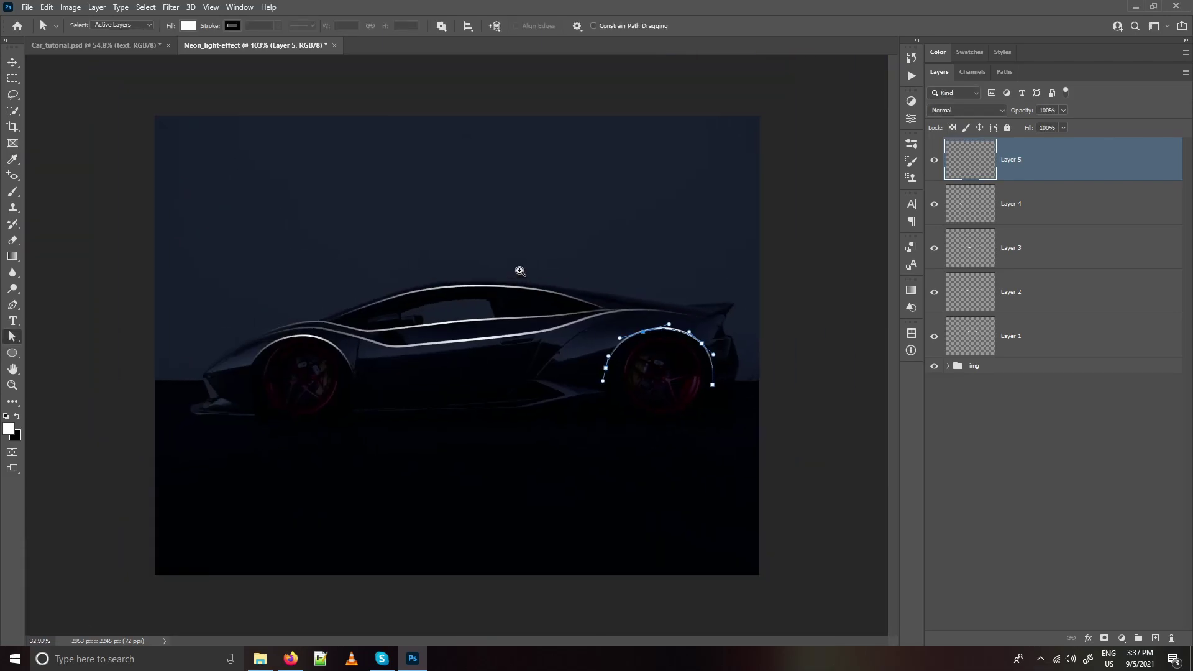
- Add a new layer and trace a Pen path along the door's rear edge and the lower door line
left_click(1155, 639)
mouse_move(399, 378)
left_mouse_down()
mouse_move(446, 382)
mouse_move(400, 379)
left_mouse_up()
left_click_drag(674, 282, 668, 317)
key("p")
left_click(490, 209)
left_click_drag(631, 277, 648, 290)
left_click_drag(643, 345, 636, 374)
mouse_move(635, 376)
left_mouse_down()
mouse_move(605, 377)
mouse_move(615, 376)
left_mouse_up()
left_click_drag(550, 568, 541, 437)
left_click_drag(510, 445, 591, 447)
left_click_drag(470, 435, 398, 445)
- Refine the anchors and handles of the door outline path to match the door's curve and lower edge
left_click_drag(731, 223, 722, 226)
left_click_drag(733, 311, 602, 309)
left_click_drag(326, 380, 390, 296)
left_click(494, 291, "alt")
left_click_drag(493, 296, 455, 296)
left_click_drag(497, 299, 316, 382)
- Stroke the door outline path with the white brush and dismiss the path
key("a")
right_click(579, 256)
left_click(503, 240)
key("b")
right_click(532, 241)
key("Return")
key("a")
right_click(546, 267)
left_click(582, 351)
left_click(673, 205)
key("Return")
- Add a new layer and trace a Pen path around the pointed side skirt intake behind the door
left_click(1155, 638)
left_click_drag(607, 389, 539, 389)
left_click_drag(288, 344, 333, 344)
key("p")
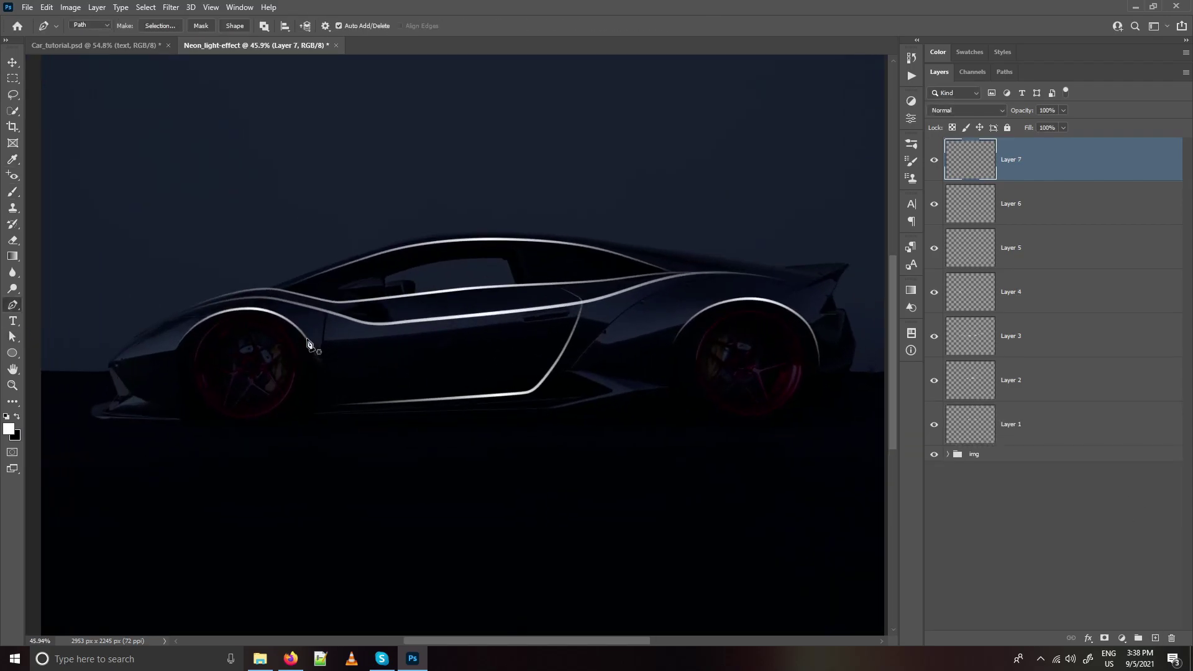
left_click_drag(576, 384, 654, 383)
left_click_drag(503, 353, 579, 361)
left_click_drag(640, 410, 689, 410)
left_click_drag(687, 397, 722, 416)
left_click_drag(499, 321, 499, 316)
left_click_drag(648, 410, 709, 450)
left_click_drag(778, 438, 773, 430)
left_click_drag(710, 450, 700, 457)
- Adjust the end anchor and handles of the side skirt path so it follows the skirt's lower edge
scroll(716, 453, "down", 3)
scroll(678, 467, "down", 3)
left_click_drag(571, 489, 532, 499)
left_click_drag(527, 495, 491, 497)
left_click(527, 496, "alt")
left_click_drag(545, 411, 500, 416)
- Stroke the side skirt path with the white brush and dismiss the path
key("a")
right_click(653, 322)
key("b")
right_click(575, 280)
key("Return")
key("a")
right_click(511, 278)
left_click(548, 361)
left_click(673, 205)
key("ctrl+0")
key("Return")
- Add a new layer and trace a Pen path from the side skirt up over the rear fender
scroll(652, 281, "up", 3)
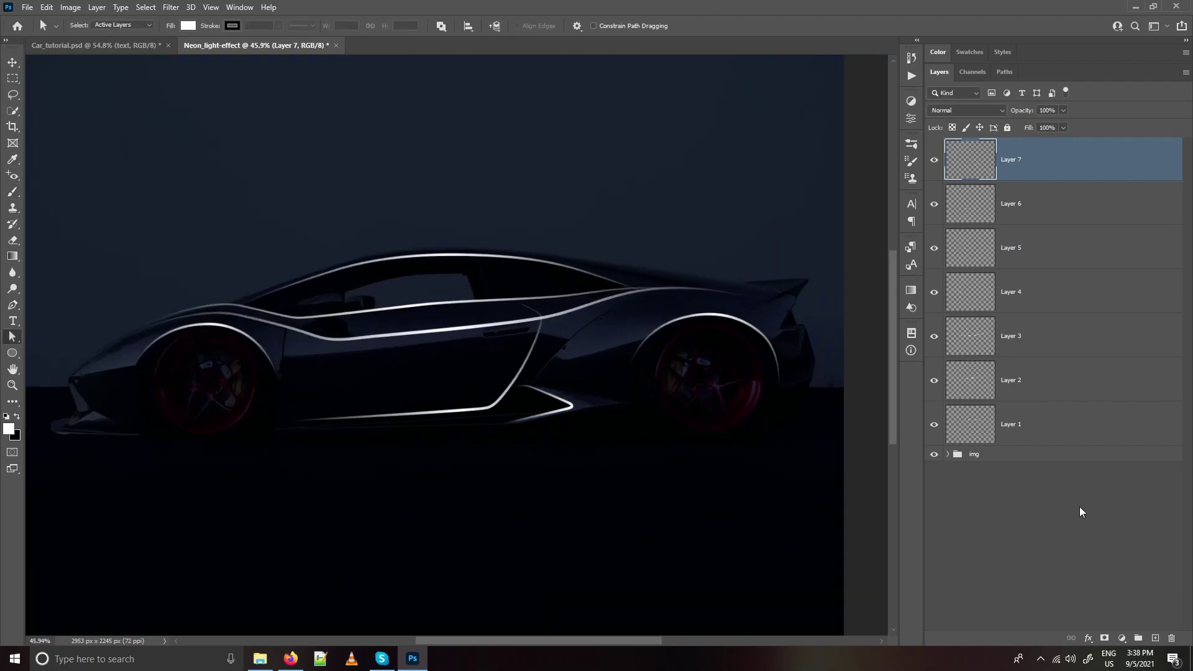
left_click(1155, 637)
scroll(599, 330, "up", 6)
key("p")
left_click_drag(278, 474, 307, 424)
left_click_drag(456, 309, 539, 268)
scroll(315, 428, "up", 5)
mouse_move(297, 417)
left_mouse_down()
mouse_move(330, 419)
mouse_move(316, 421)
left_mouse_up()
scroll(317, 421, "down", 3)
left_click_drag(773, 291, 379, 389)
scroll(626, 332, "down", 1)
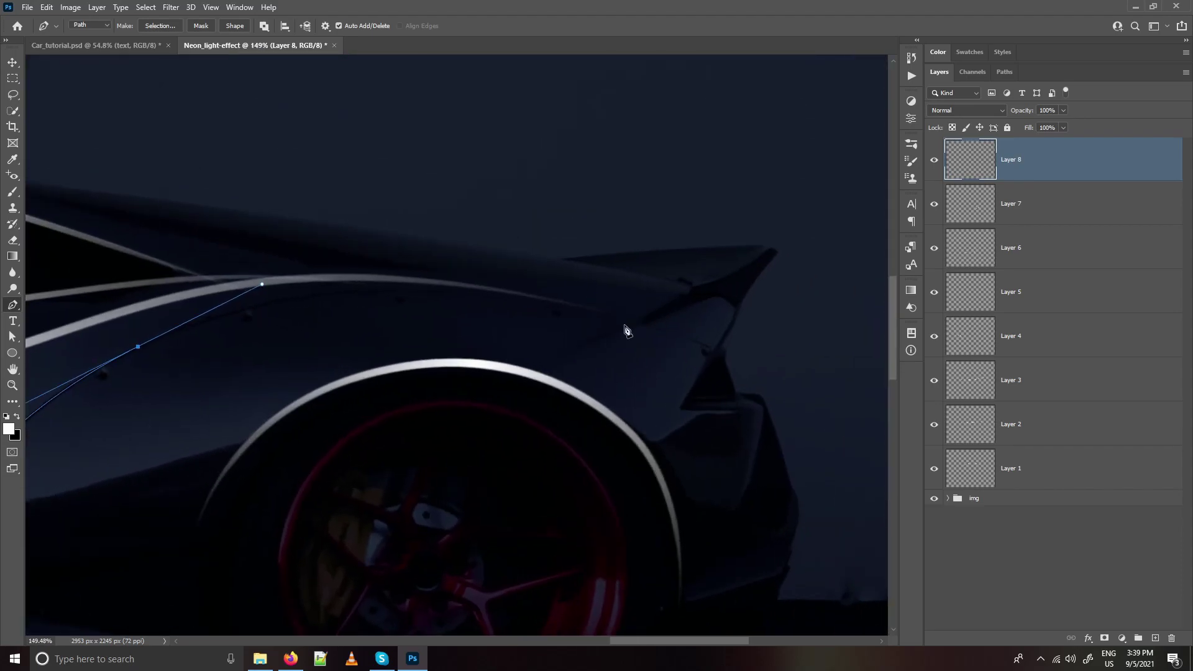
left_click_drag(711, 349, 874, 423)
- Reshape the rear fender path's handles and stroke the path with the white brush
left_click_drag(262, 284, 296, 271)
left_click(711, 349, "alt")
left_click_drag(600, 325, 553, 346)
right_click(534, 318)
left_click(572, 402)
left_click(672, 205)
left_click_drag(697, 269, 663, 269)
- Add a new layer and trace a Pen path from the front wheel arch across the middle of the door
left_click(1155, 637)
key("Return")
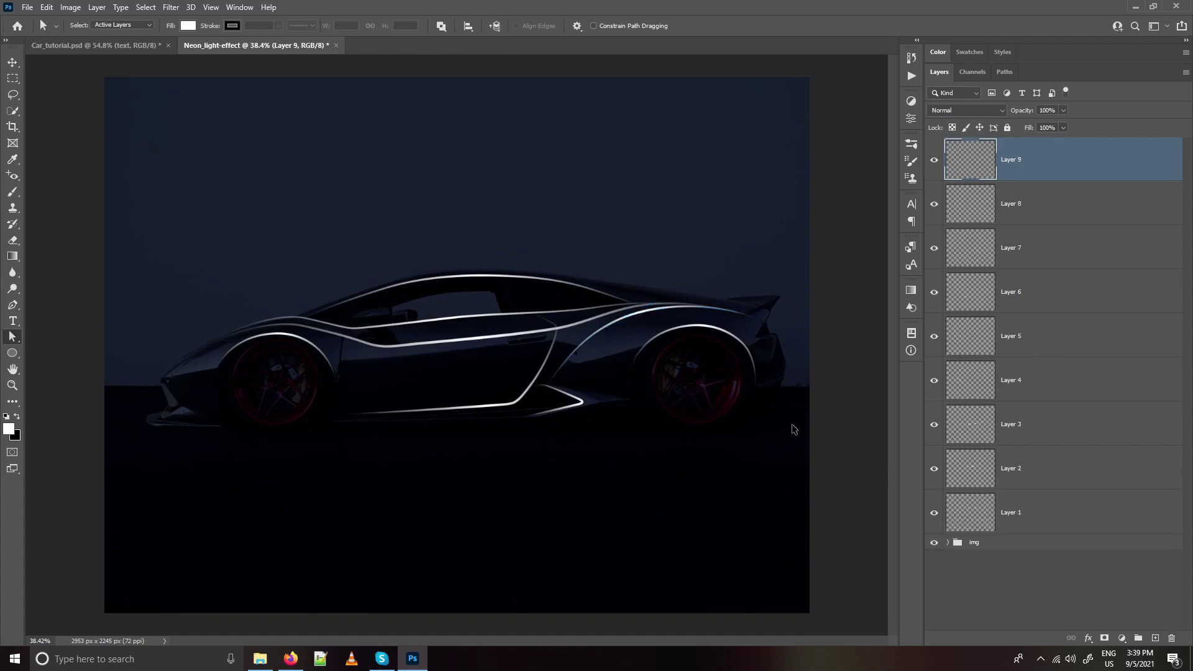
left_click_drag(405, 376, 442, 376)
left_click_drag(535, 373, 536, 333)
mouse_move(403, 367)
left_mouse_down()
mouse_move(435, 367)
mouse_move(417, 367)
left_mouse_up()
key("p")
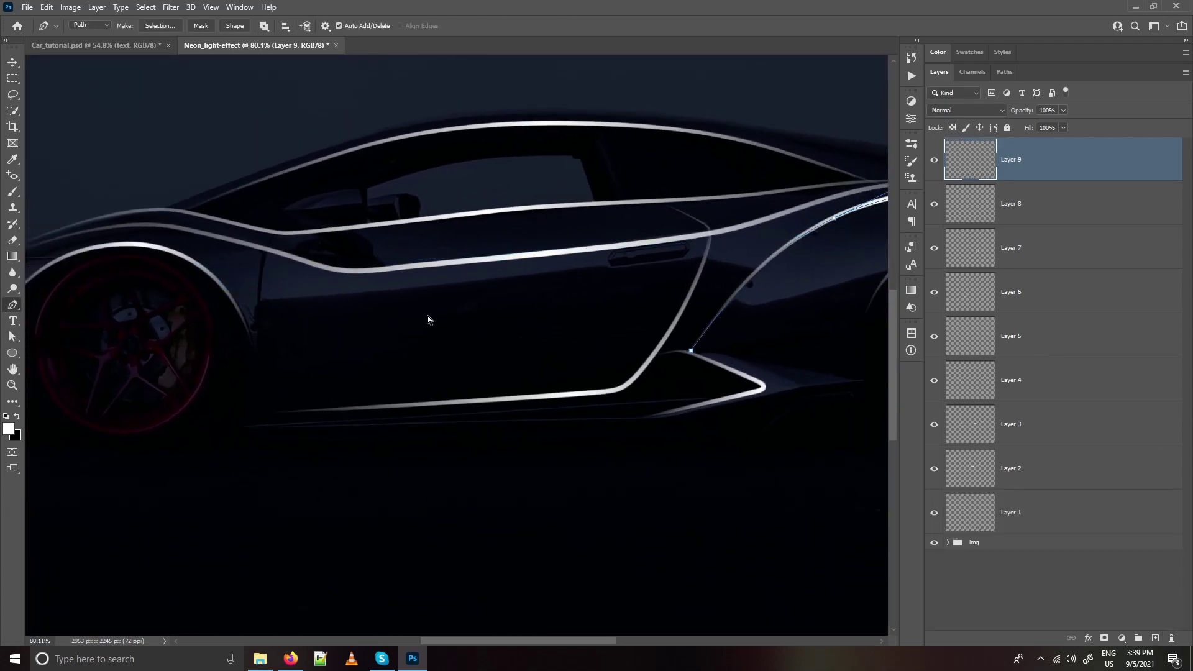
left_click_drag(218, 281, 245, 301)
left_click_drag(298, 312, 319, 313)
left_click_drag(532, 307, 636, 291)
left_click_drag(793, 239, 729, 279)
- Adjust the anchors and handles of the mid-door path to smooth its curve
key("a")
left_click_drag(531, 307, 543, 310)
left_click_drag(289, 314, 266, 297)
left_click_drag(261, 309, 248, 312)
left_click_drag(437, 351, 348, 352)
left_click_drag(541, 360, 718, 304)
- Stroke the mid-door path with the white brush
right_click(551, 300)
left_click(572, 385)
key("Return")
left_click_drag(484, 273, 422, 298)
- Add a new layer and trace a Pen path across the lower door, curving up toward the rear fender
left_click(1155, 638)
key("Return")
mouse_move(301, 326)
left_mouse_down()
mouse_move(348, 326)
mouse_move(314, 340)
left_mouse_up()
key("p")
left_click(266, 313)
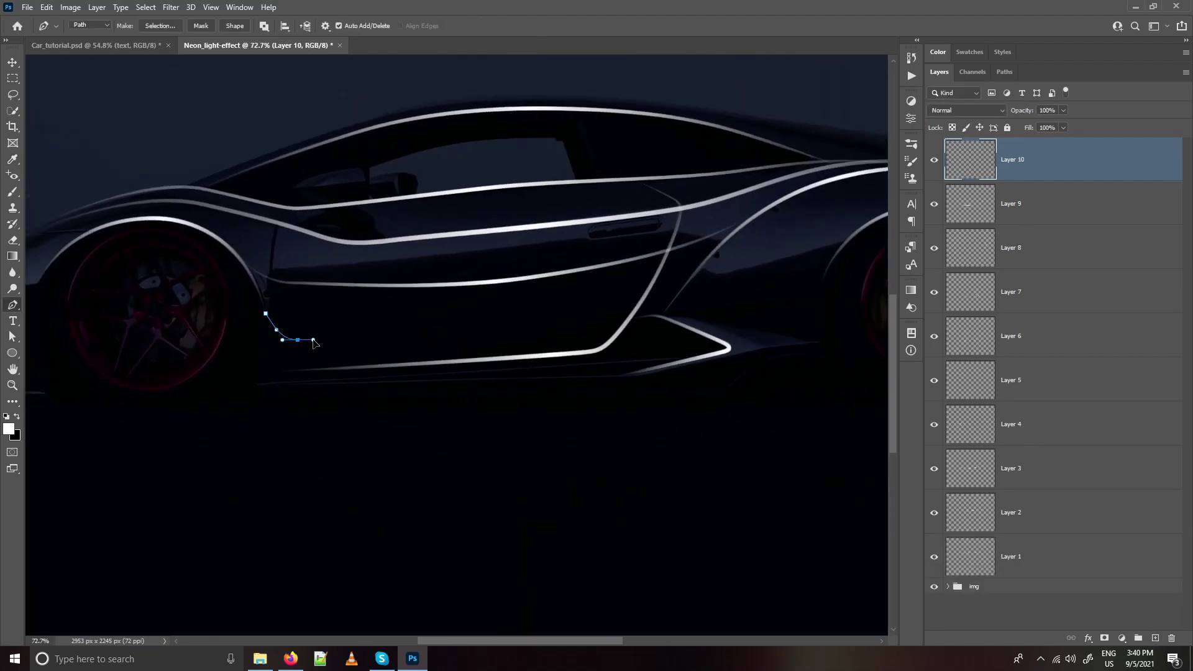
left_click_drag(544, 325, 590, 322)
left_click_drag(694, 274, 719, 246)
- Stroke the lower door path with the white brush and dismiss the path
key("a")
right_click(628, 267)
left_click(672, 352)
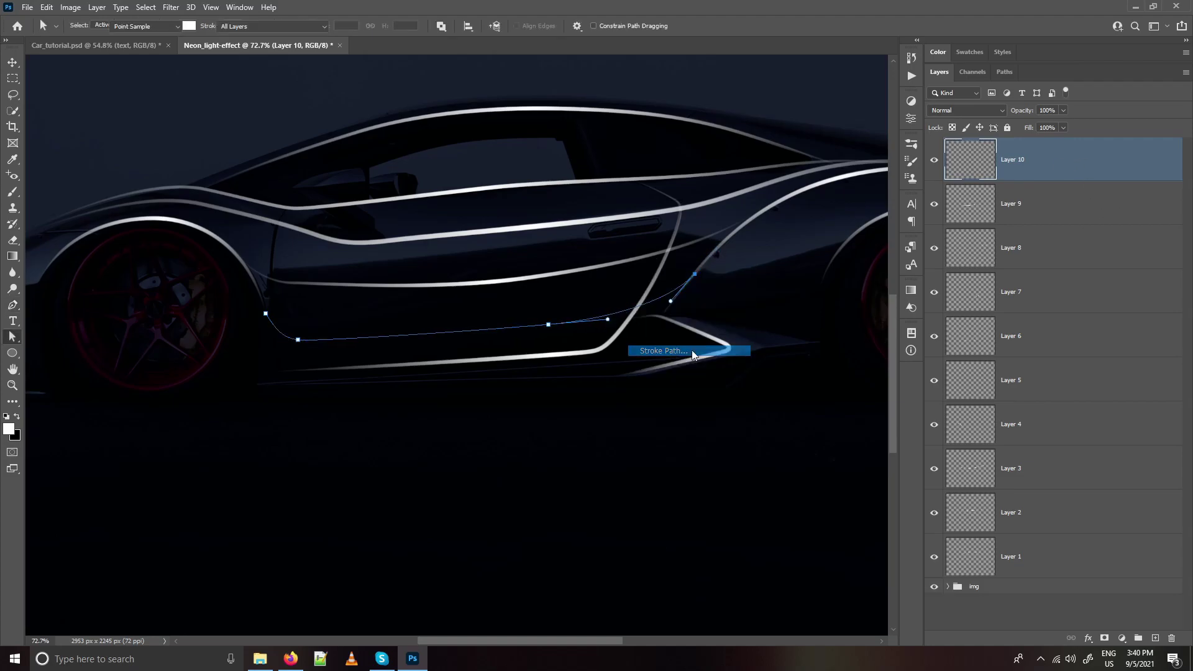
key("Return")
scroll(530, 240, "down", 4)
key("Return")
scroll(607, 311, "up", 2)
scroll(563, 332, "down", 1)
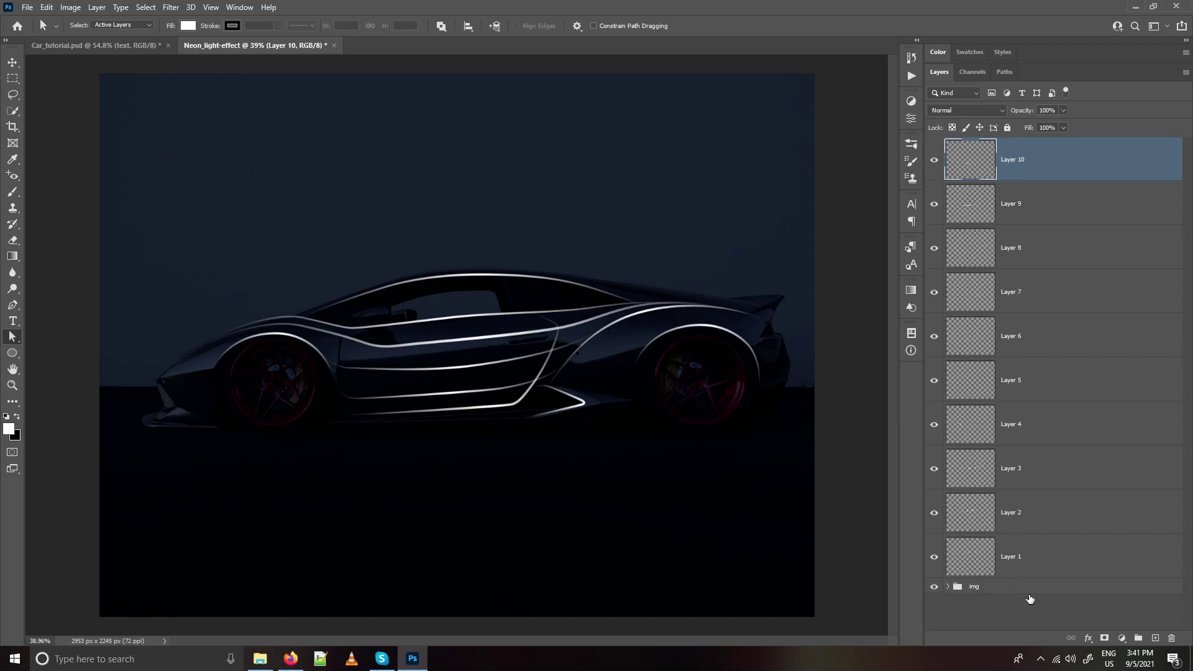
- Open the layer style settings for Layer 1 and enable a Gradient Overlay
left_click(1076, 560)
double_click(1089, 561)
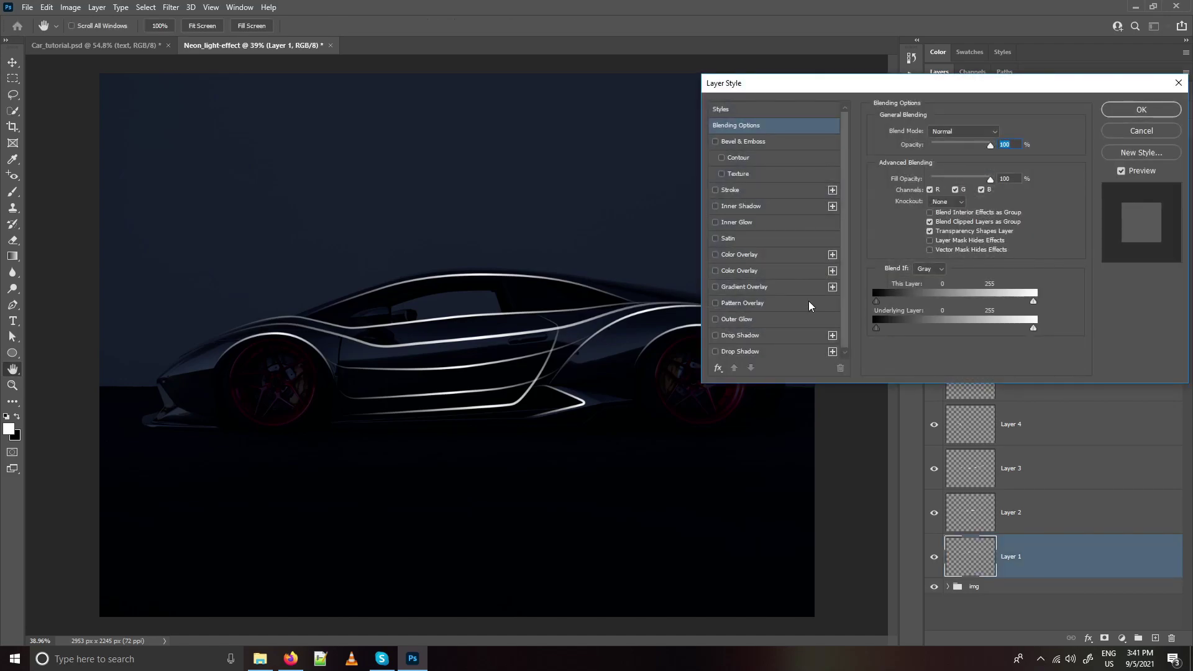
left_click(733, 286)
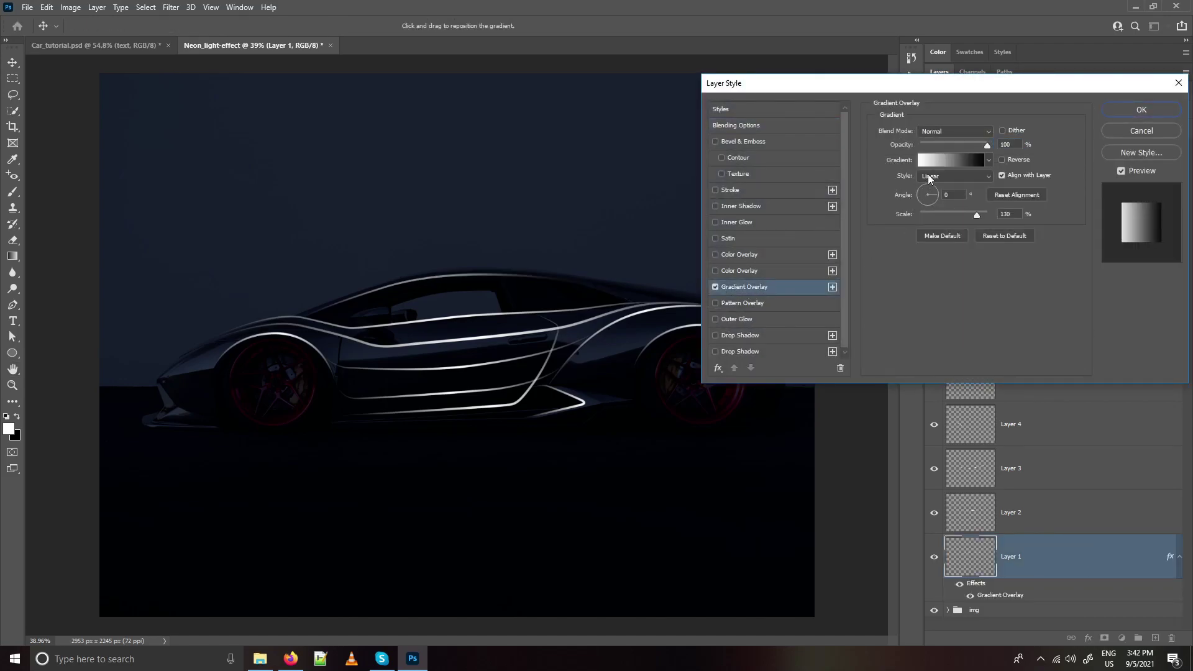
- Edit the overlay gradient and set its starting color stop to blue 0066ff
left_click(921, 162)
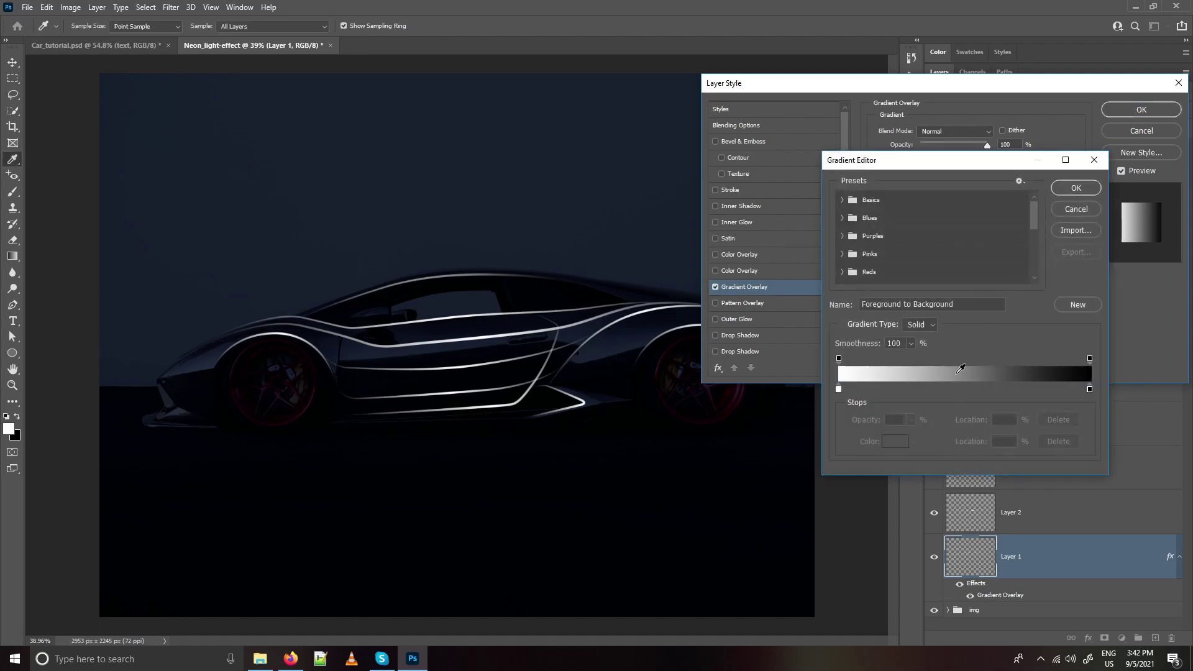
double_click(838, 389)
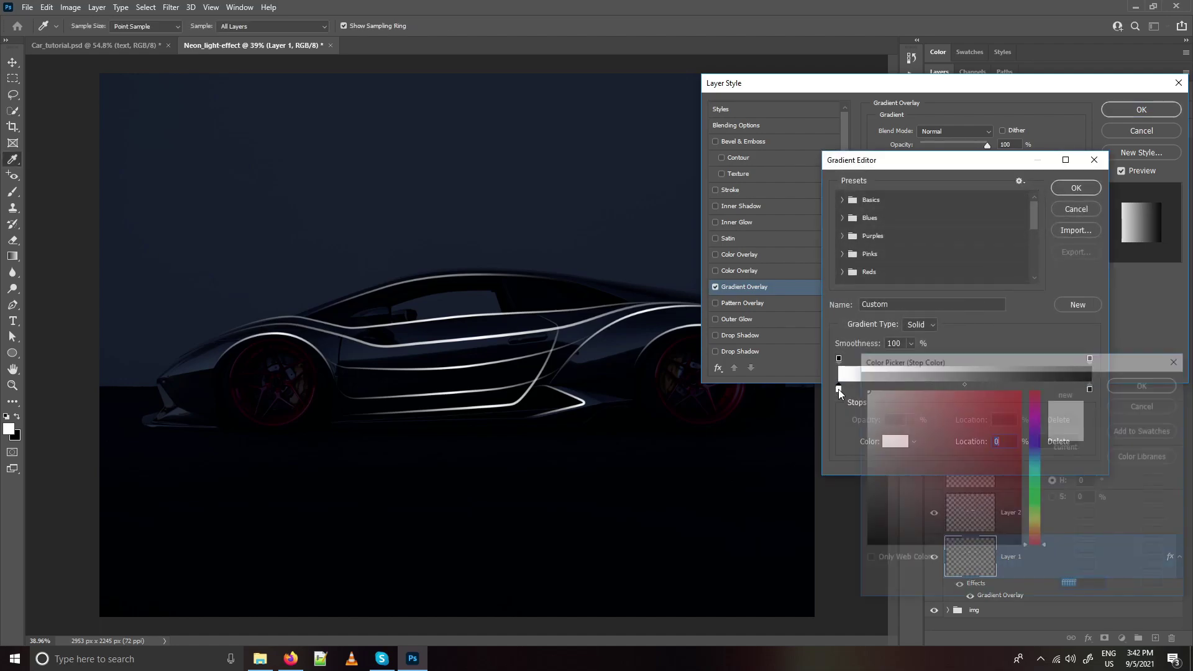
left_click(1036, 447)
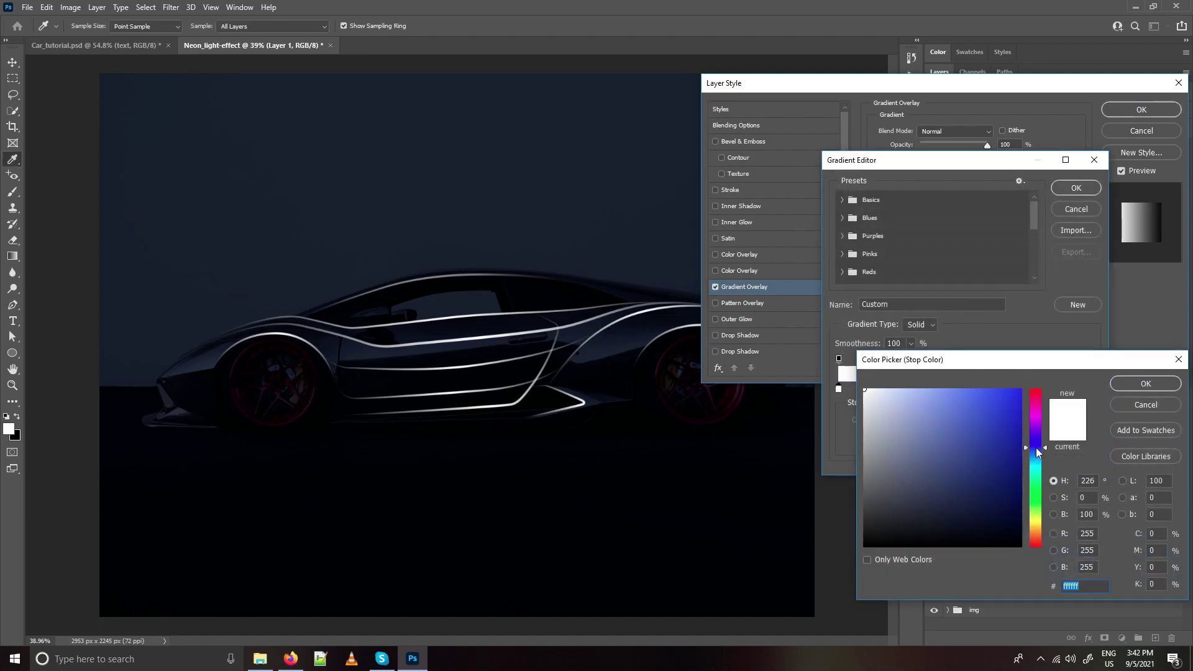
left_click_drag(980, 455, 1022, 386)
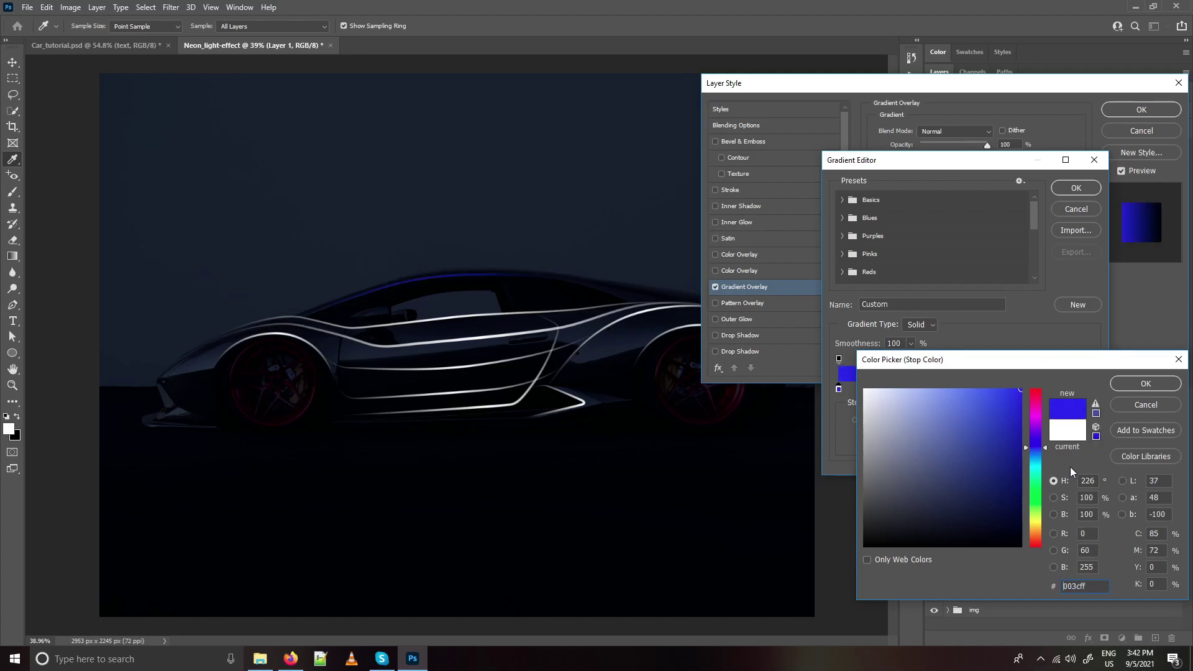
key("shift+Down")
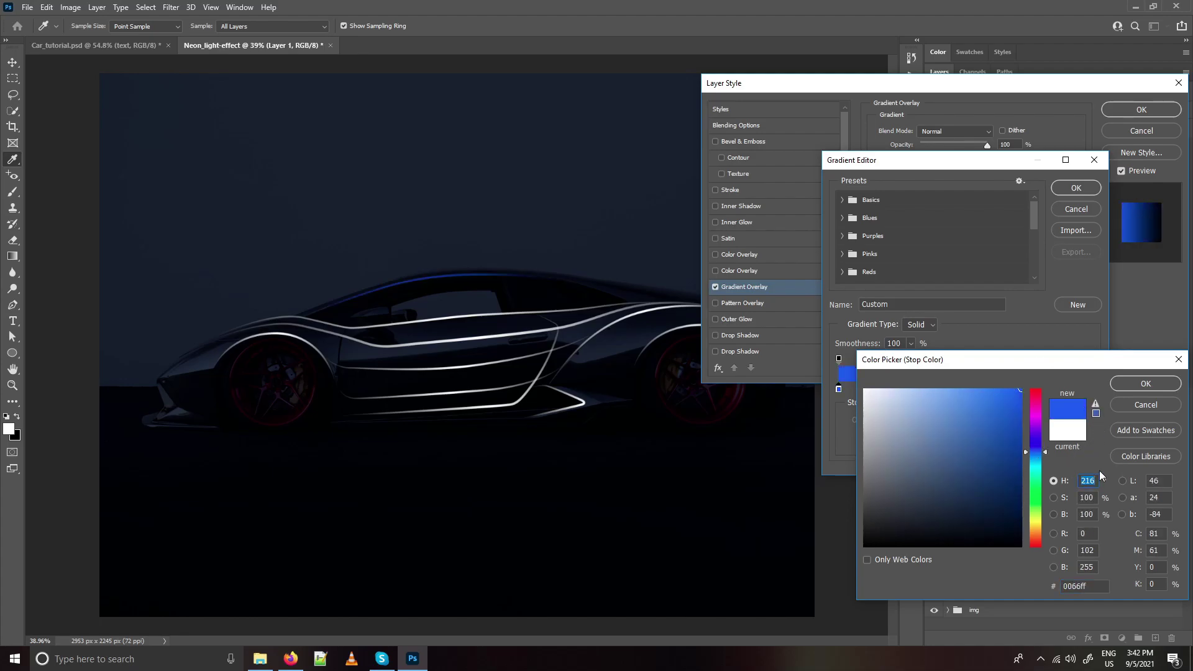
left_click(1131, 383)
left_click(1131, 383)
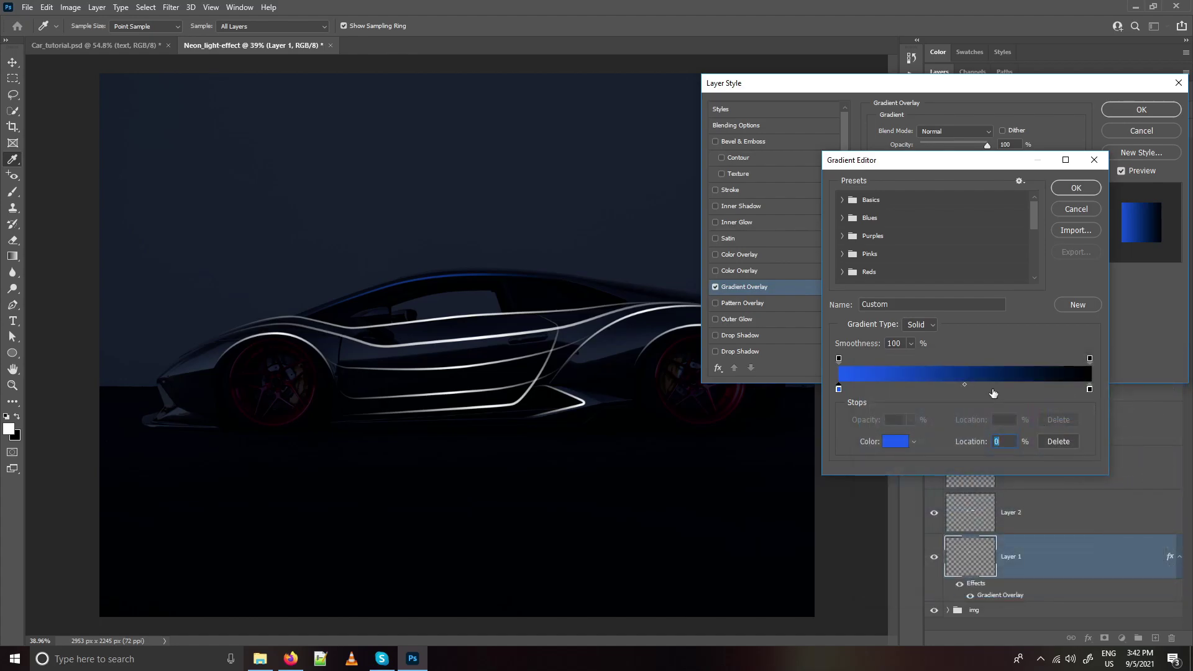
- Add a cyan 00e4ff stop at 48% and copy the blue stop to the gradient's far end at 99%
left_click(959, 388)
double_click(959, 388)
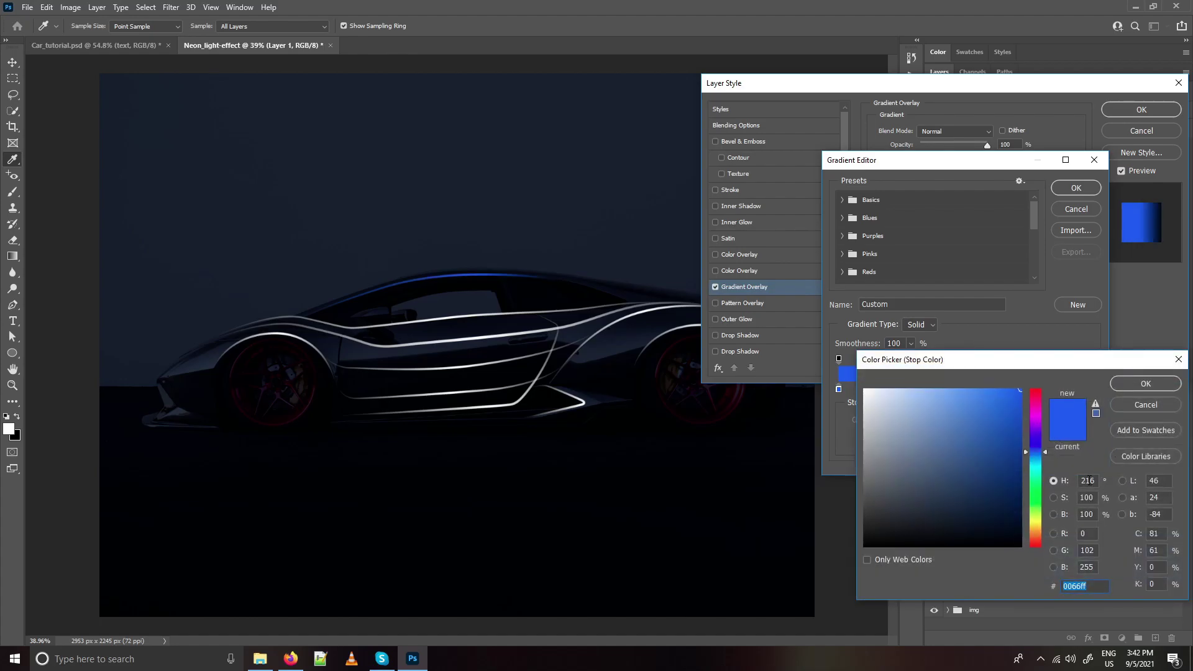
left_click_drag(1043, 457, 1041, 467)
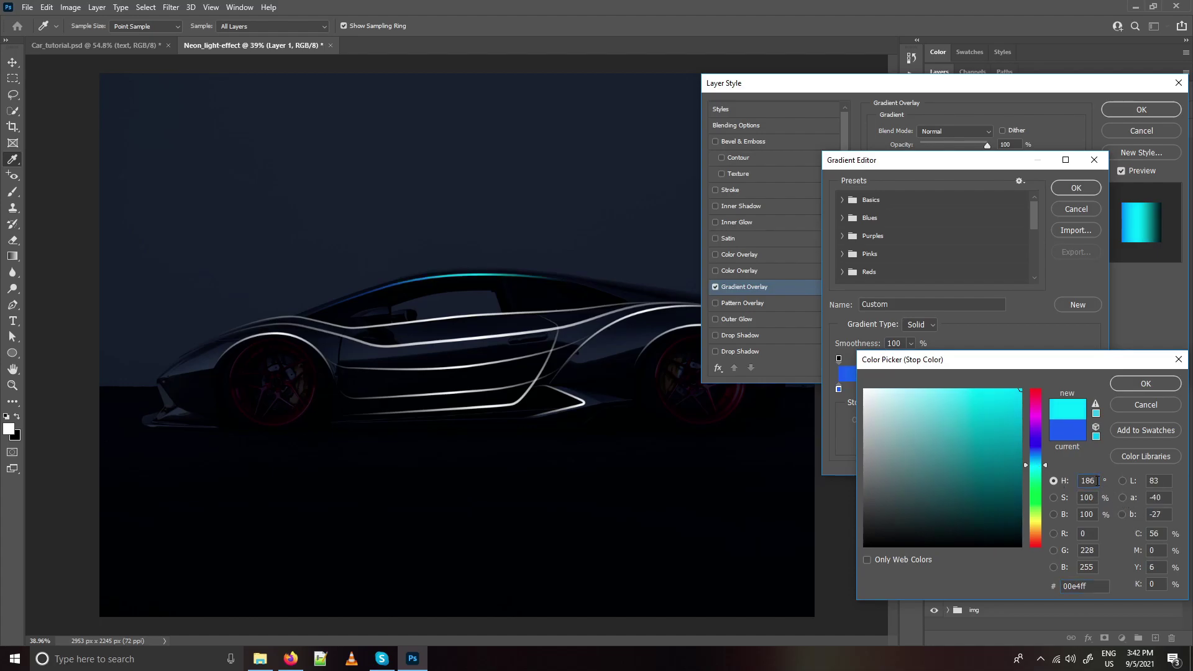
key("Return")
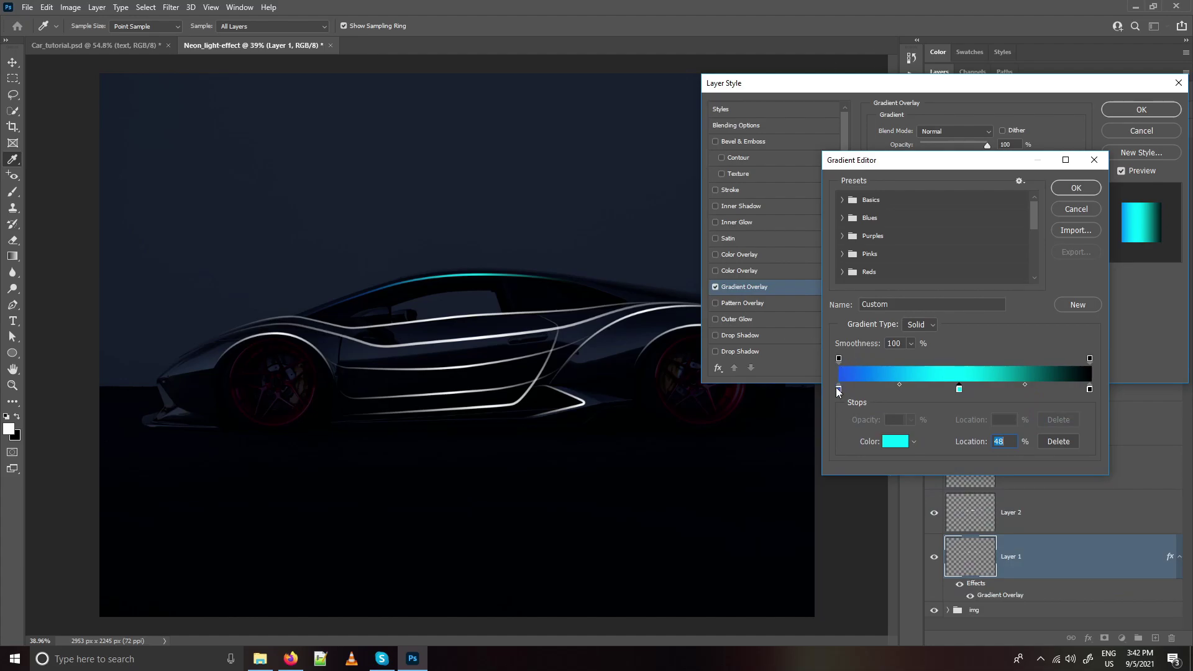
left_click_drag(838, 389, 1078, 435, "alt")
left_click_drag(1060, 390, 1090, 390)
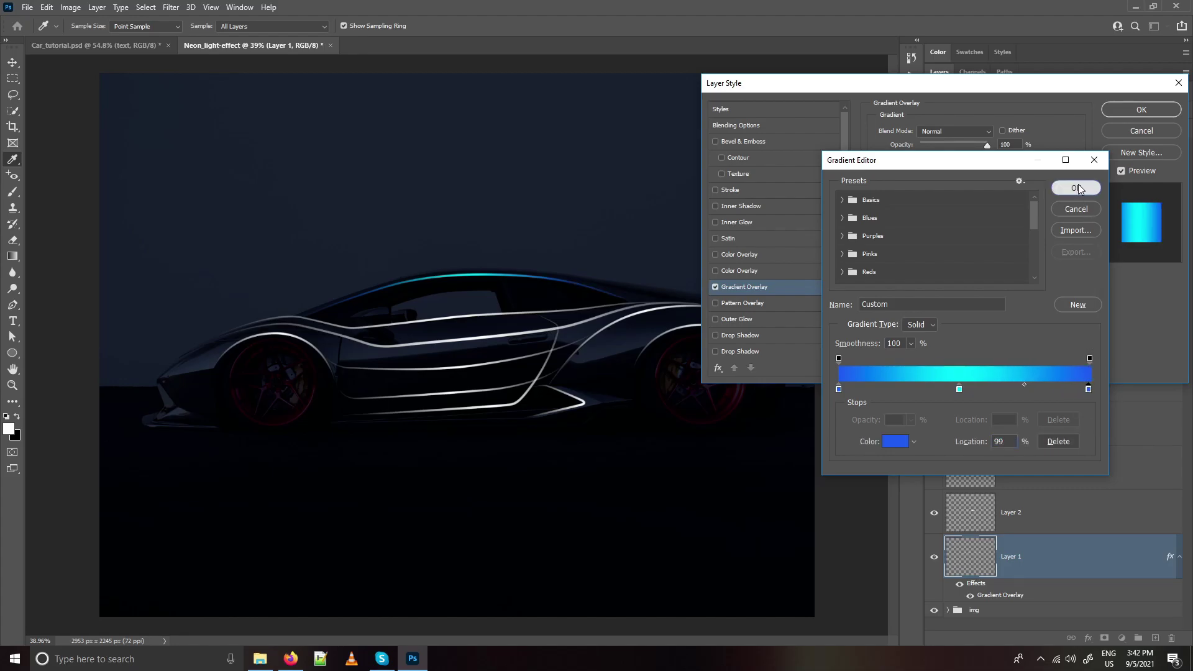
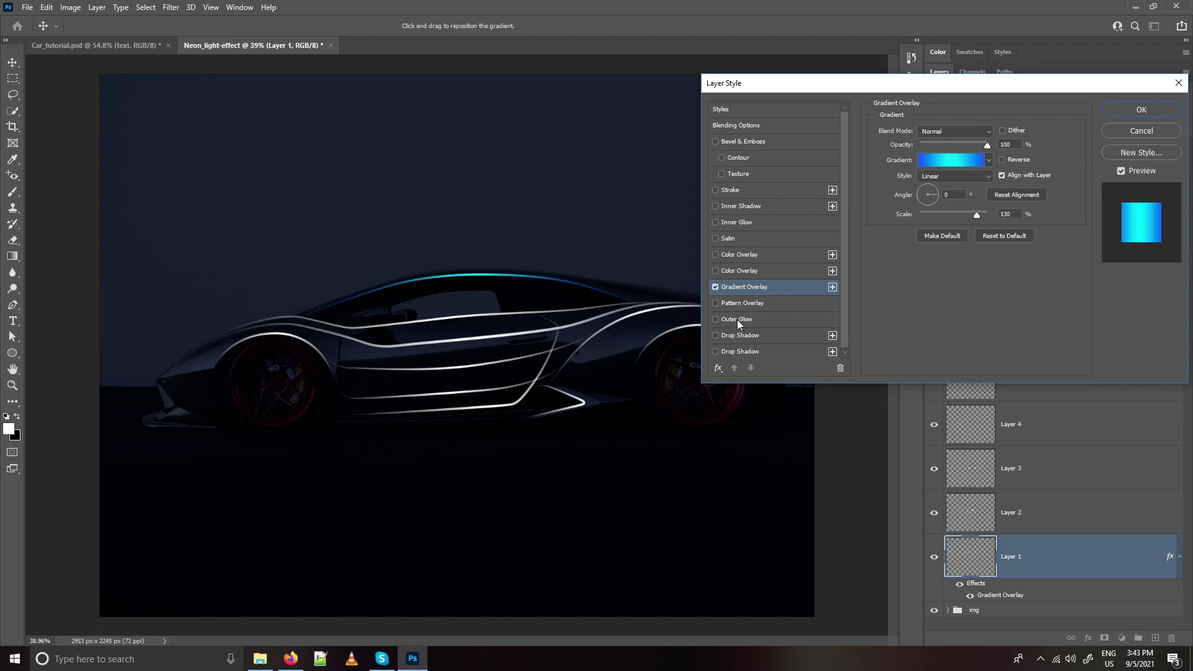
- Enable an Outer Glow on Layer 1 and set its color to a saturated blue with hue 227
left_click(737, 320)
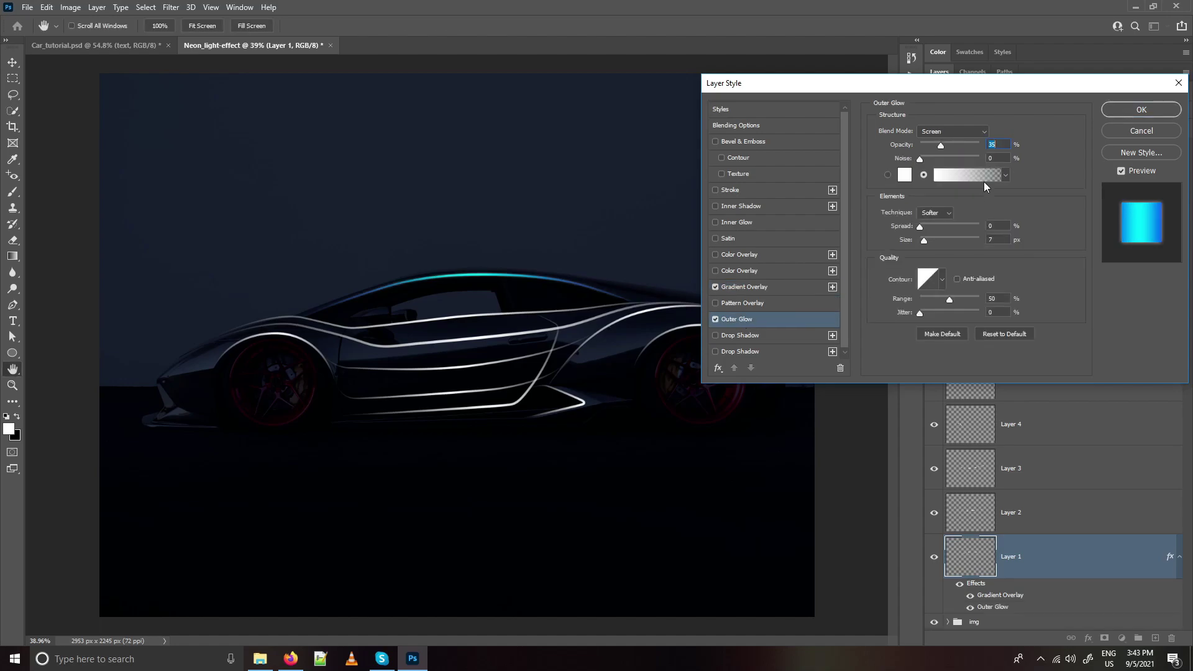
left_click(905, 177)
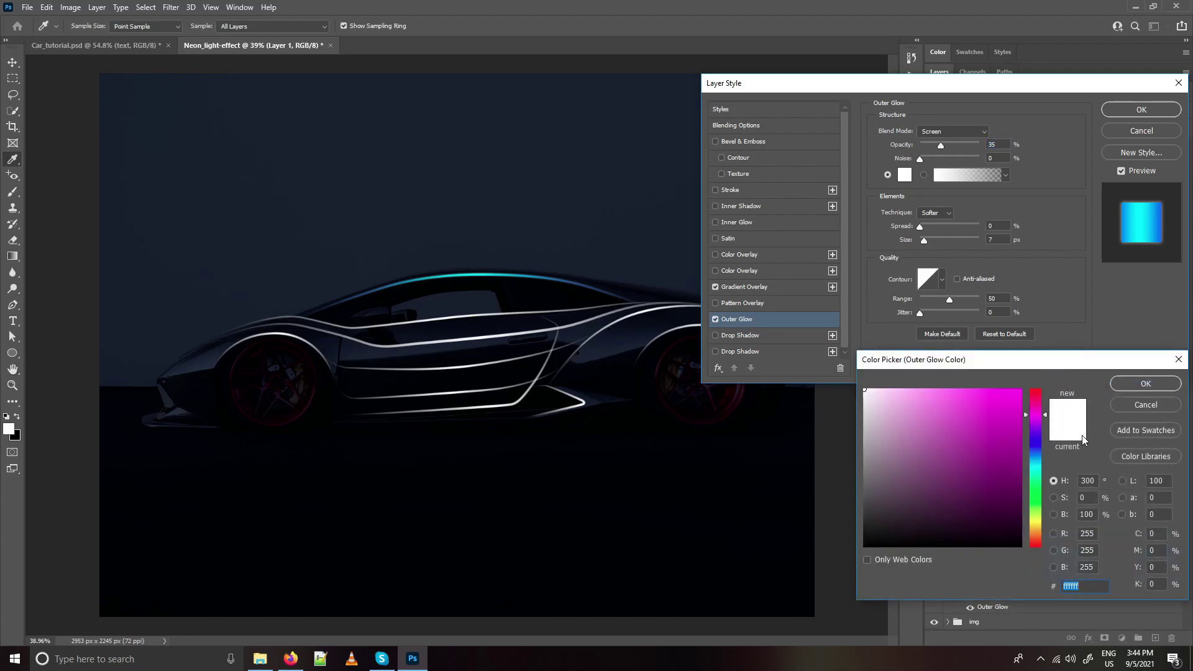
left_click(1038, 448)
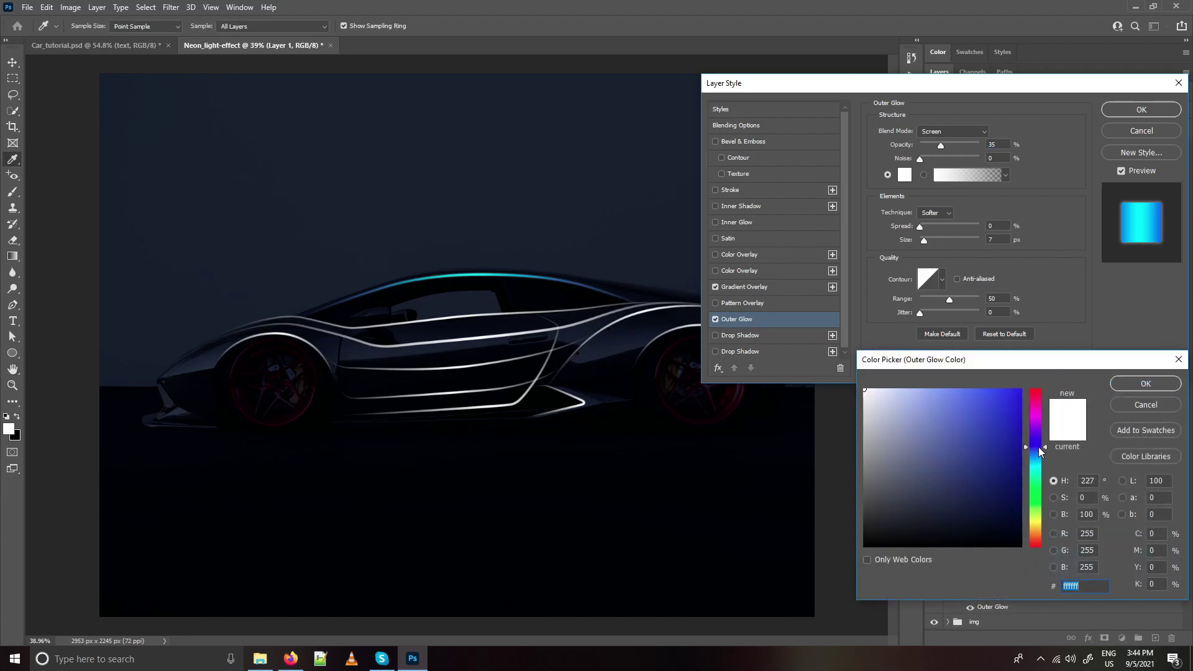
left_click(1020, 389)
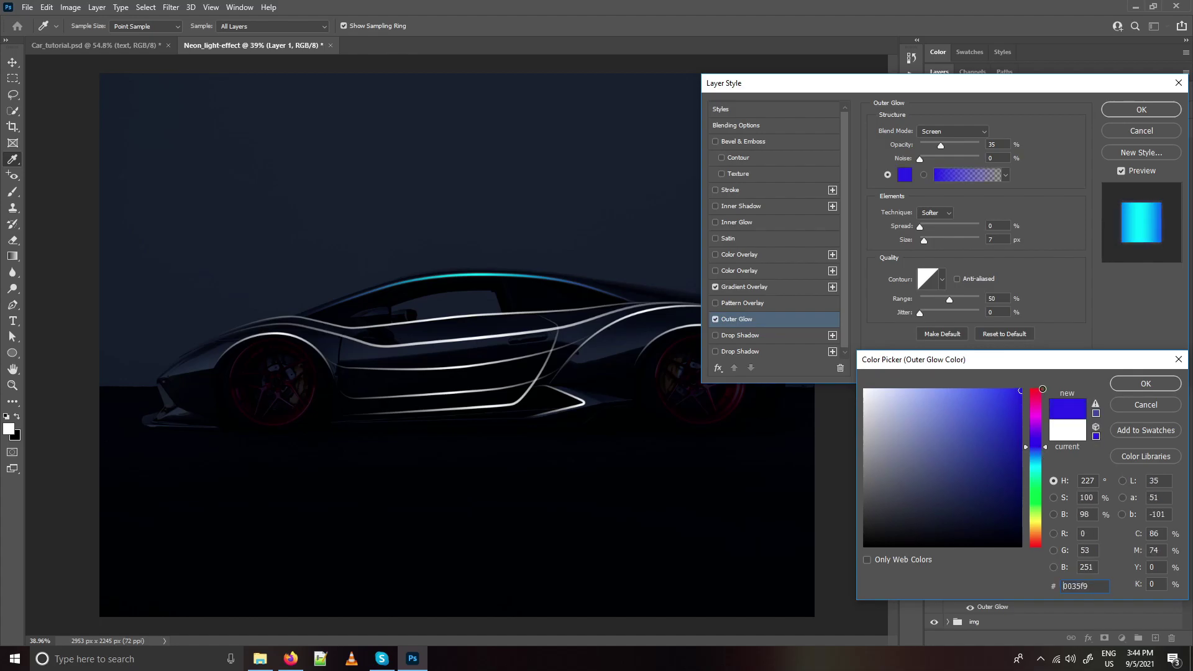
left_click(1145, 384)
- Set the outer glow's blend mode to Linear Dodge (Add) at 100% opacity and increase its size
left_click(957, 132)
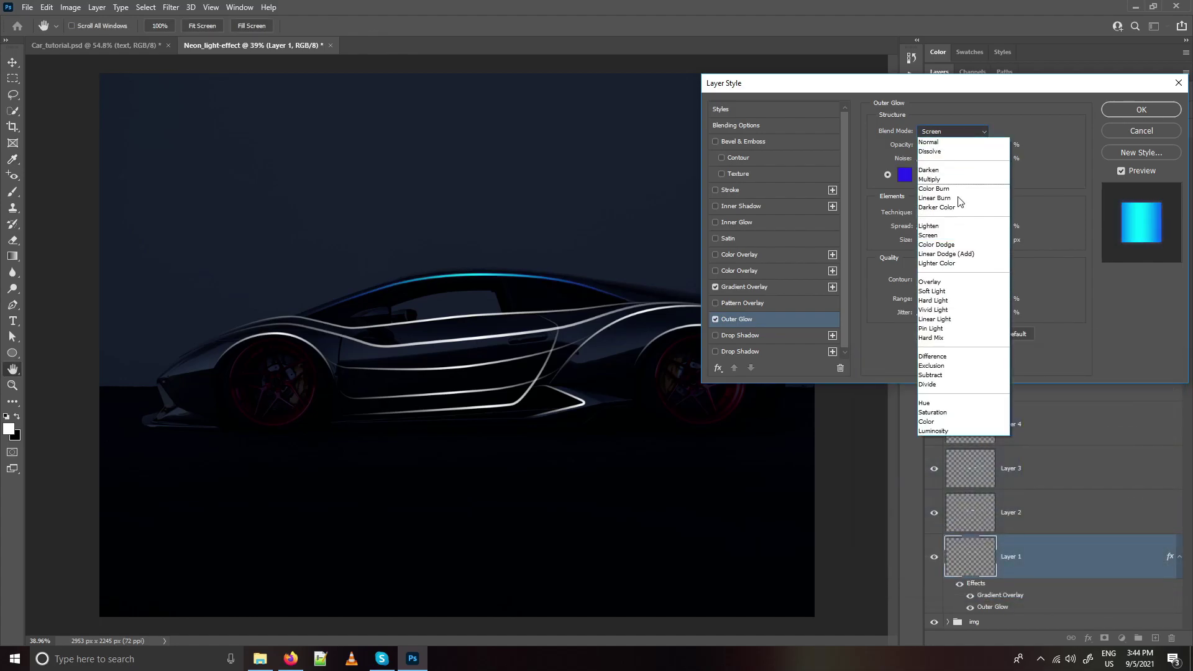
left_click(954, 253)
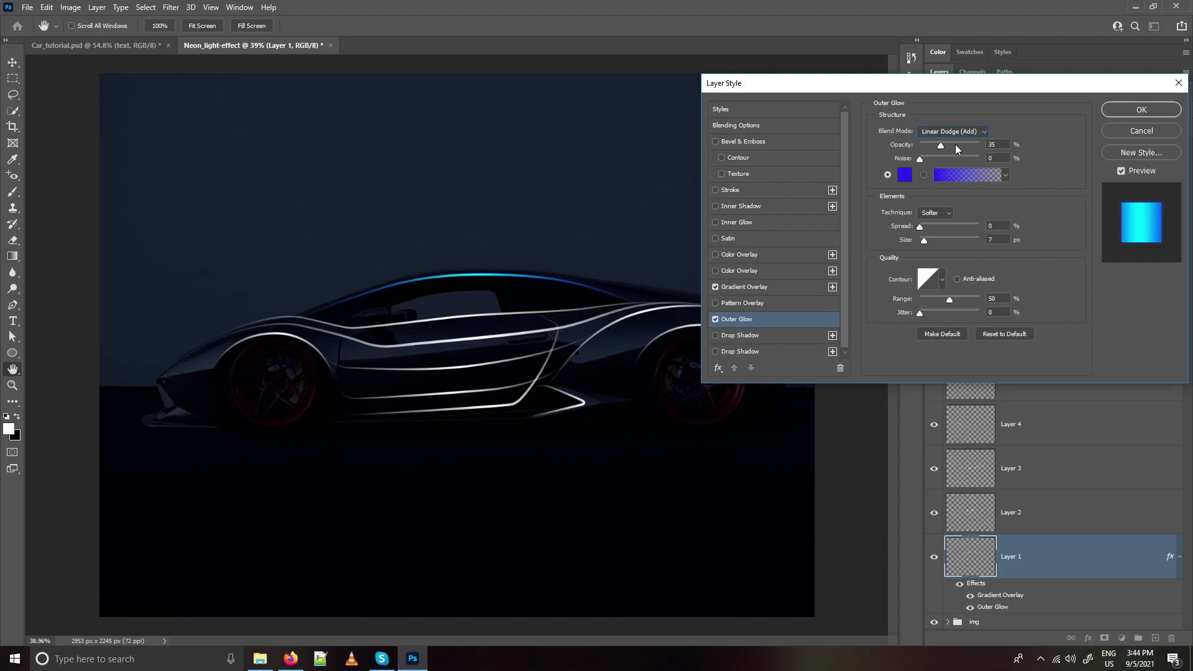
left_click_drag(939, 144, 982, 144)
left_click_drag(925, 241, 930, 241)
scroll(573, 291, "up", 1)
scroll(572, 291, "up", 2)
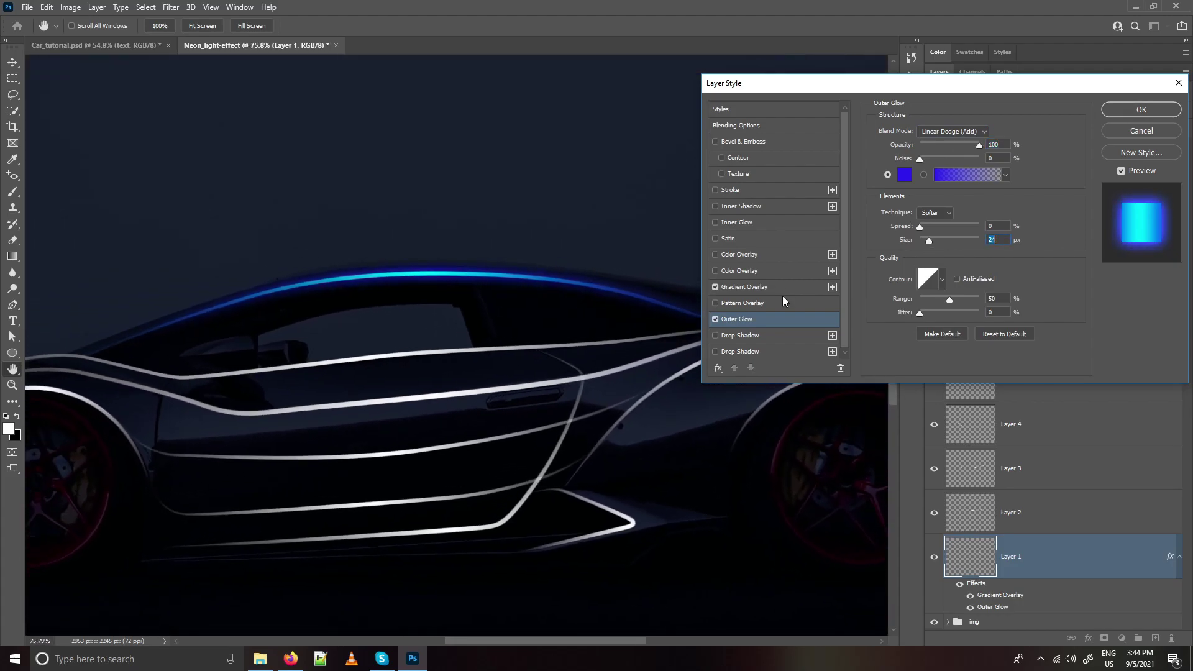
left_click_drag(933, 241, 931, 240)
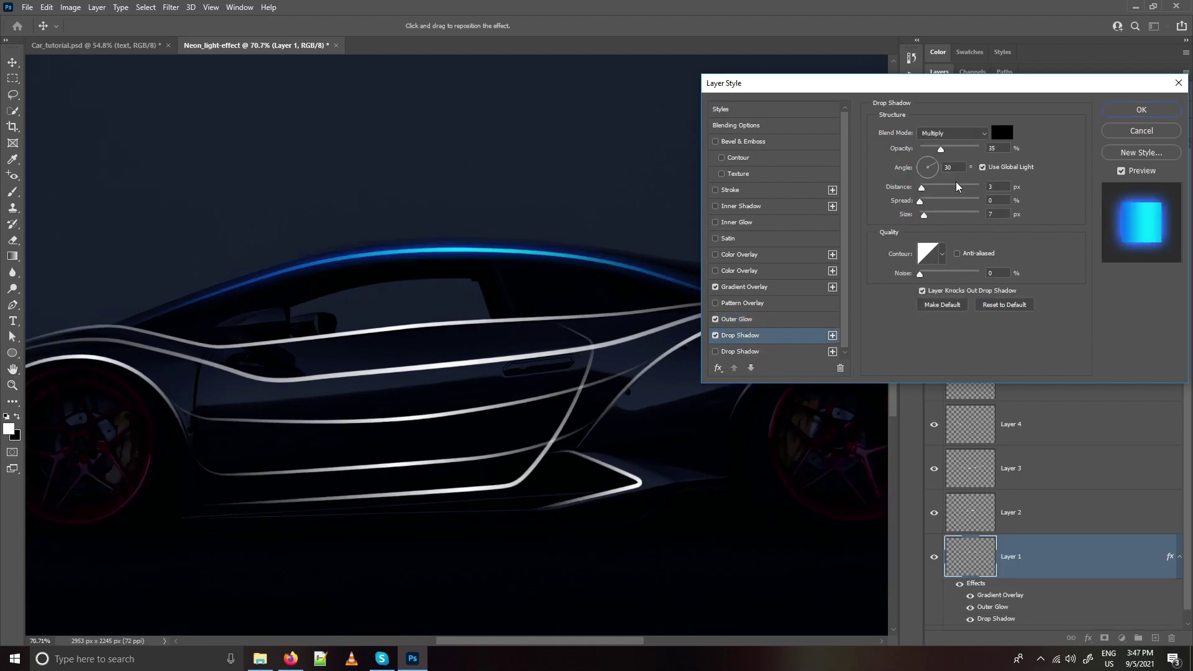
- Give Layer 1 a blue Drop Shadow with Linear Dodge (Add) blend mode and 100% opacity
left_click(951, 133)
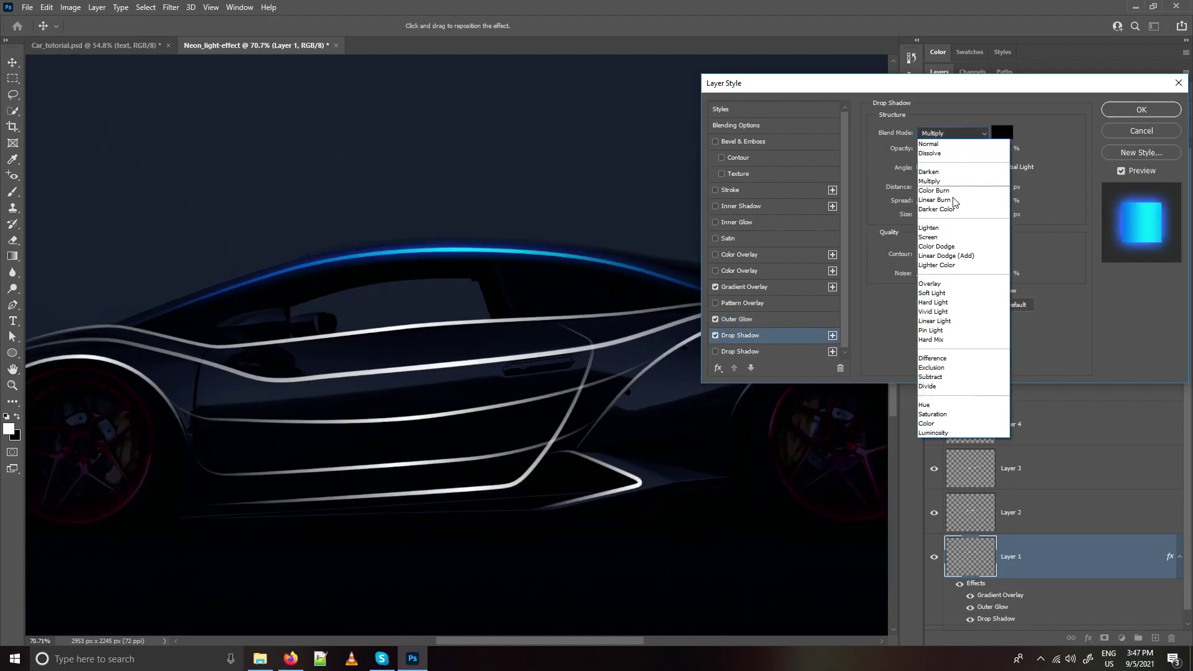
left_click(946, 255)
left_click_drag(940, 151, 1040, 143)
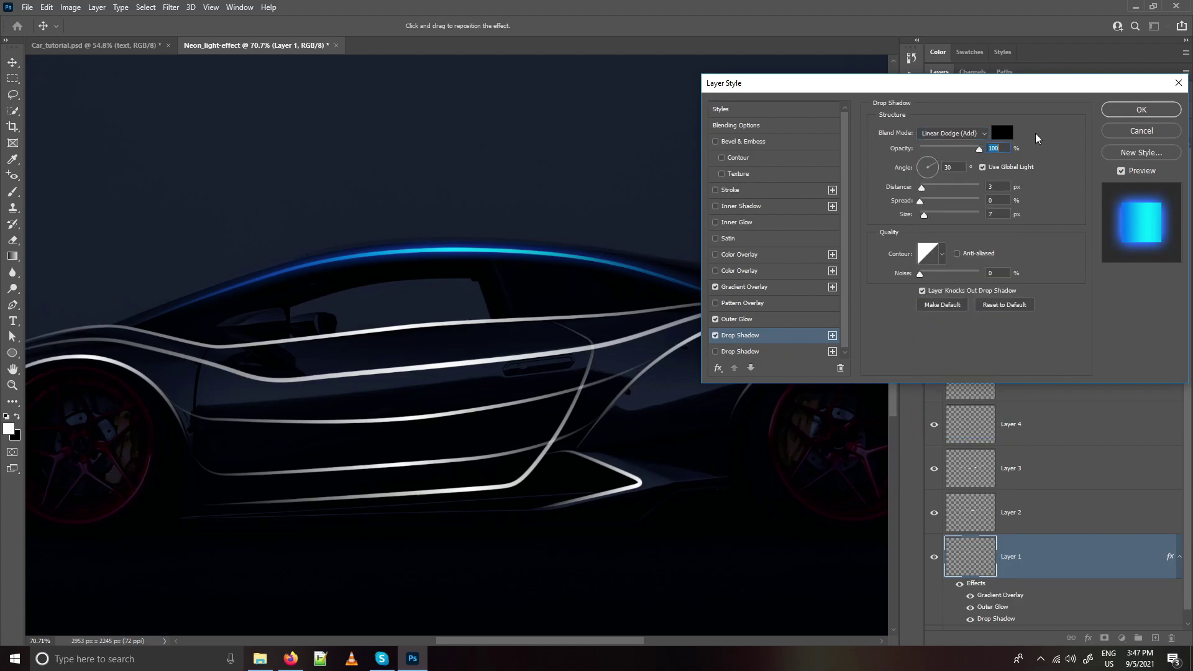
left_click(1002, 131)
left_click_drag(1037, 467, 1021, 440)
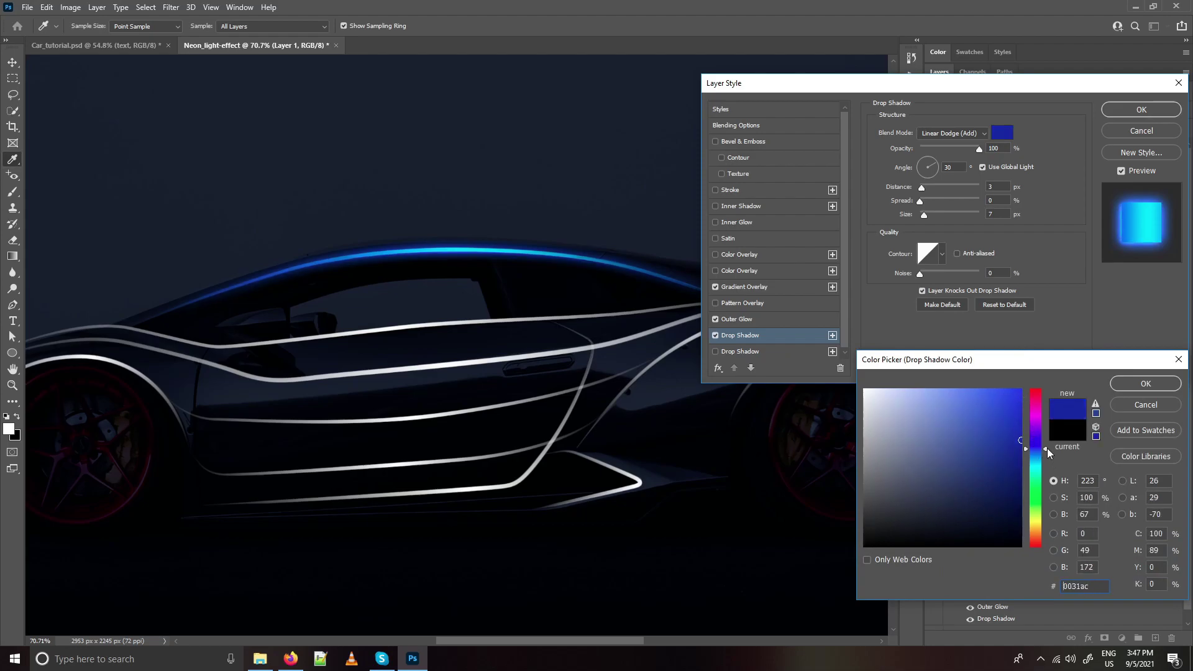
left_click(1031, 447)
left_click(1128, 382)
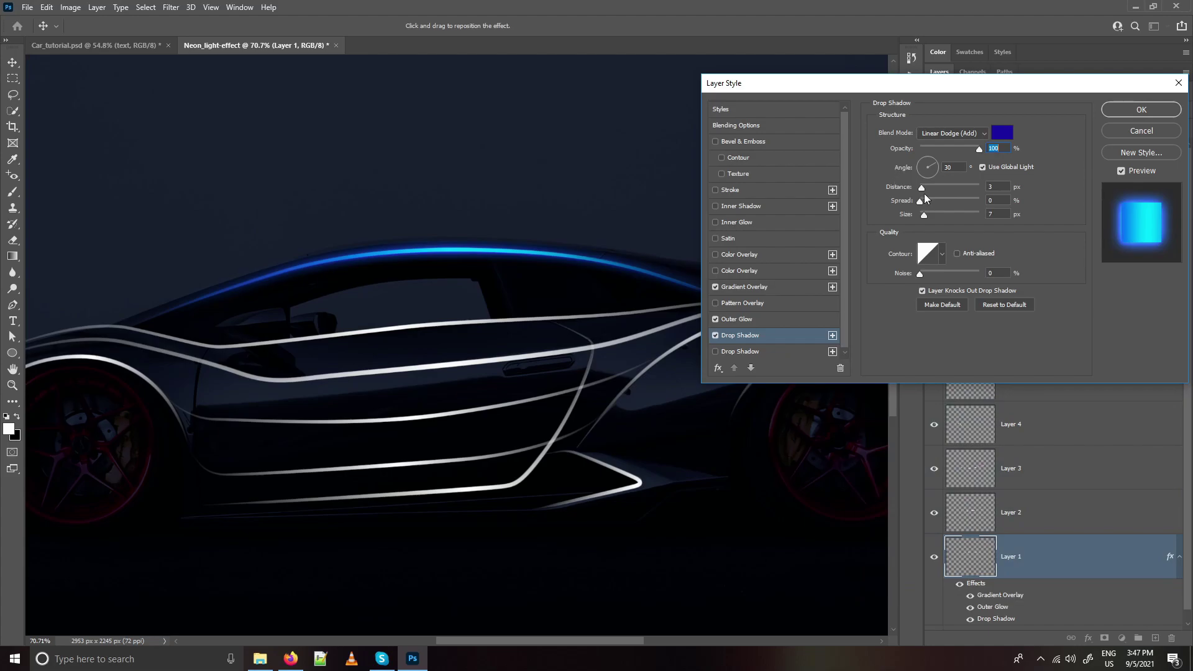
- Set Layer 1's drop shadow distance to 0 px, increase its size, and pick a rounded contour curve
left_click_drag(922, 187, 864, 195)
left_click_drag(925, 217, 947, 215)
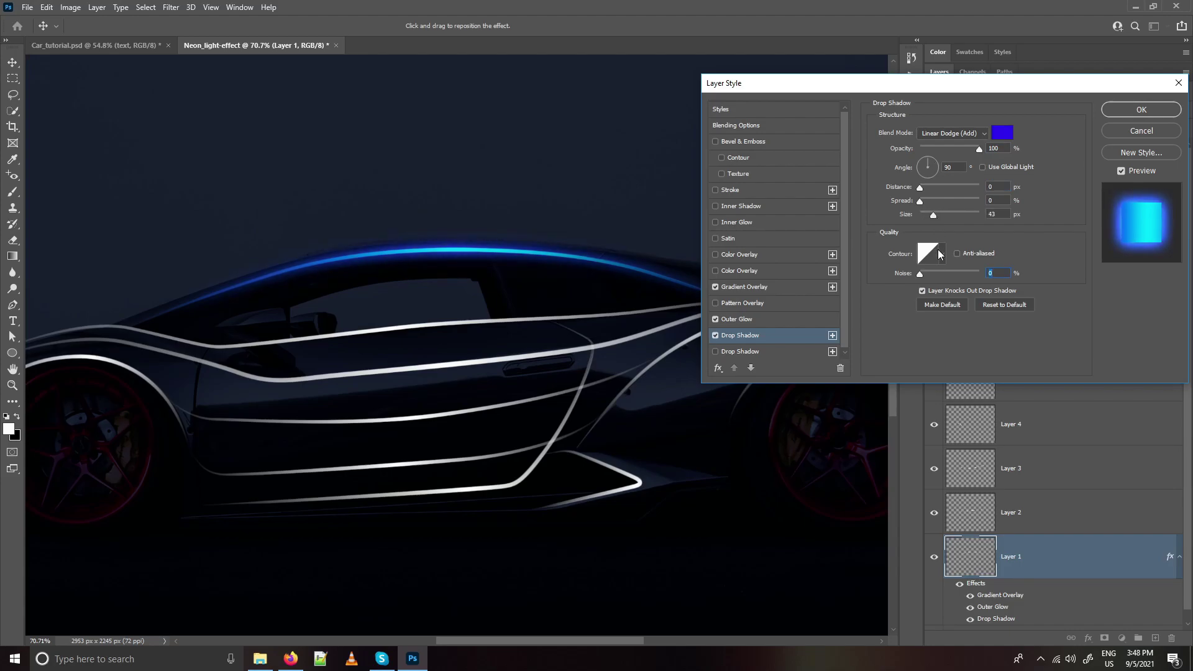
left_click(942, 254)
left_click(869, 303)
- Refine the drop shadow's size to about 51 px and apply the layer style to Layer 1
left_click_drag(934, 216, 930, 215)
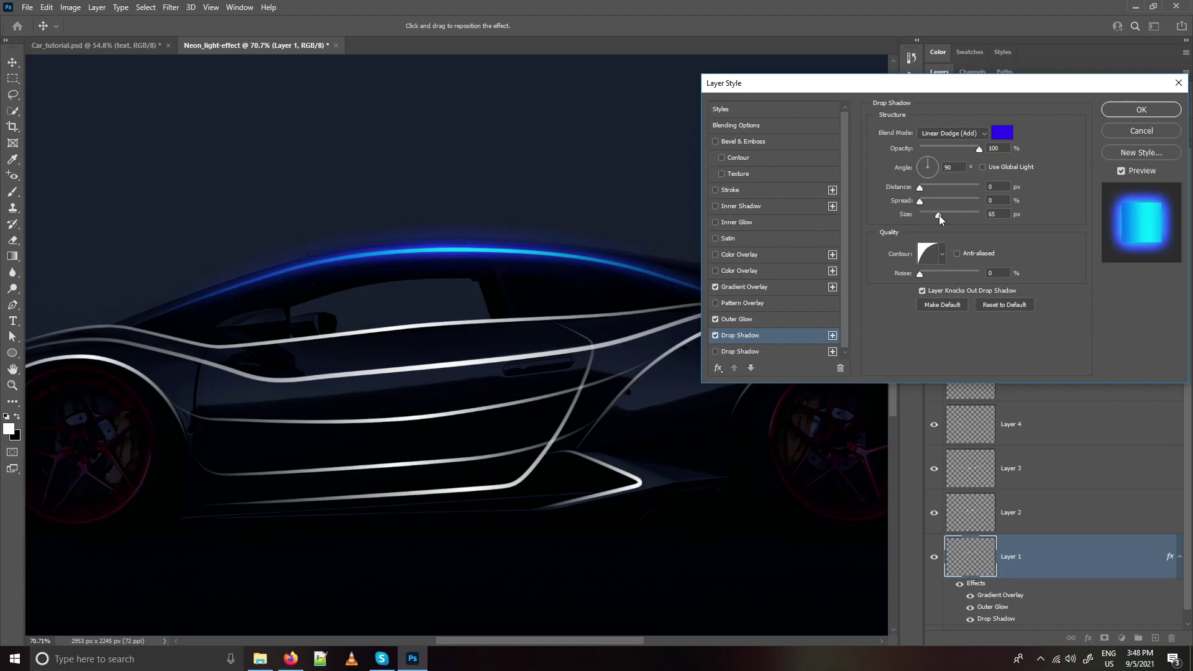
double_click(994, 215)
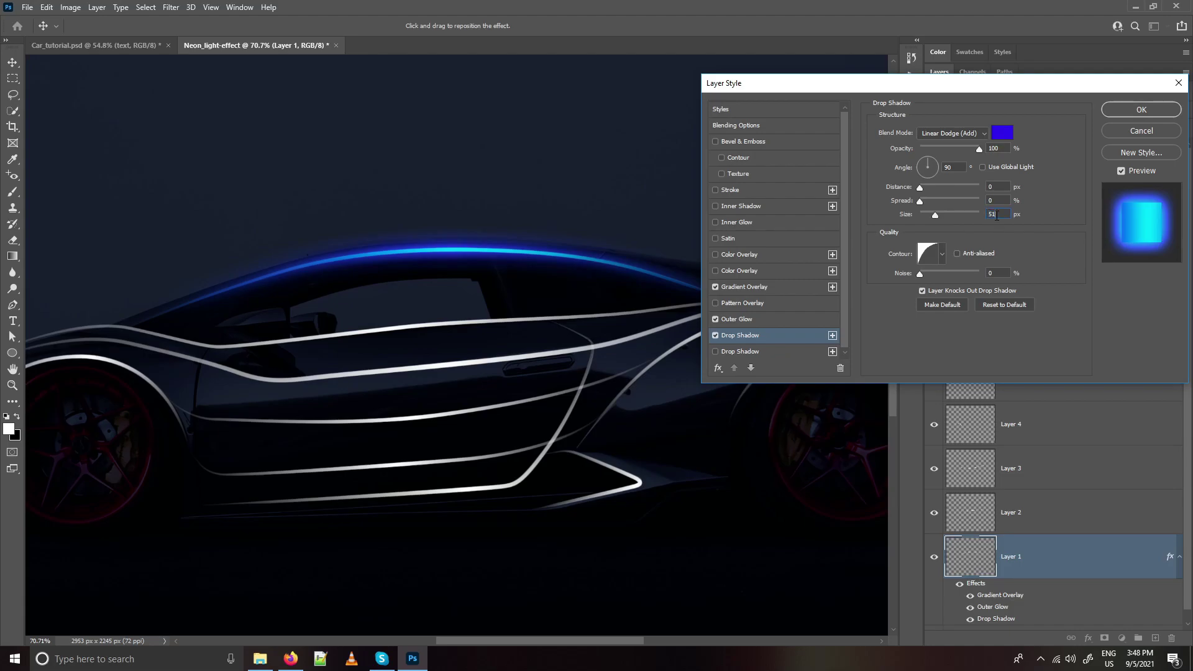
left_click(1126, 111)
scroll(386, 276, "down", 3)
left_click_drag(510, 298, 514, 306)
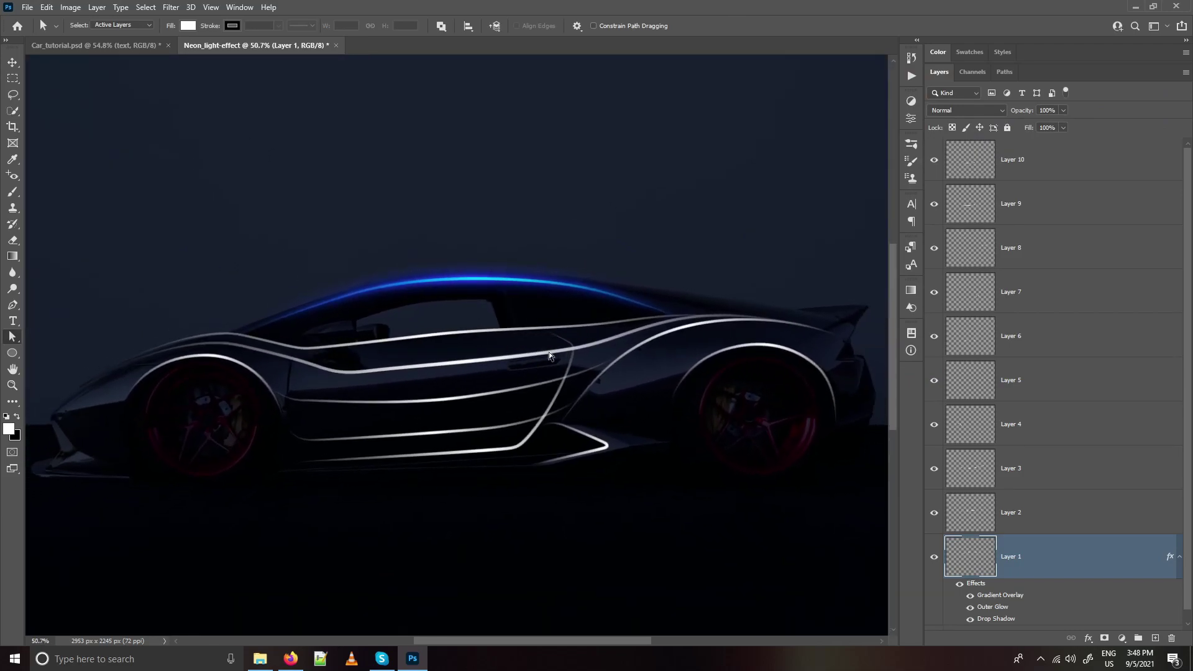
- Copy Layer 1's layer style and paste it onto Layers 2 through 10
right_click(1062, 553)
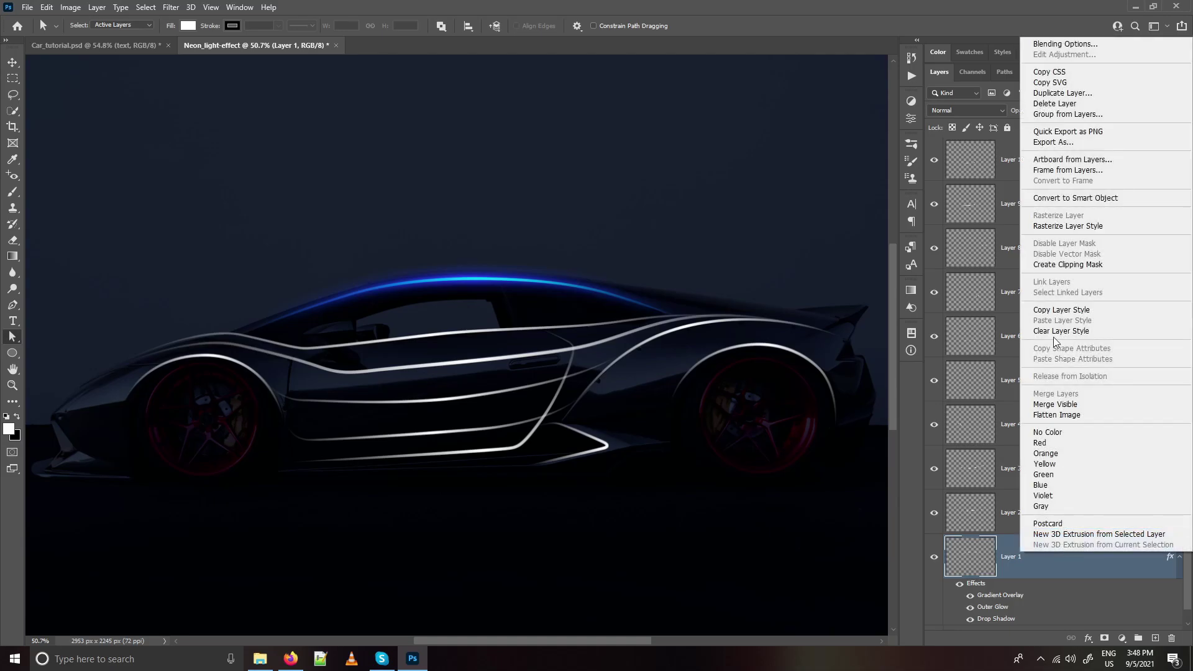
left_click(1059, 309)
left_click(1050, 515)
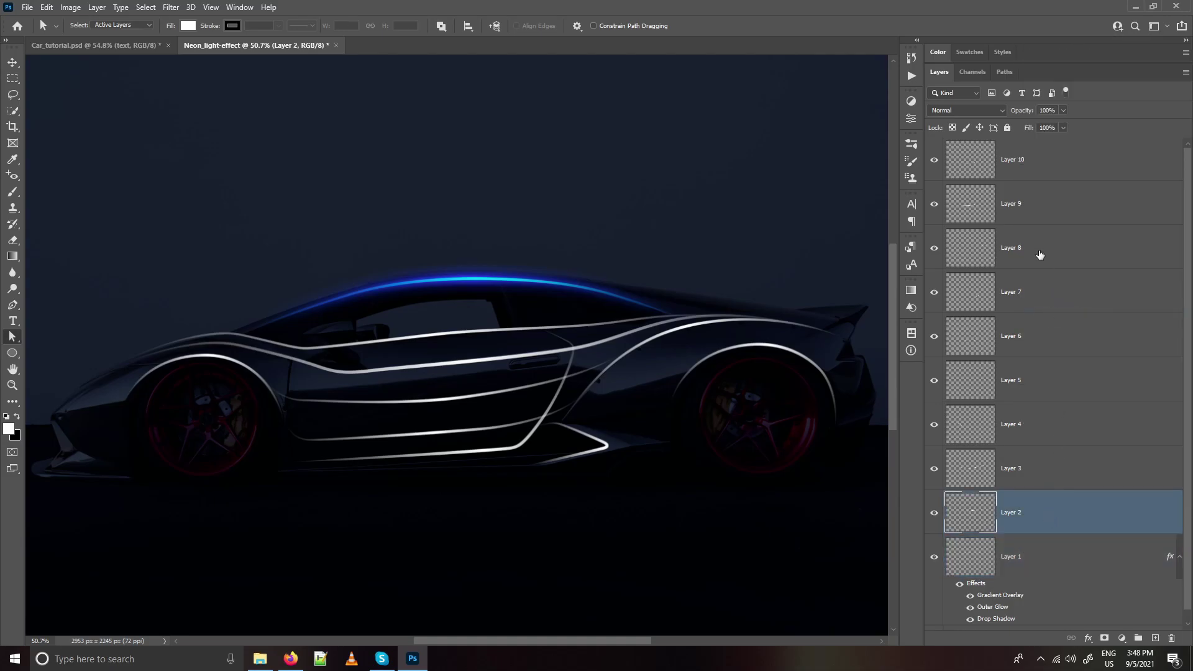
left_click(1038, 173, "shift")
right_click(1041, 170)
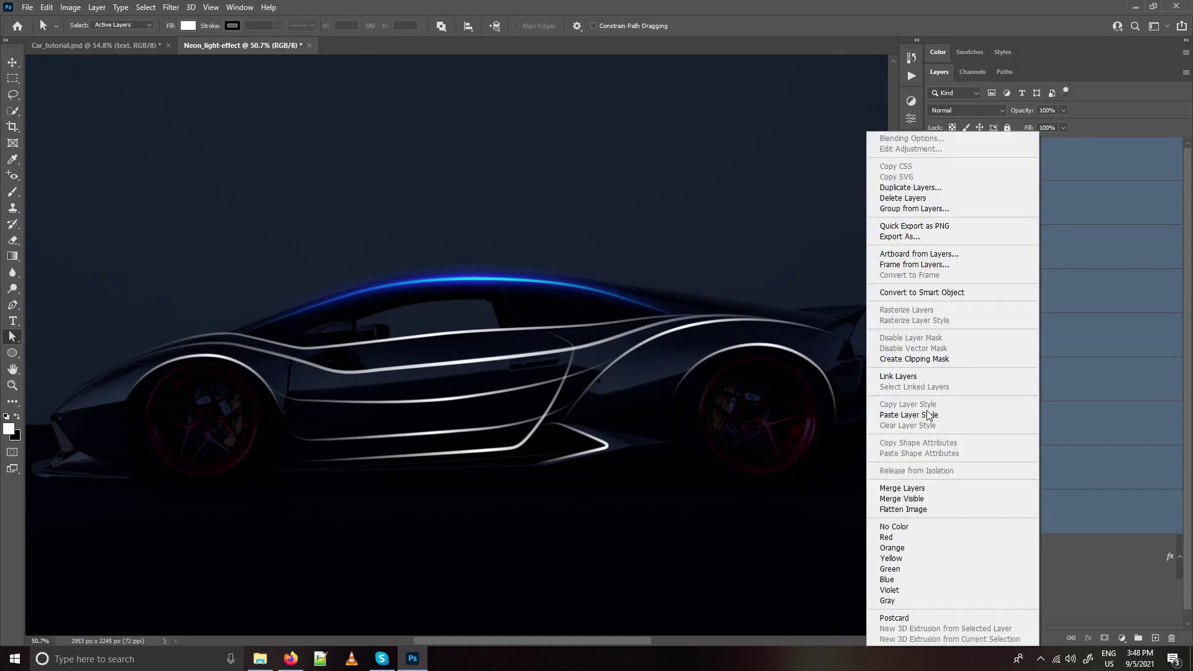
left_click(925, 415)
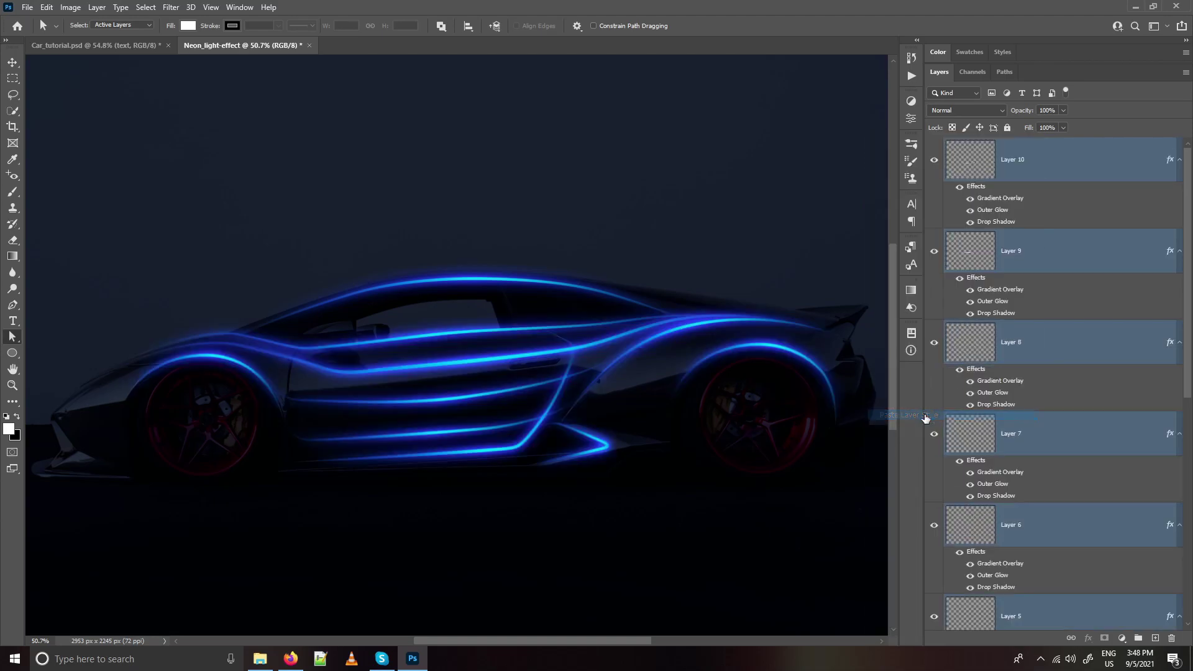
key("ctrl+minus")
key("ctrl+minus")
left_click_drag(541, 336, 568, 339)
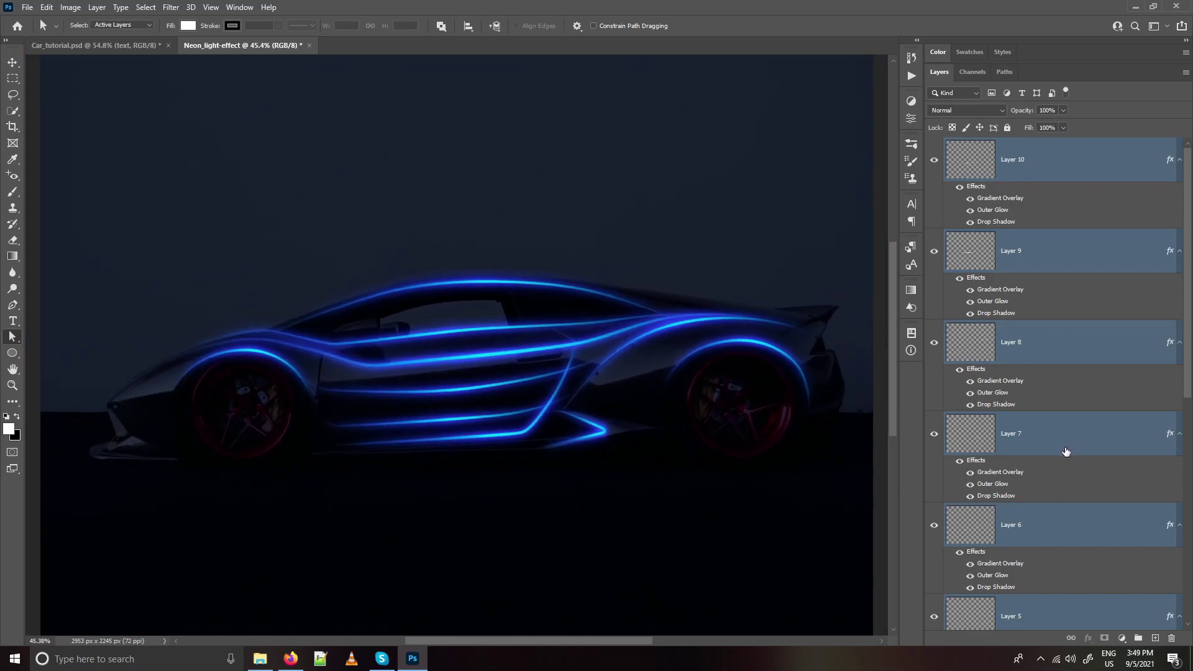
- Group the neon stroke layers as "lines" and merge a duplicate of the group into a single layer
key("ctrl+g")
double_click(980, 145)
type("line")
key("Return")
double_click(974, 145)
type("lines")
key("Return")
key("ctrl+j")
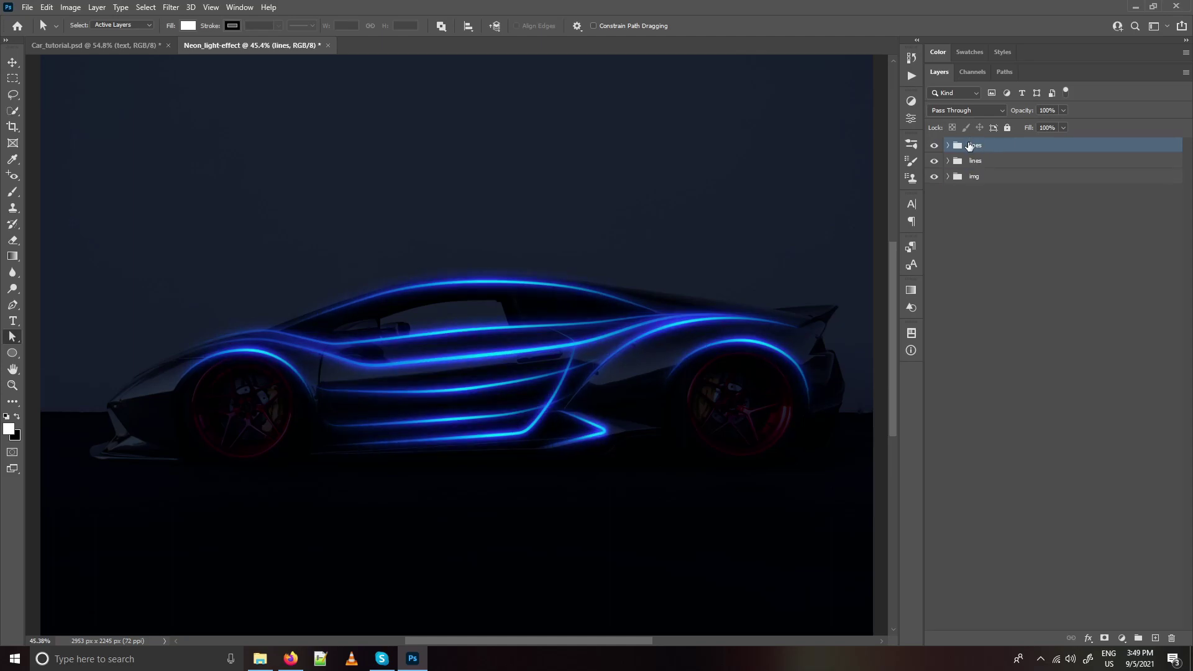
key("ctrl+e")
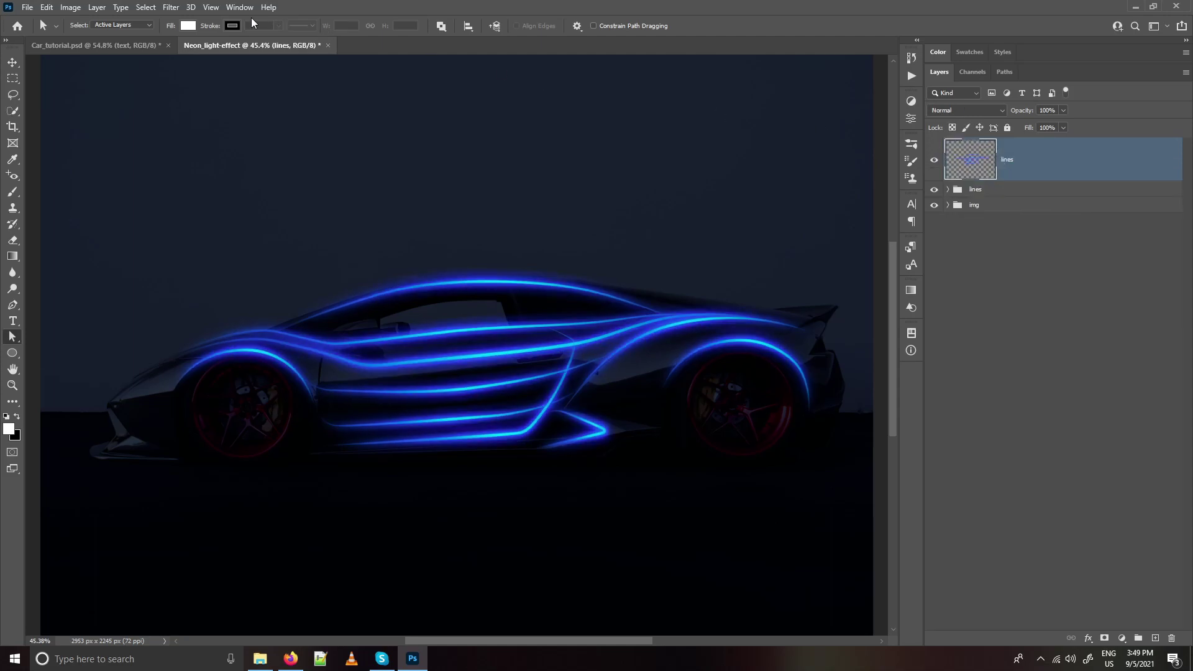
- Start a Motion Blur on the merged lines layer with its angle set to 0°
left_click(171, 7)
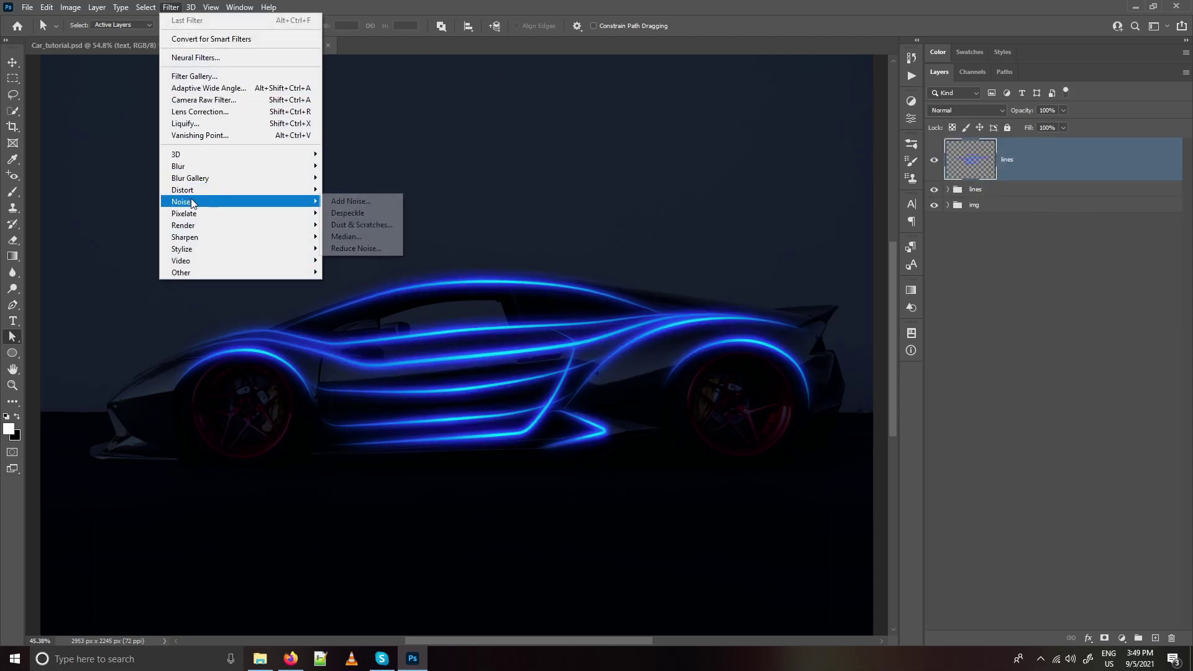
mouse_move(292, 167)
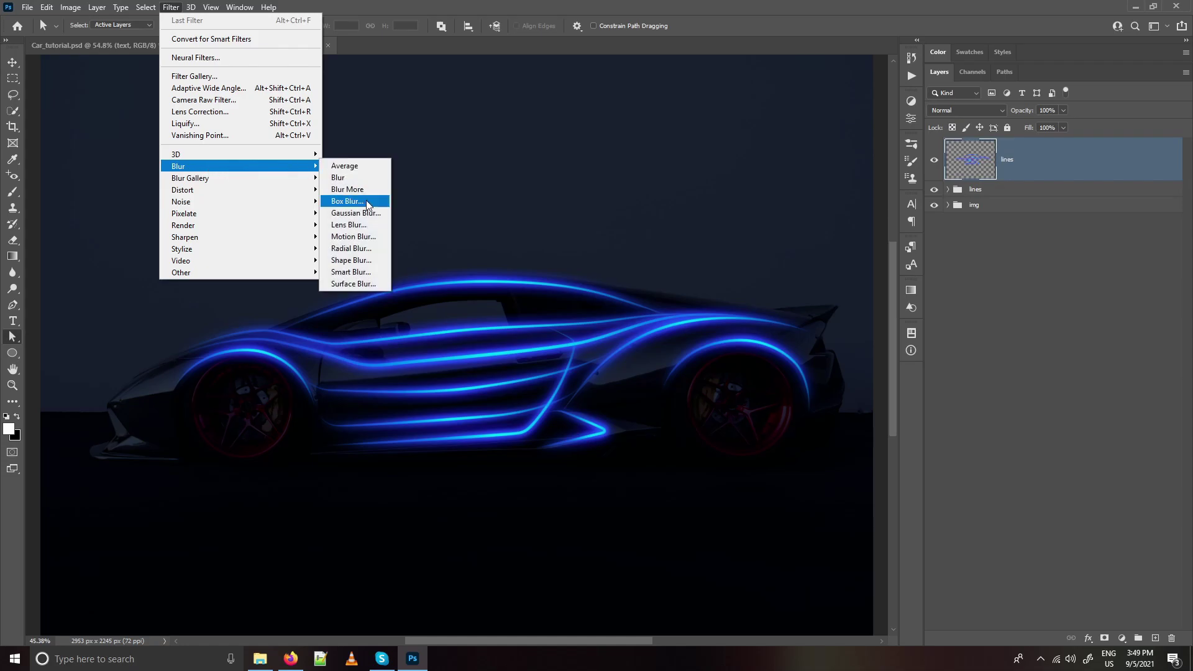
left_click(353, 237)
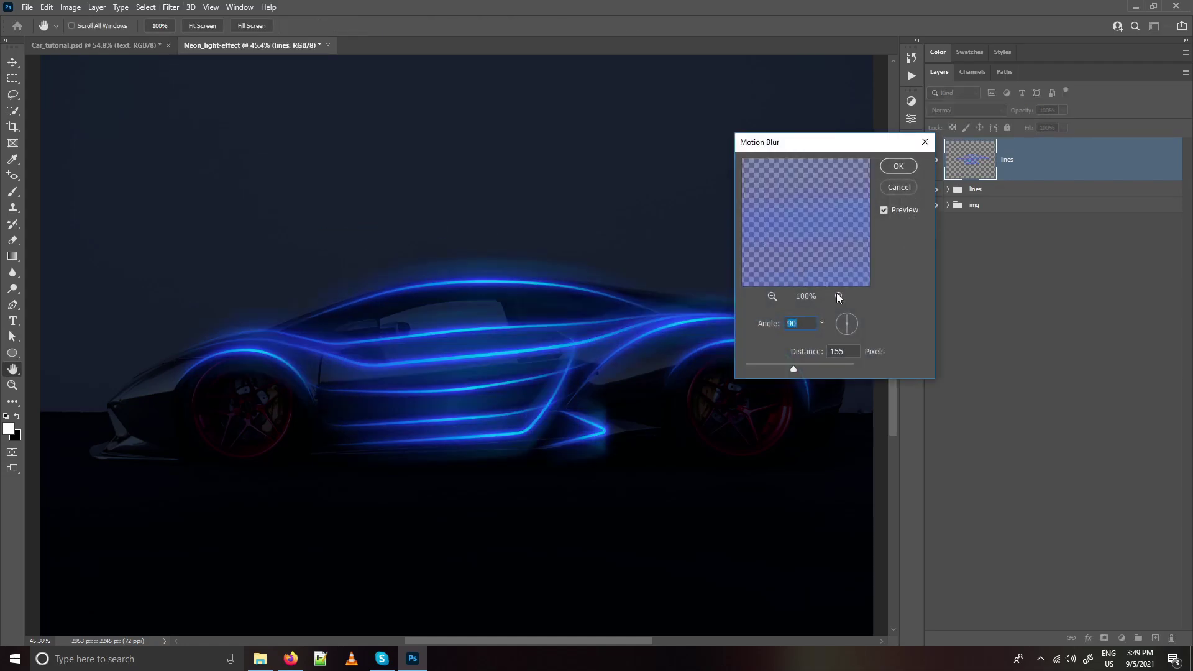
type("3")
left_click(857, 324)
type("0")
key("Tab")
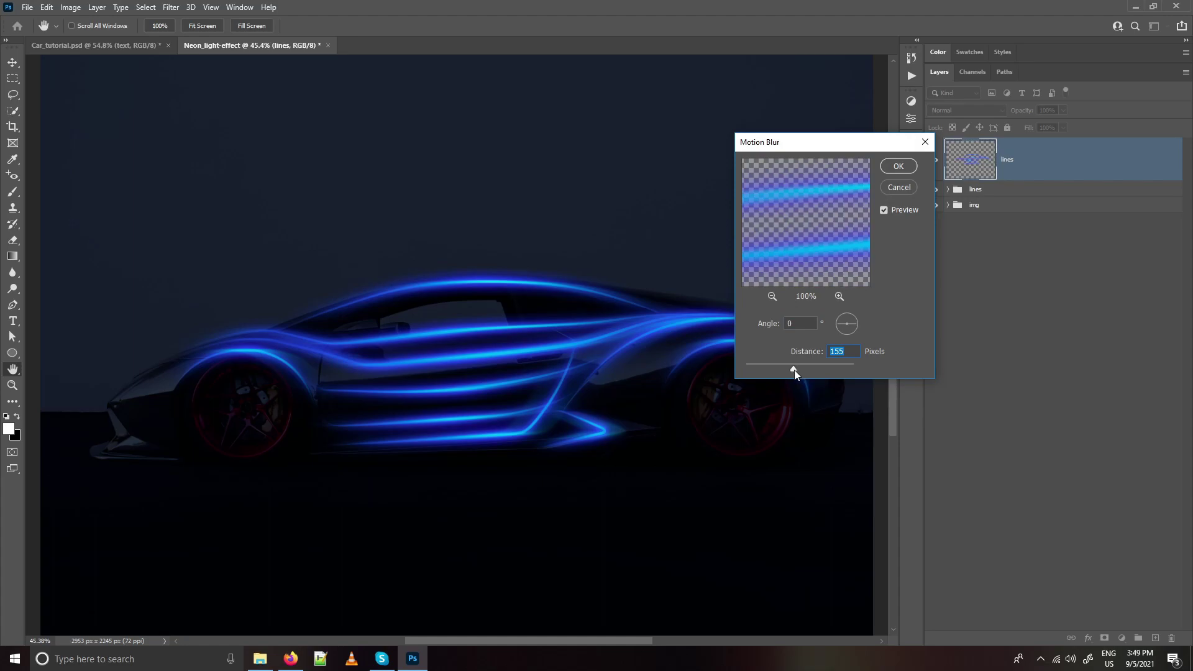
- Set the Motion Blur distance to 400 pixels, apply it, and compare the image with the blurred layer hidden and shown
left_click_drag(804, 369, 805, 369)
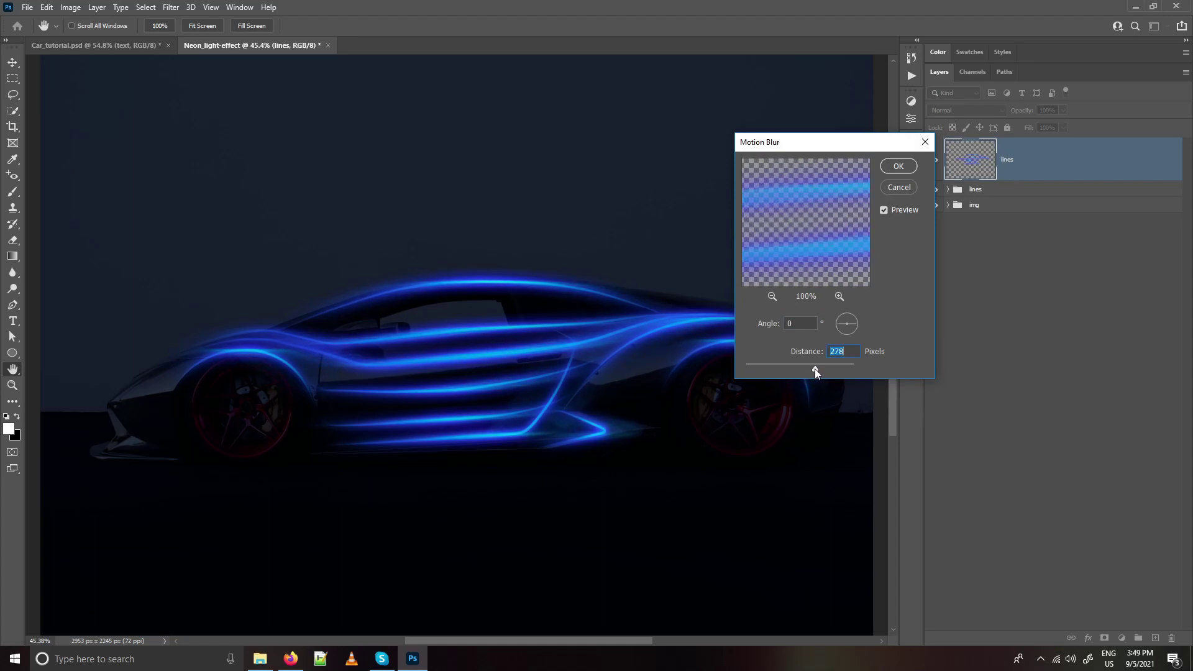
left_click_drag(811, 368, 822, 371)
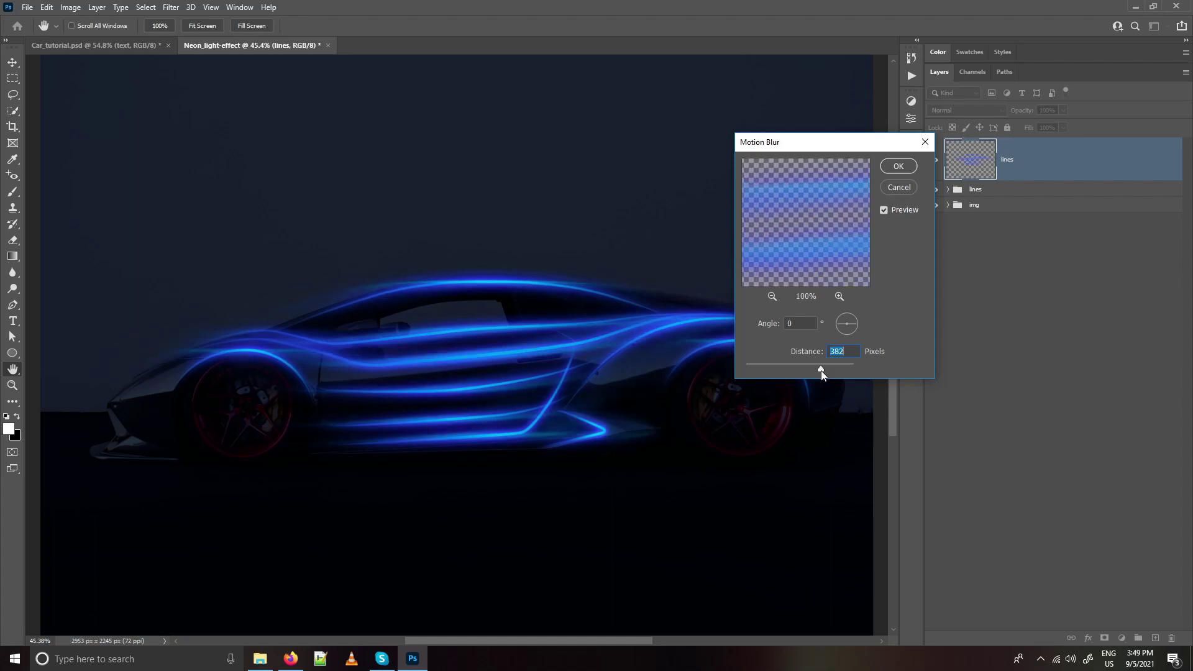
left_click(851, 350)
type("400")
left_click(903, 168)
mouse_move(579, 424)
left_mouse_down()
mouse_move(613, 431)
mouse_move(581, 441)
left_mouse_up()
left_click(932, 163)
left_click(932, 161)
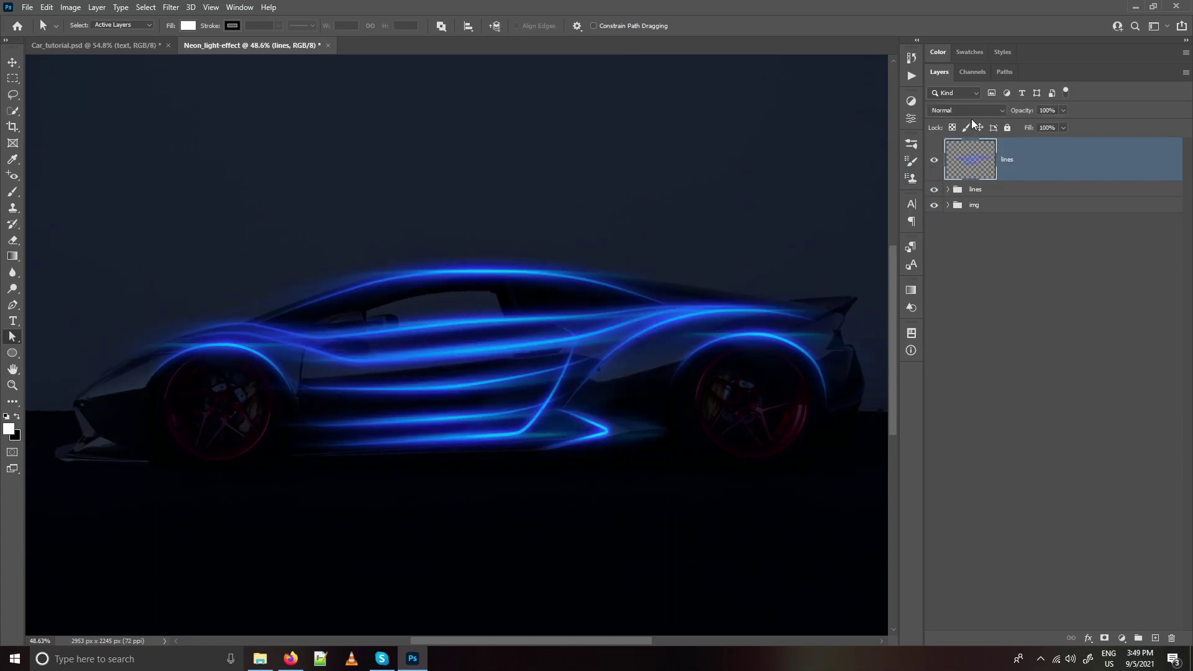
- Set the blurred lines layer's blend mode to Linear Dodge (Add) and add a layer mask to it
left_click(981, 111)
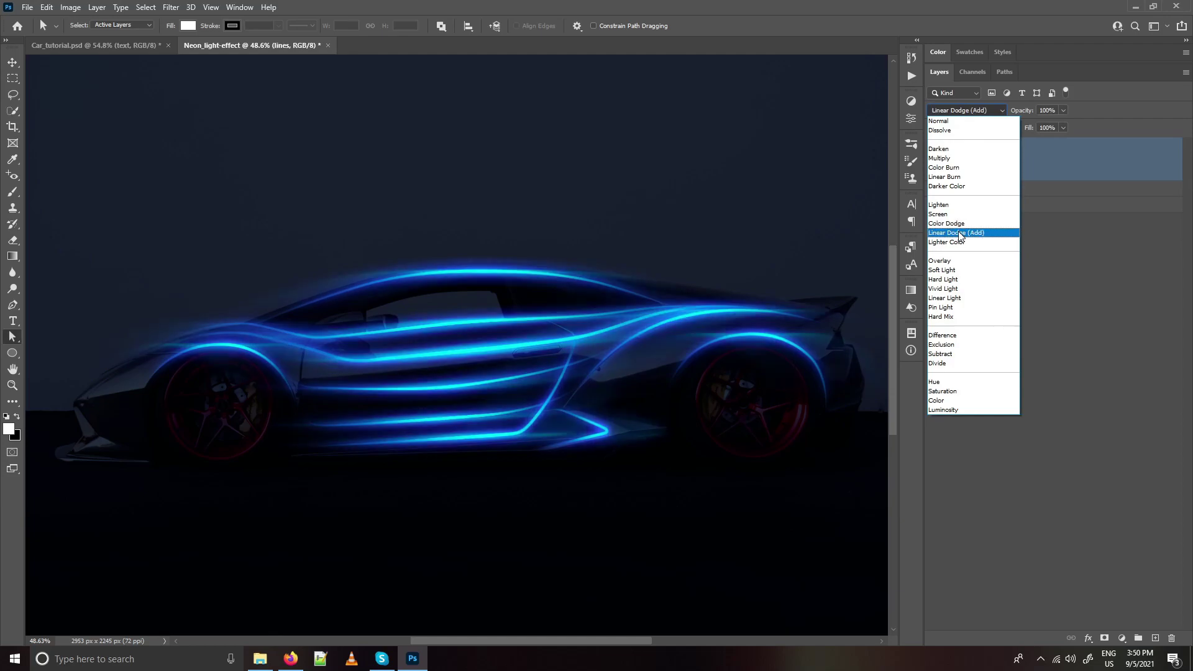
left_click(960, 233)
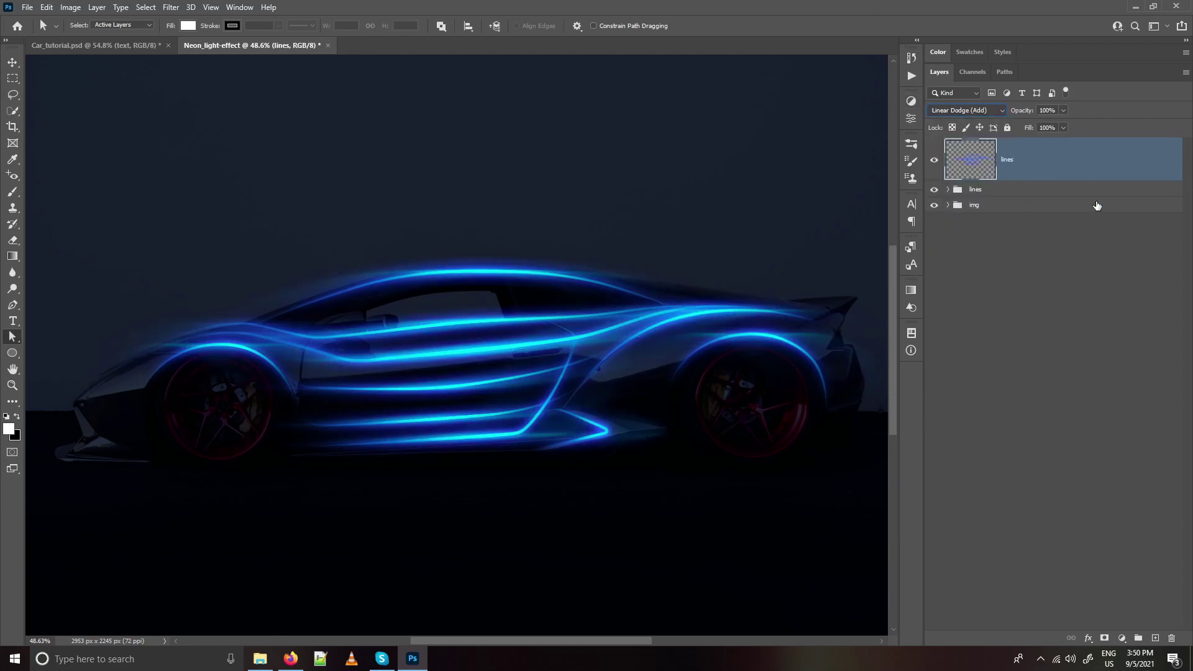
left_click(1105, 639)
scroll(653, 447, "down", 2)
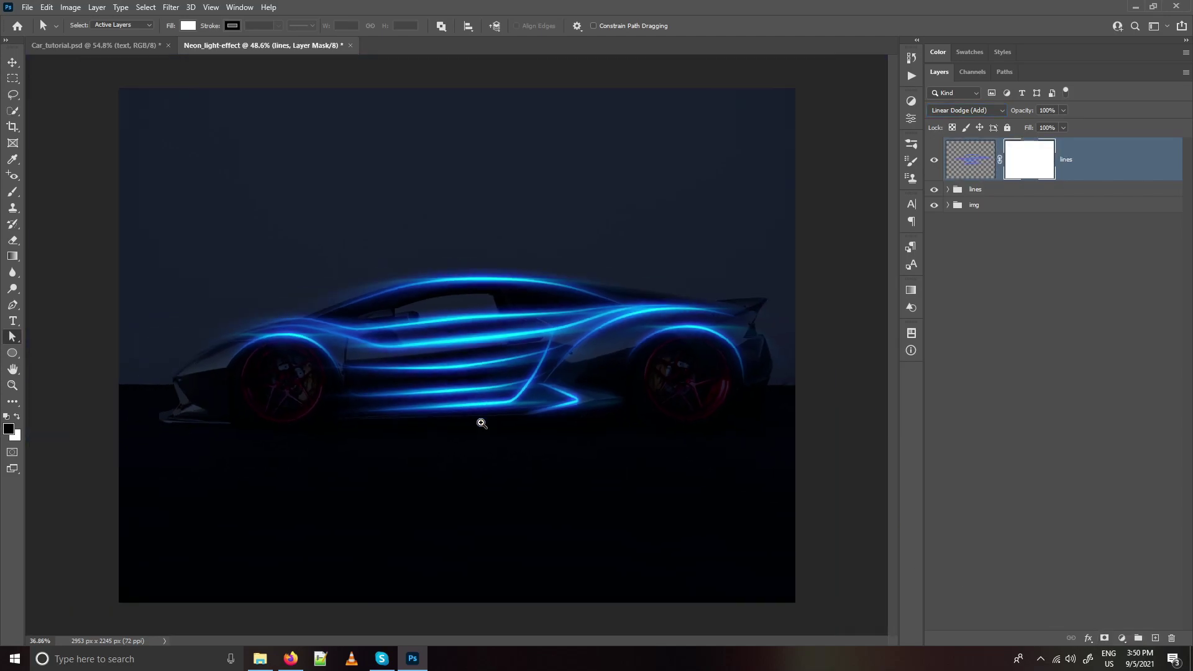
- Fade out the blur at the car's front by drawing horizontal black-to-transparent linear gradients on the layer mask
key("x")
key("g")
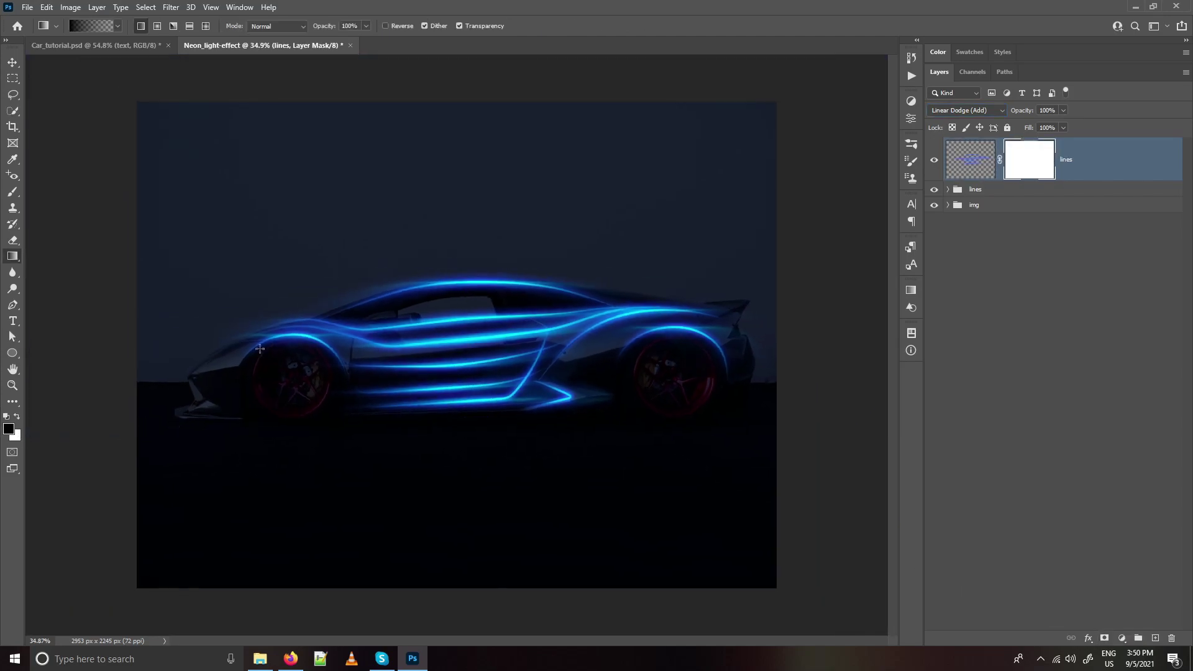
left_click_drag(214, 343, 358, 343)
left_click_drag(165, 352, 516, 361)
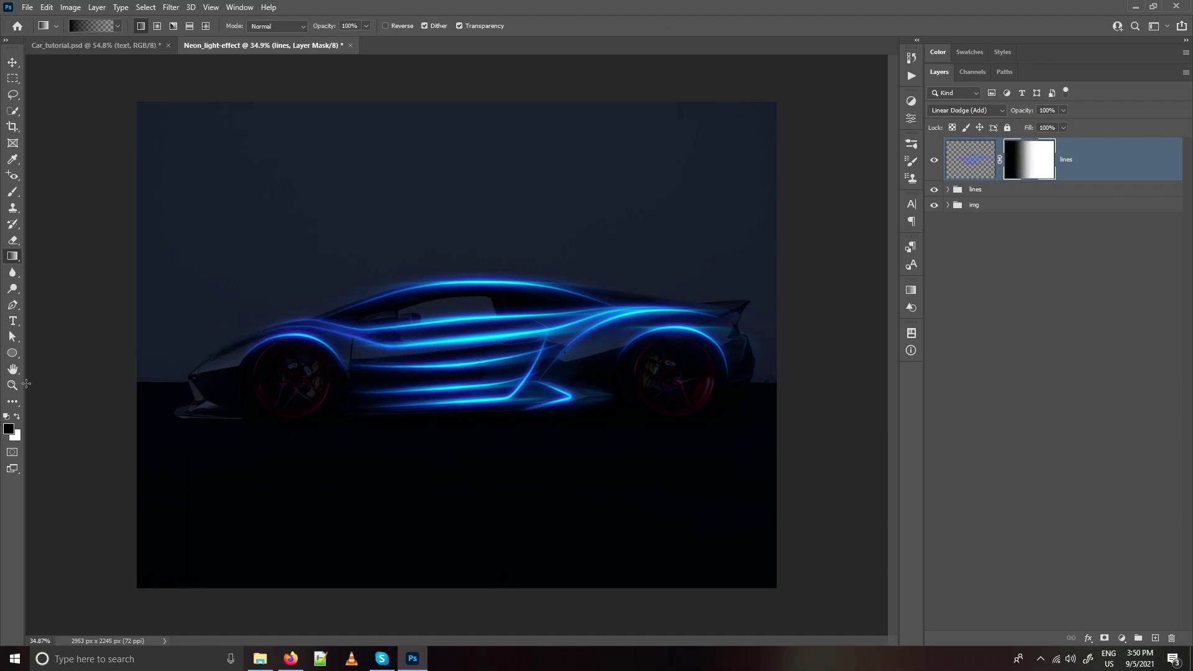
left_click(117, 26)
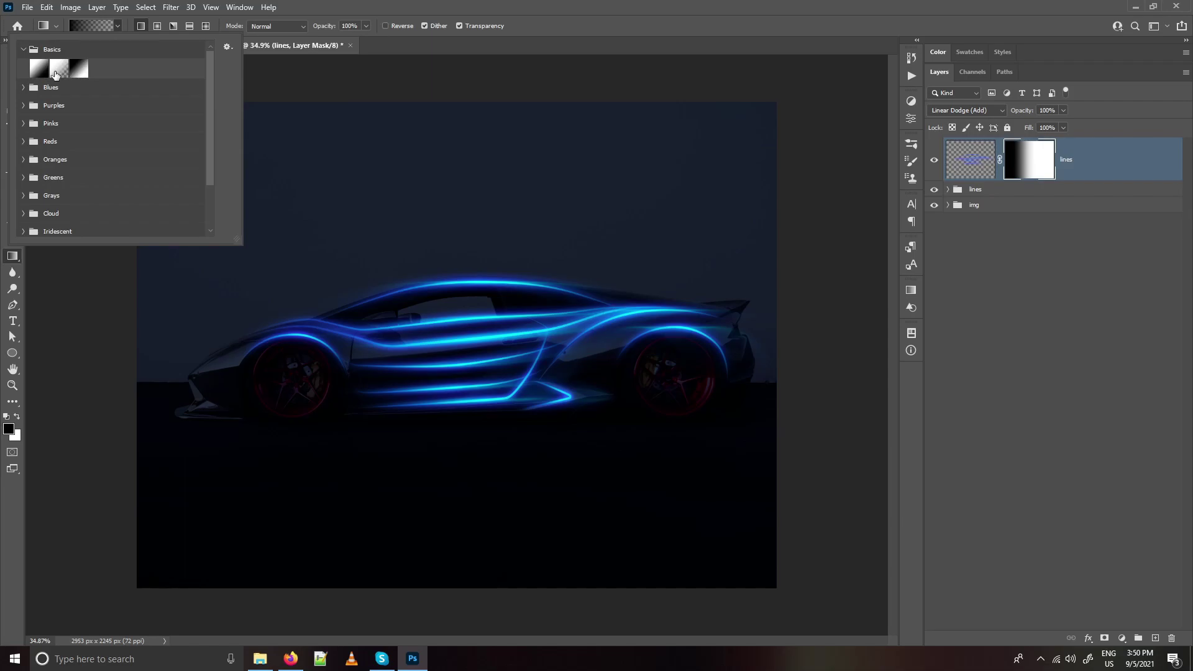
double_click(55, 75)
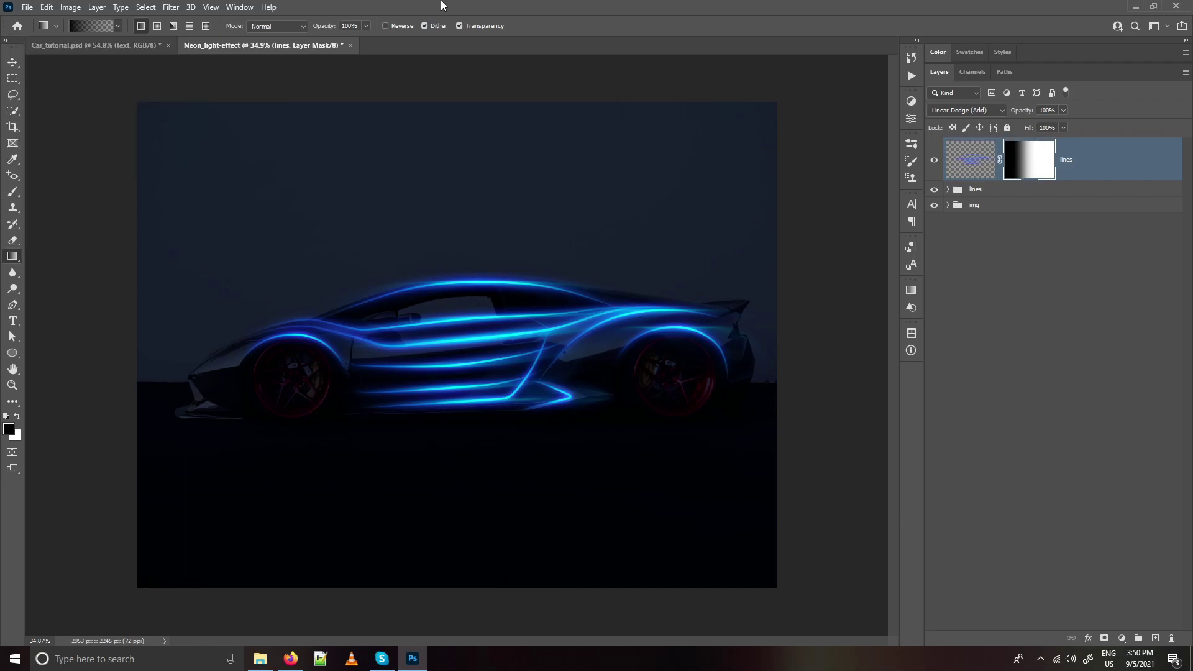
left_click_drag(189, 359, 449, 357)
left_click_drag(376, 331, 311, 386)
left_click(999, 160)
key("v")
left_click(1000, 159)
left_click_drag(466, 269, 435, 292)
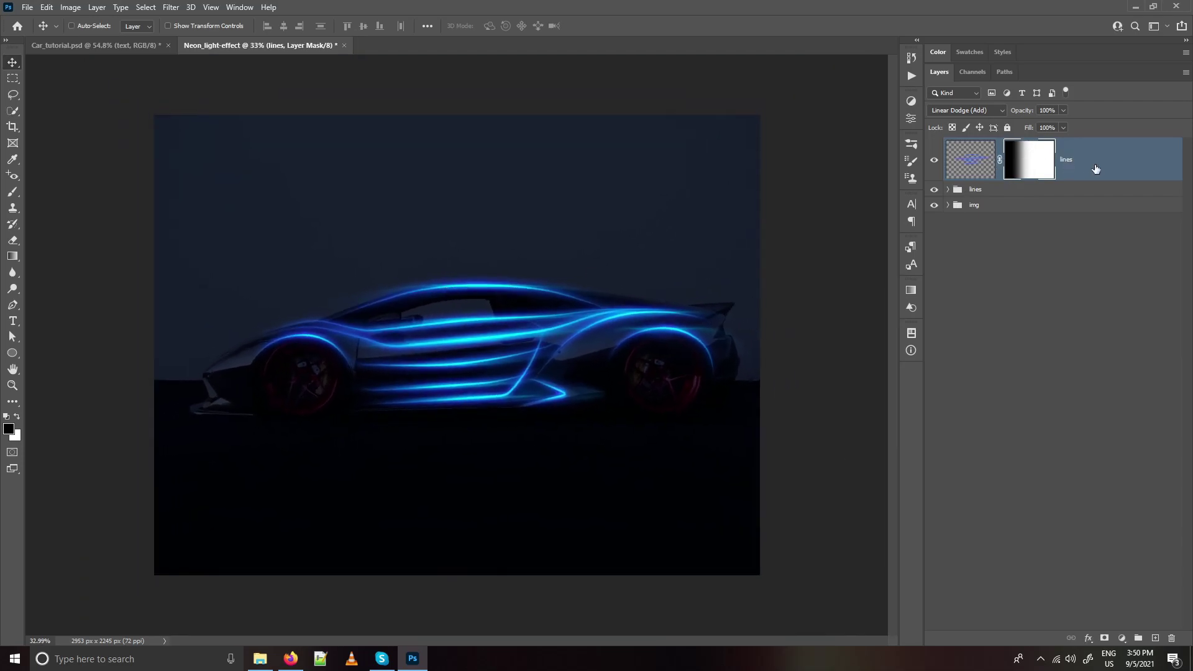
- Merge another duplicate of the lines group into a single layer and move it above the masked lines layer
left_click(1034, 190)
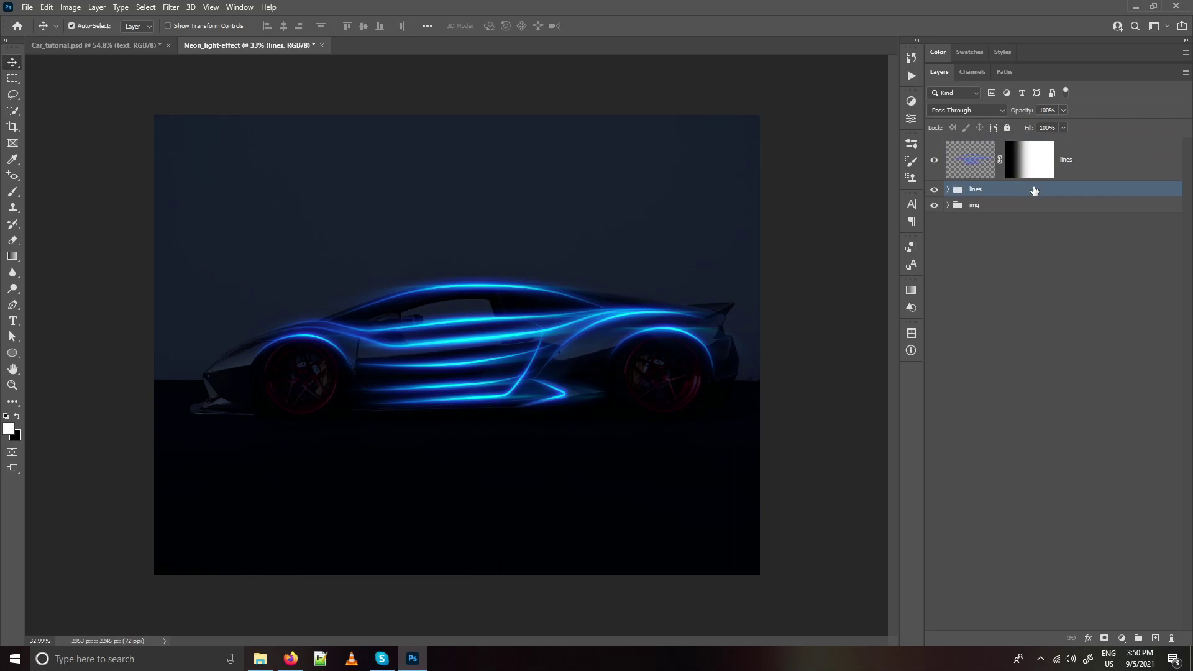
key("ctrl+j")
key("ctrl+e")
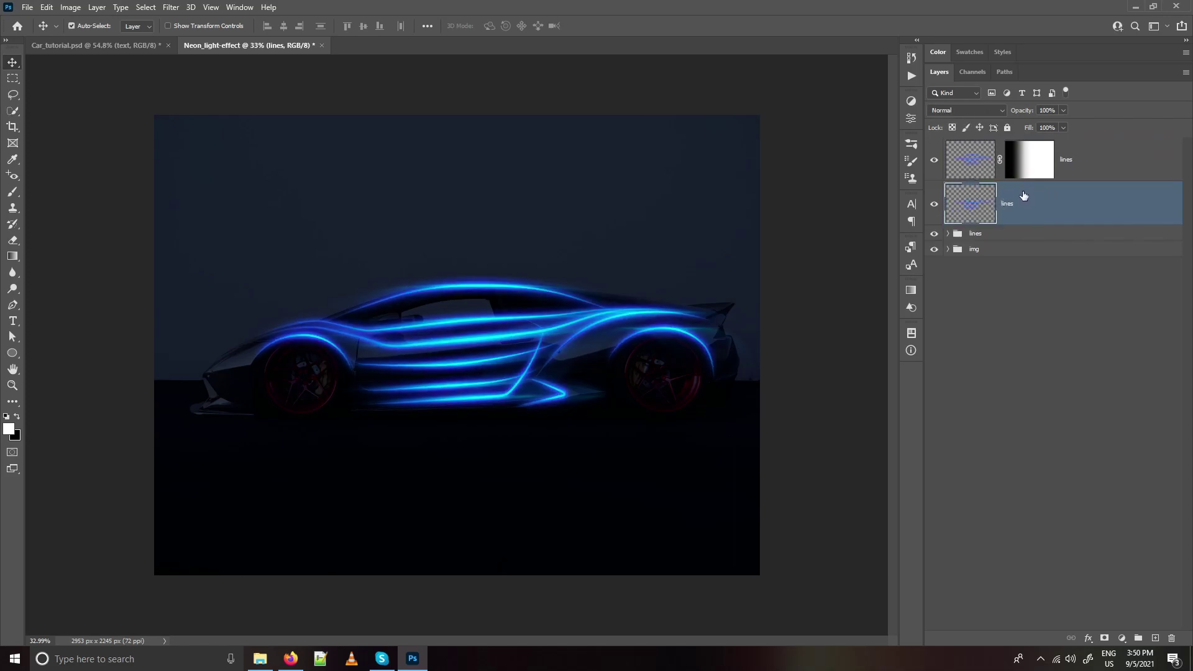
key("ctrl+bracketright")
- Apply a Motion Blur to the new merged lines layer with a 90° angle and a 134-pixel distance
left_click(170, 9)
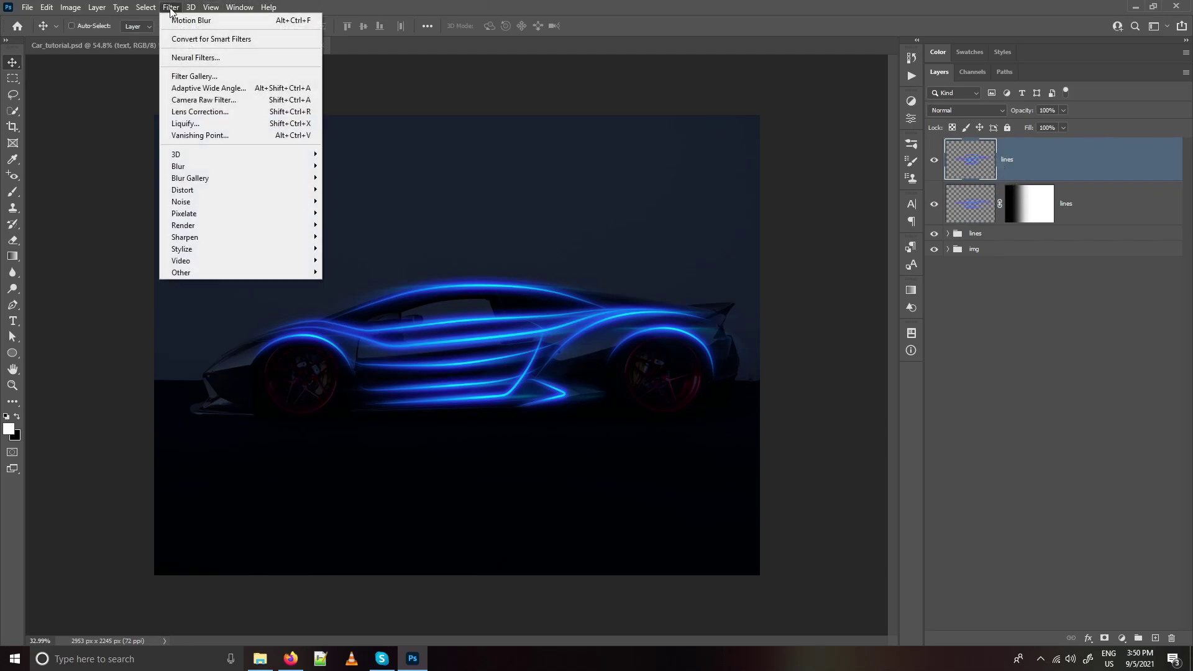
left_click(207, 25)
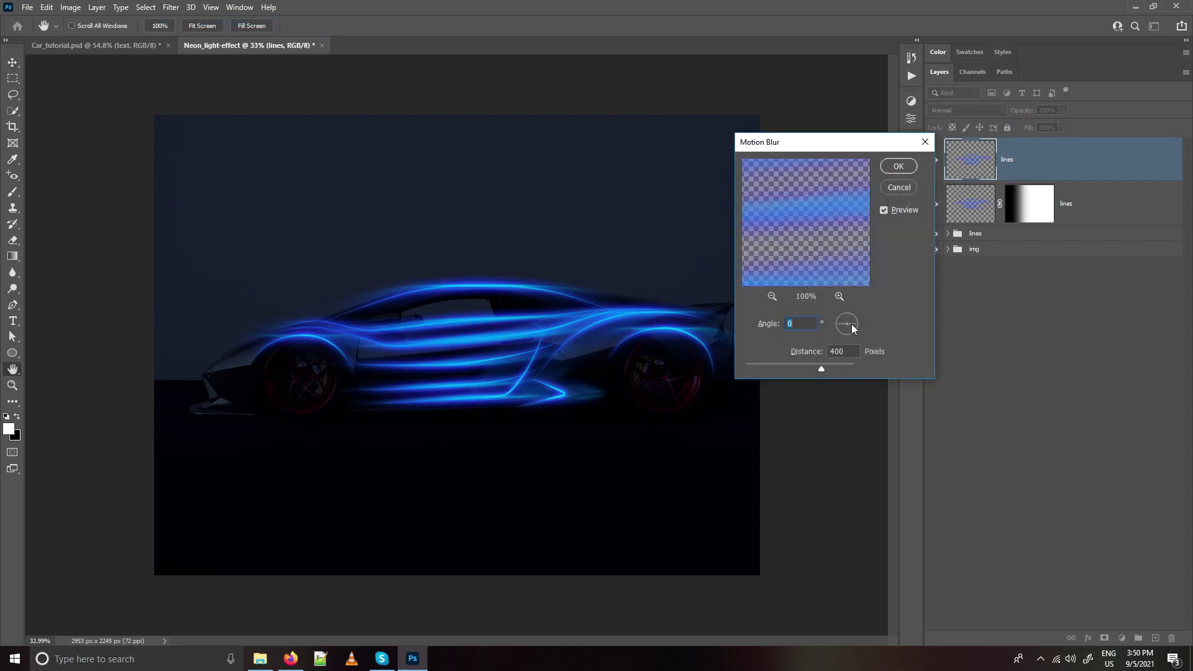
type("90")
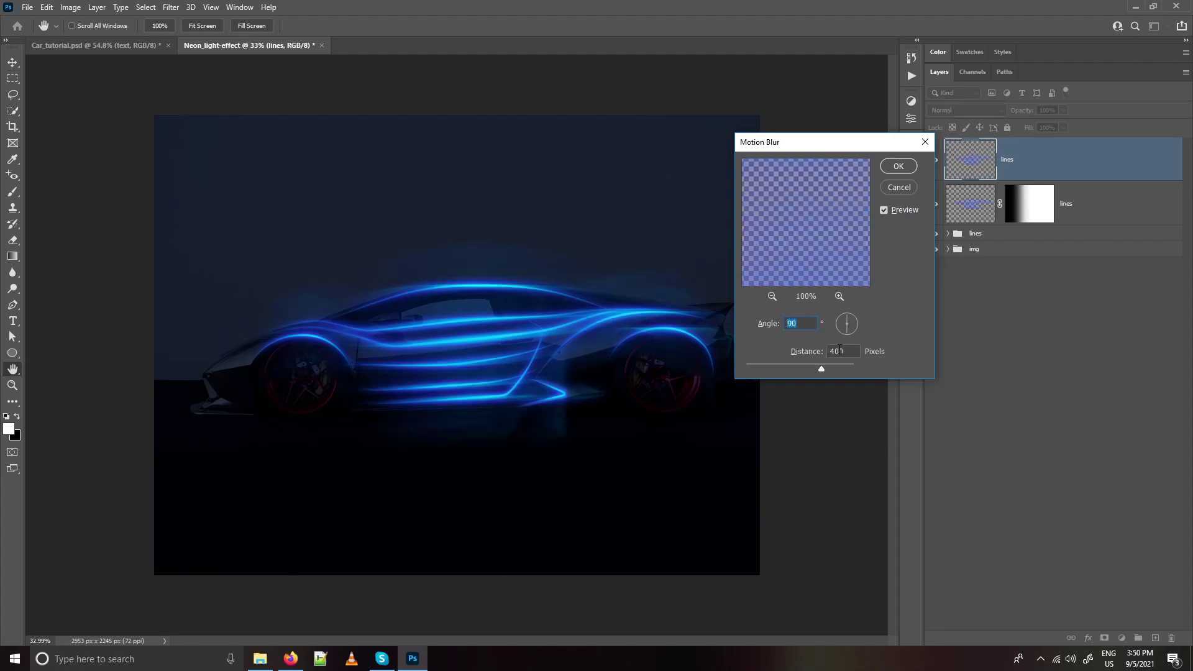
left_click_drag(806, 370, 782, 370)
scroll(497, 331, "up", 3)
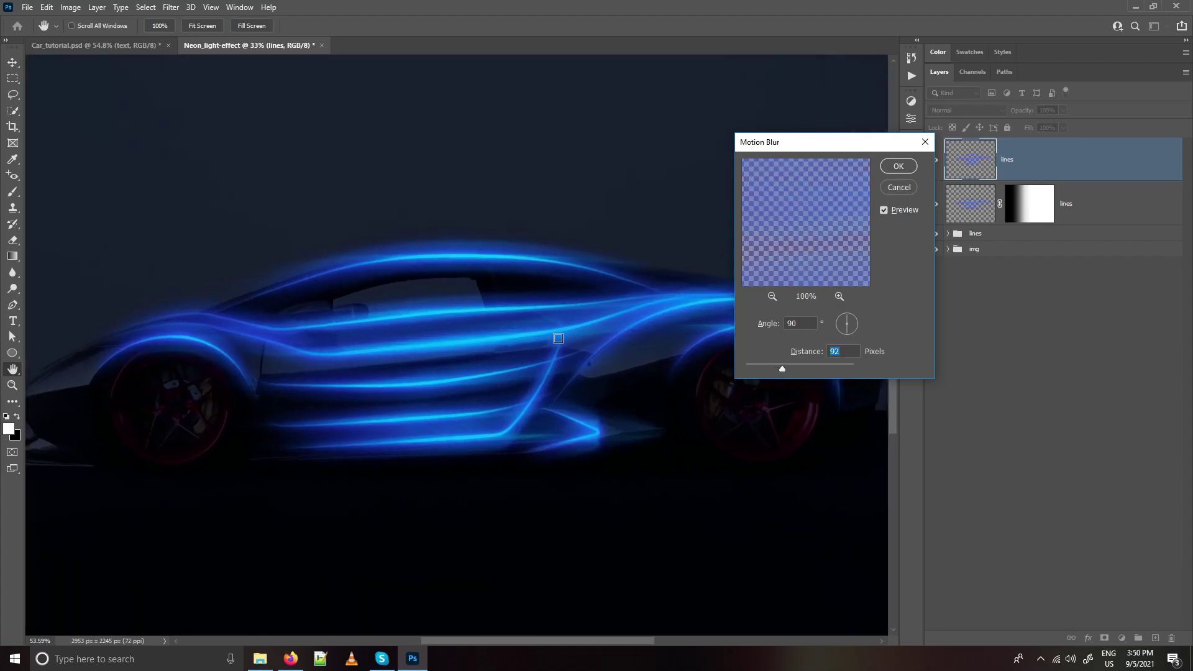
left_click_drag(782, 370, 790, 372)
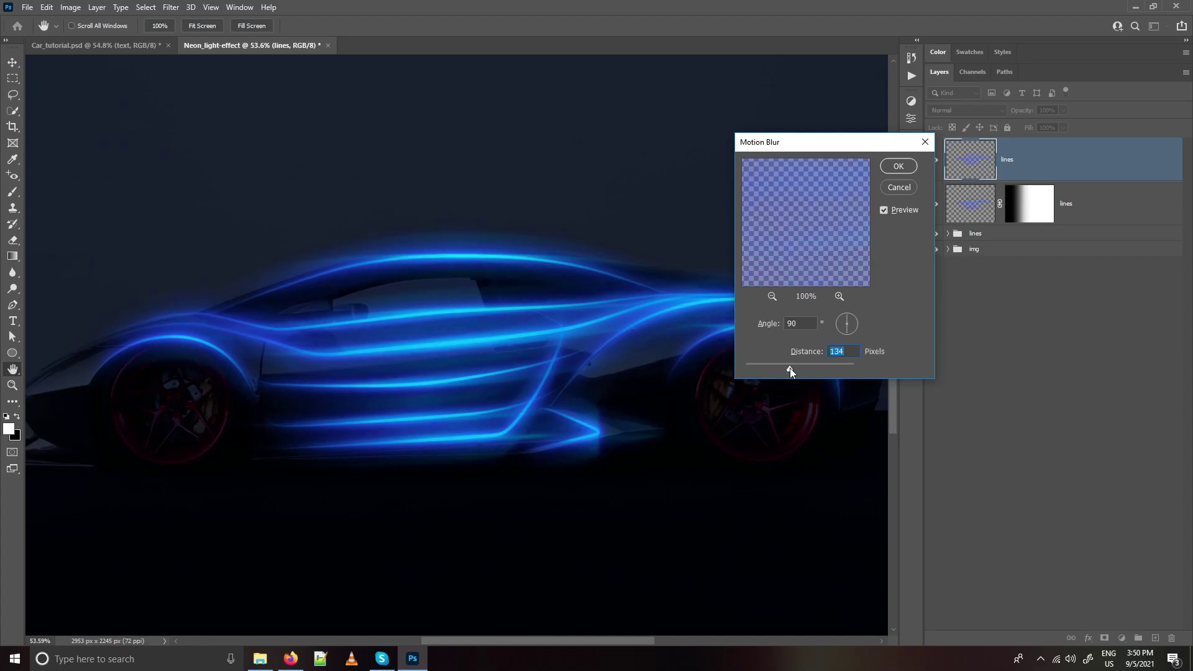
left_click(899, 167)
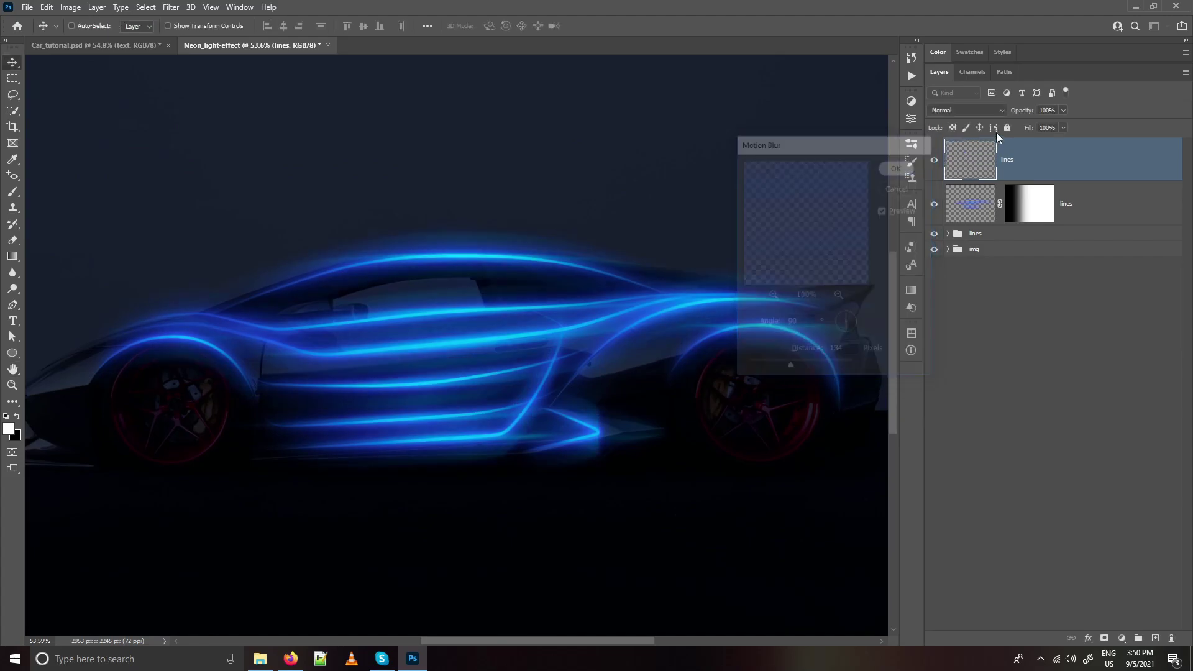
- Set the top blurred lines layer's blend mode to Color Dodge and reduce its fill to 80%
left_click(993, 110)
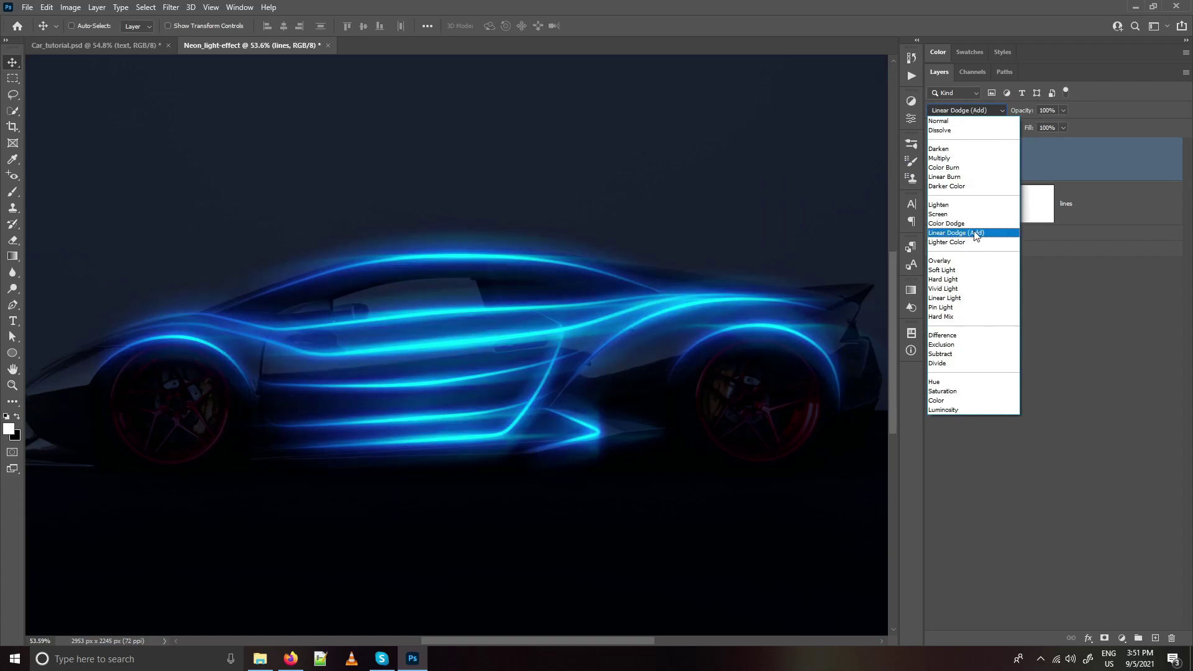
left_click(973, 226)
mouse_move(571, 306)
left_mouse_down()
mouse_move(546, 310)
mouse_move(581, 333)
mouse_move(565, 341)
left_mouse_up()
scroll(565, 342, "down", 1)
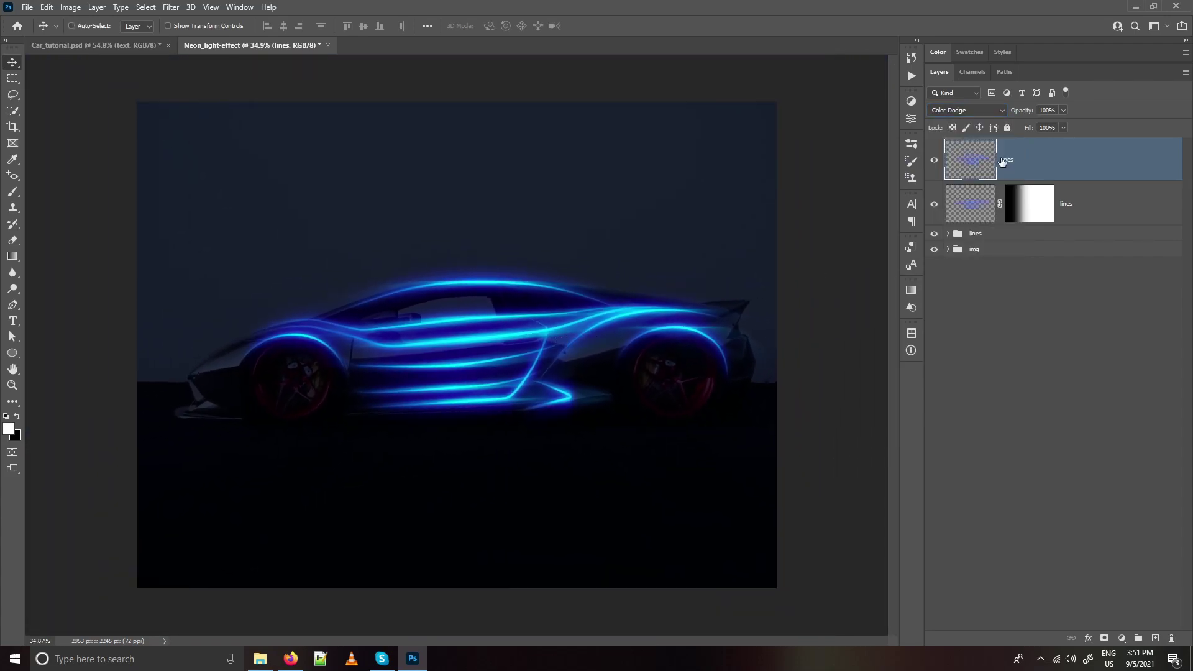
left_click(934, 159)
left_click(934, 159)
left_click_drag(1030, 129, 1017, 132)
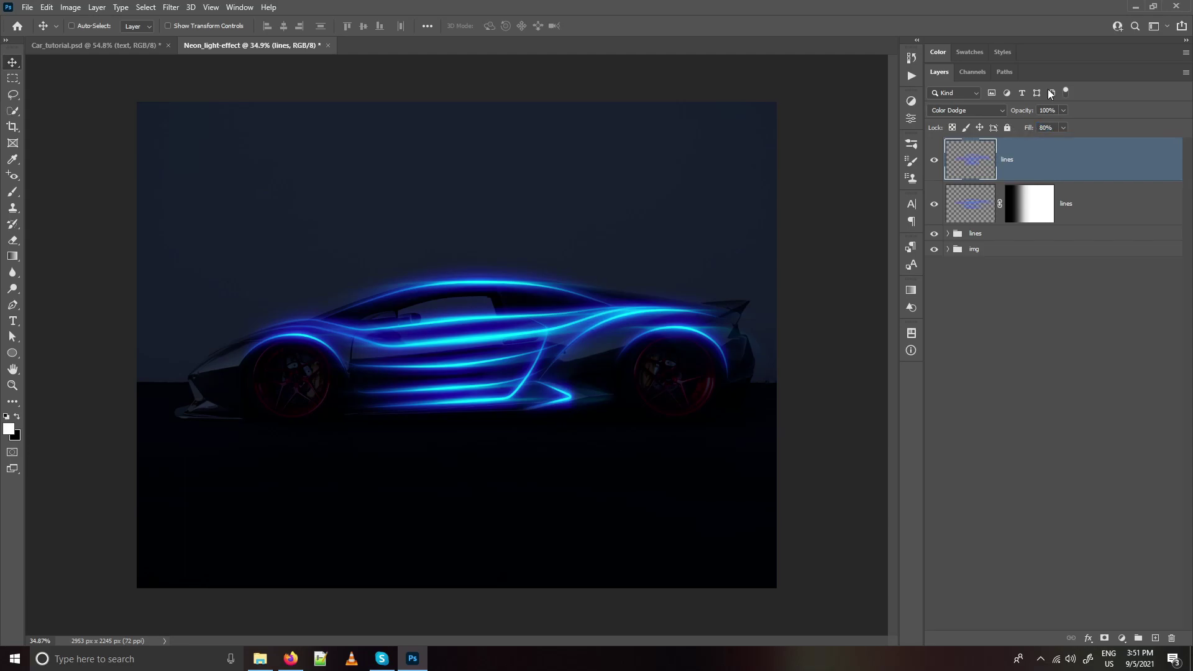
- Copy the gradient layer mask from the lower blurred lines layer onto the top one
scroll(551, 282, "up", 1)
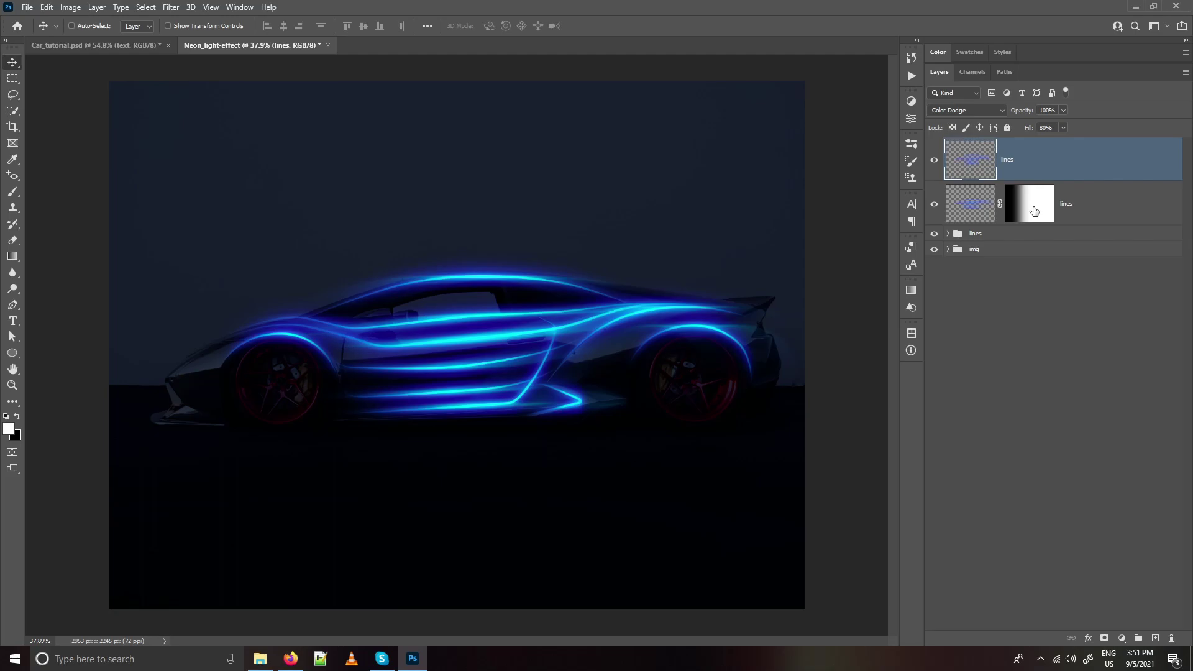
left_click_drag(1034, 212, 1029, 174)
left_click_drag(474, 306, 467, 342)
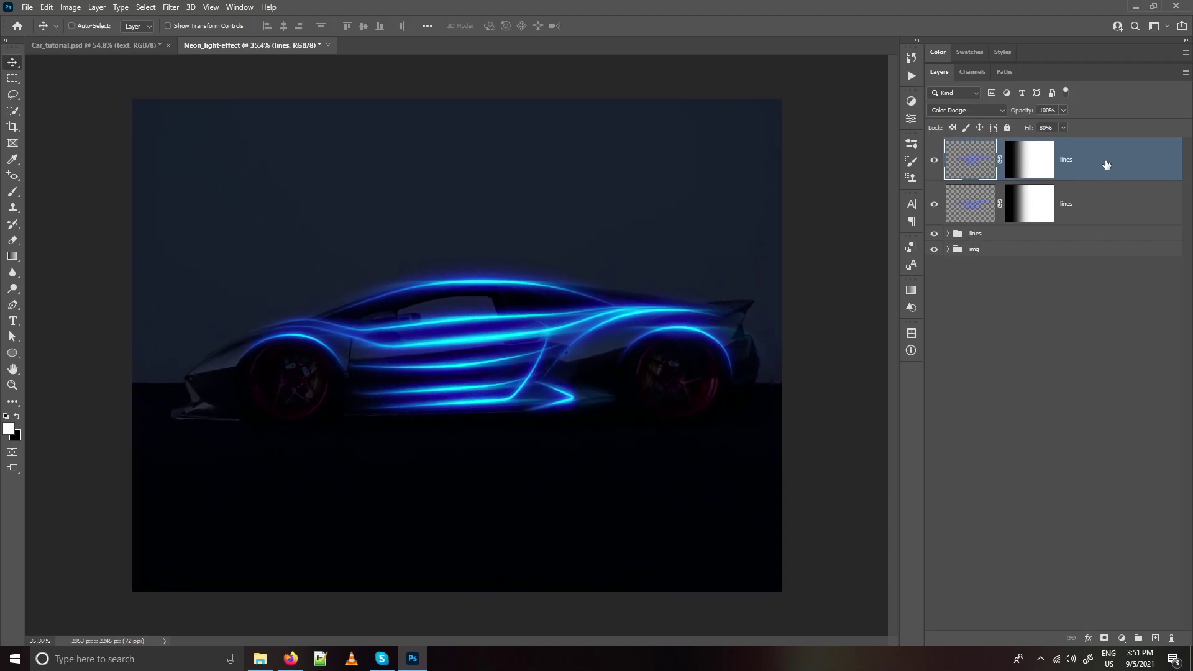
- Add a Color Balance adjustment layer above the blurred lines layers and shift its midtones toward cyan and blue
left_click(1122, 639)
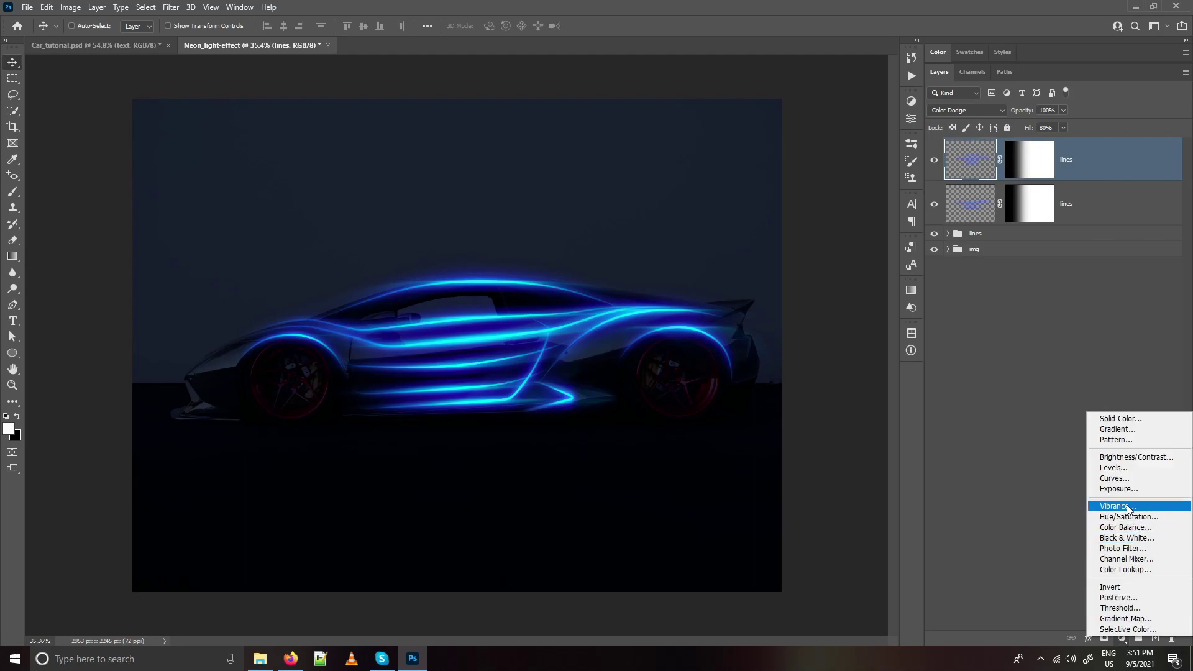
left_click(1126, 528)
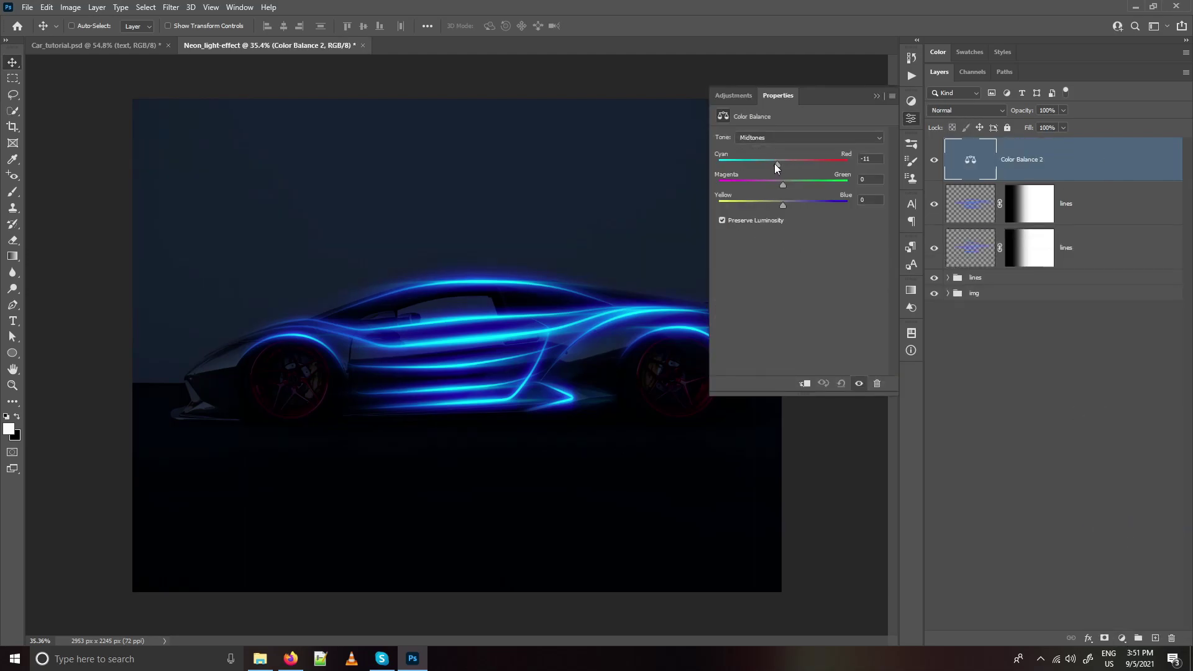
left_click_drag(781, 163, 788, 206)
left_click(878, 97)
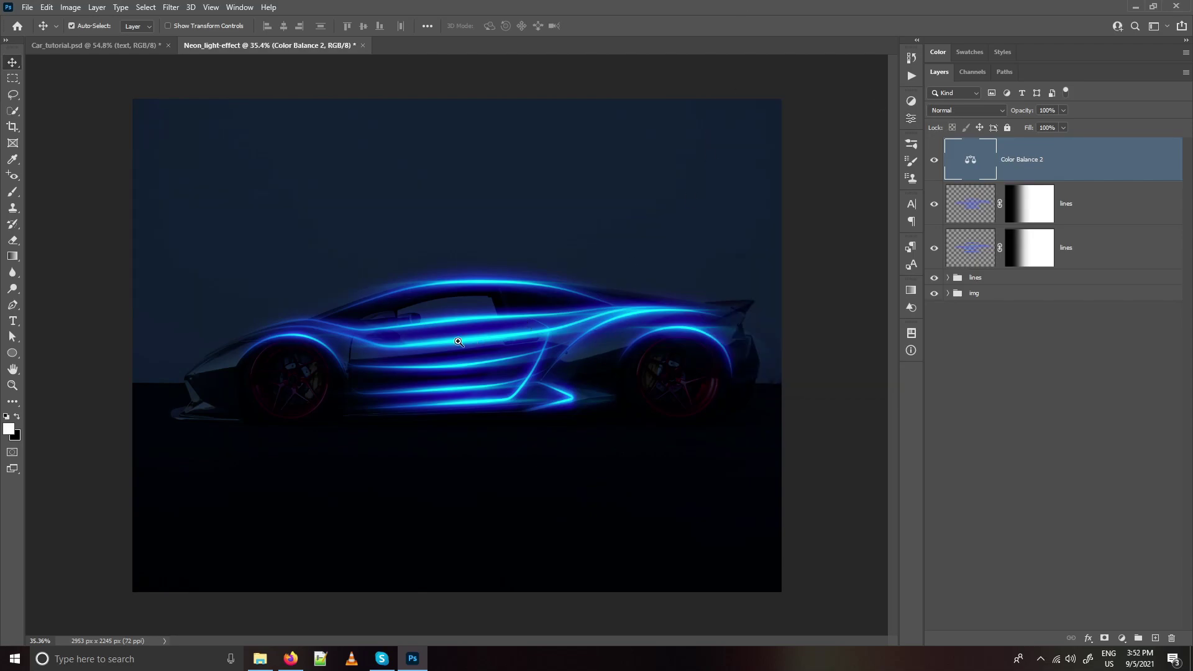
scroll(460, 341, "up", 1)
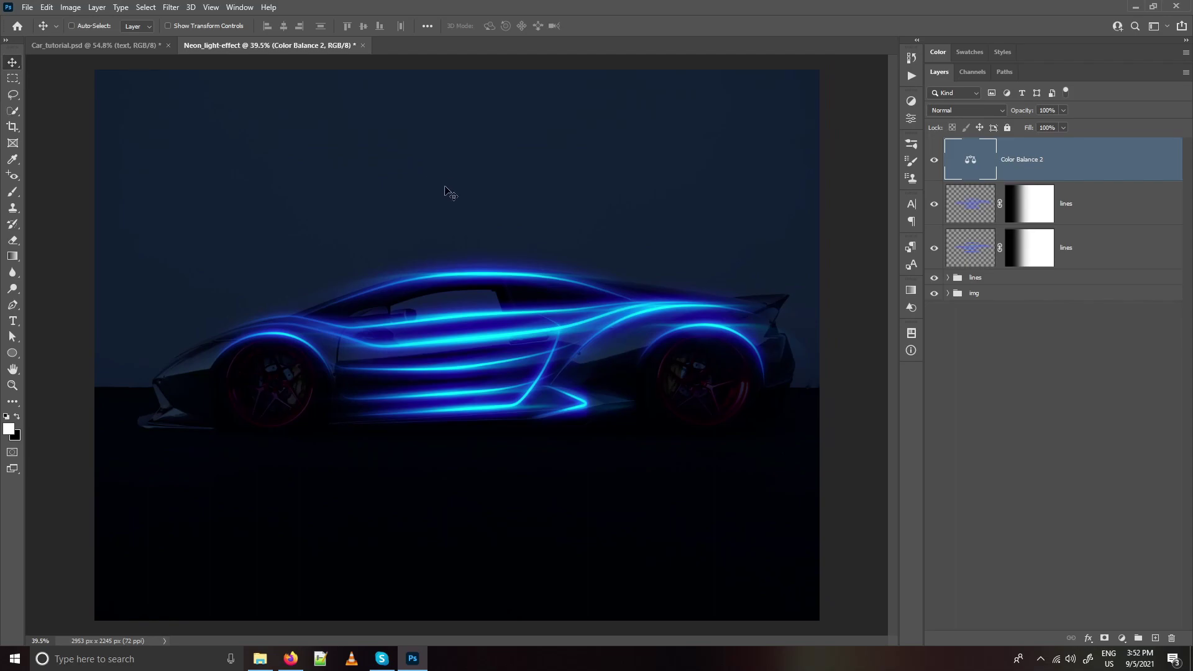
- Duplicate the text group from Car_tutorial.psd into the Neon_light-effect document and return to that document
left_click(124, 45)
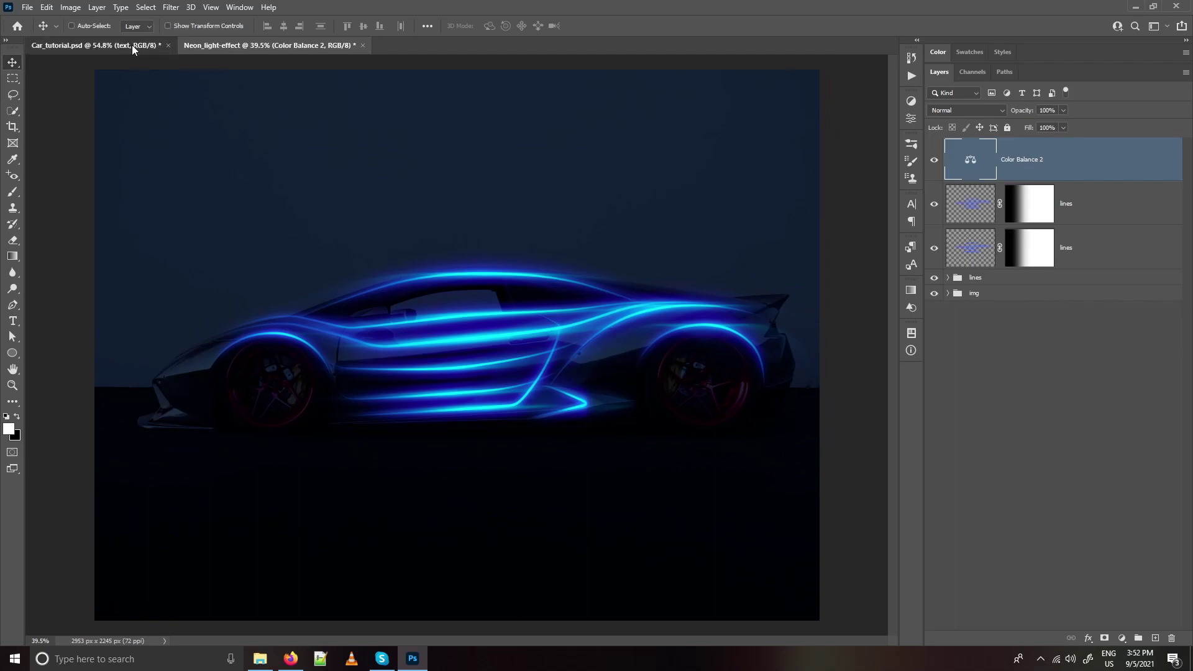
right_click(1020, 150)
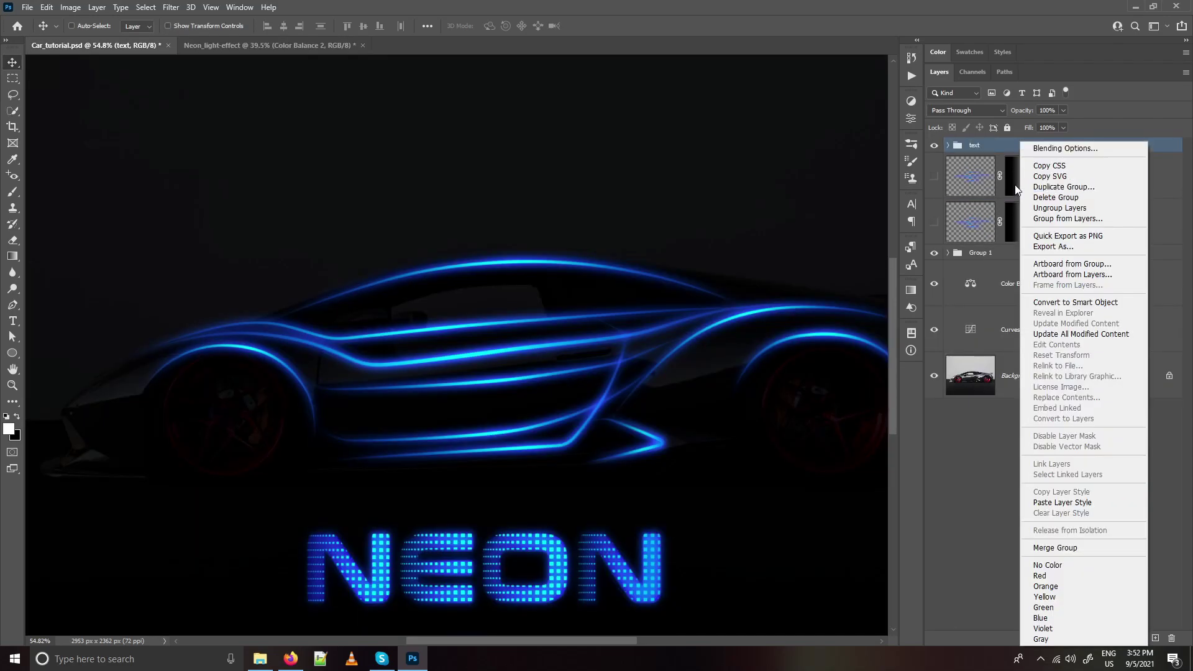
left_click(1050, 187)
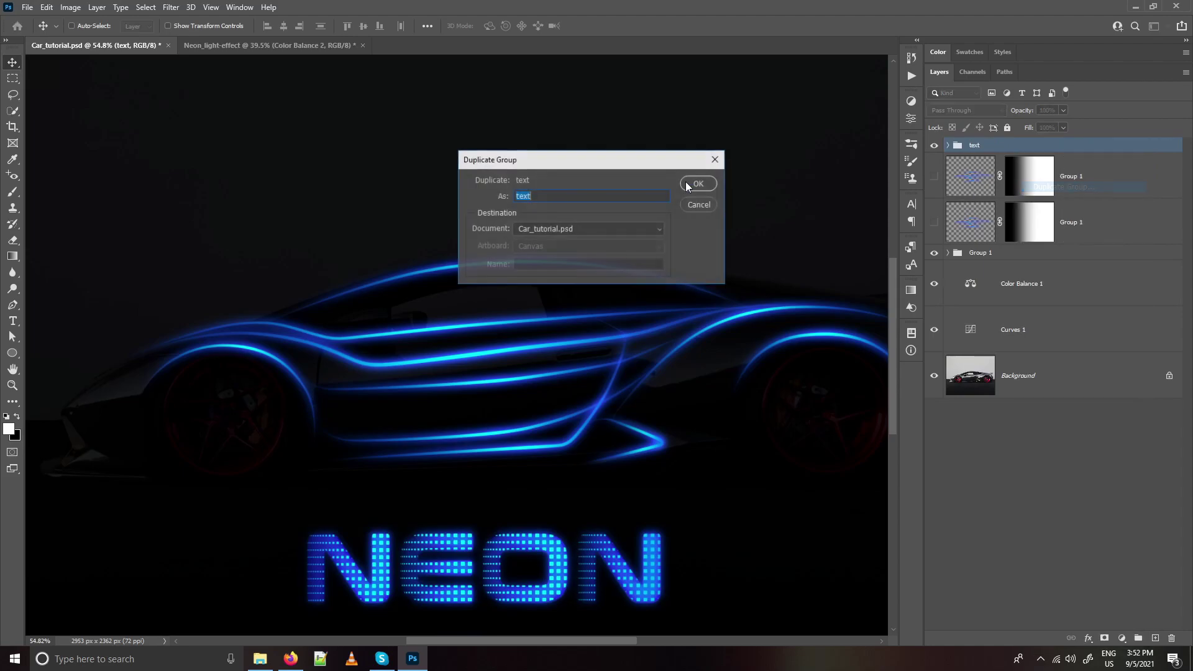
left_click(568, 229)
left_click(555, 251)
left_click(700, 183)
left_click(249, 46)
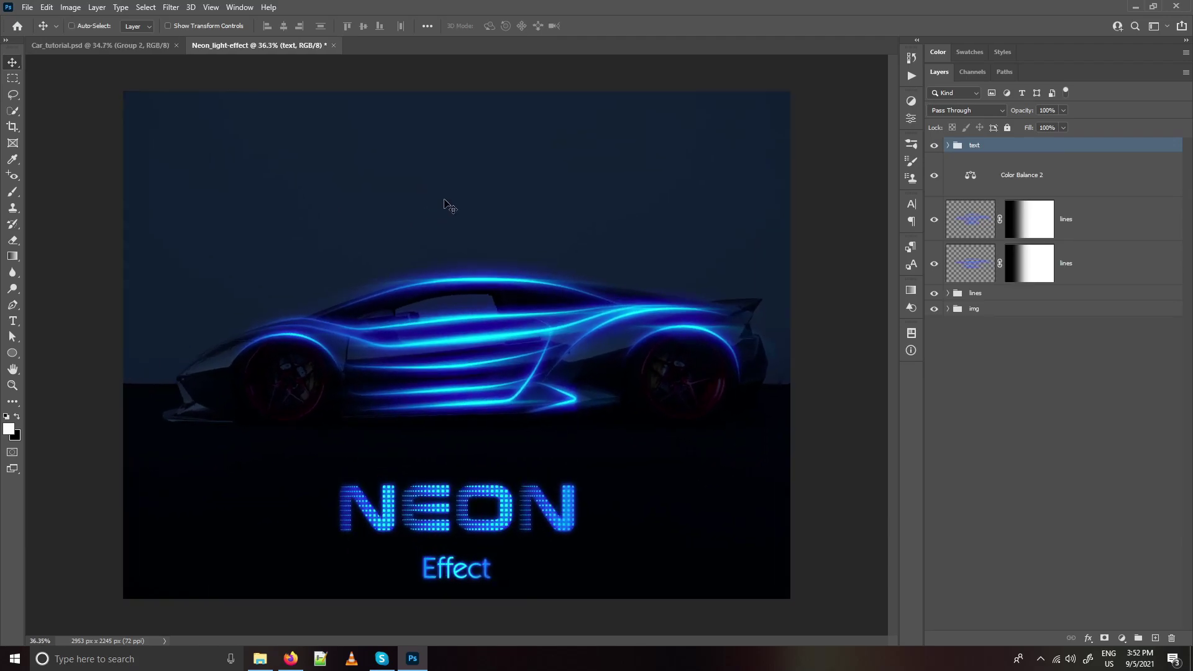
- Hide the Color Balance adjustment layer beneath the text group and add a Curves adjustment layer above it
mouse_move(580, 334)
left_mouse_down()
mouse_move(596, 340)
mouse_move(584, 348)
left_mouse_up()
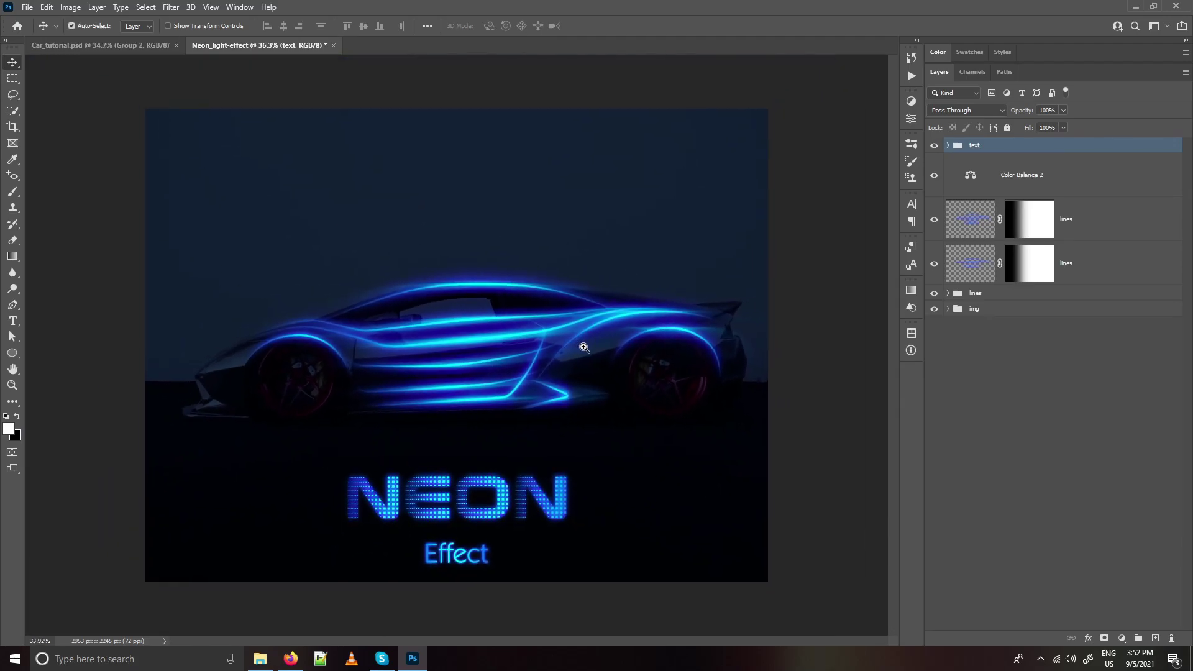
left_click(934, 175)
left_click(1036, 174)
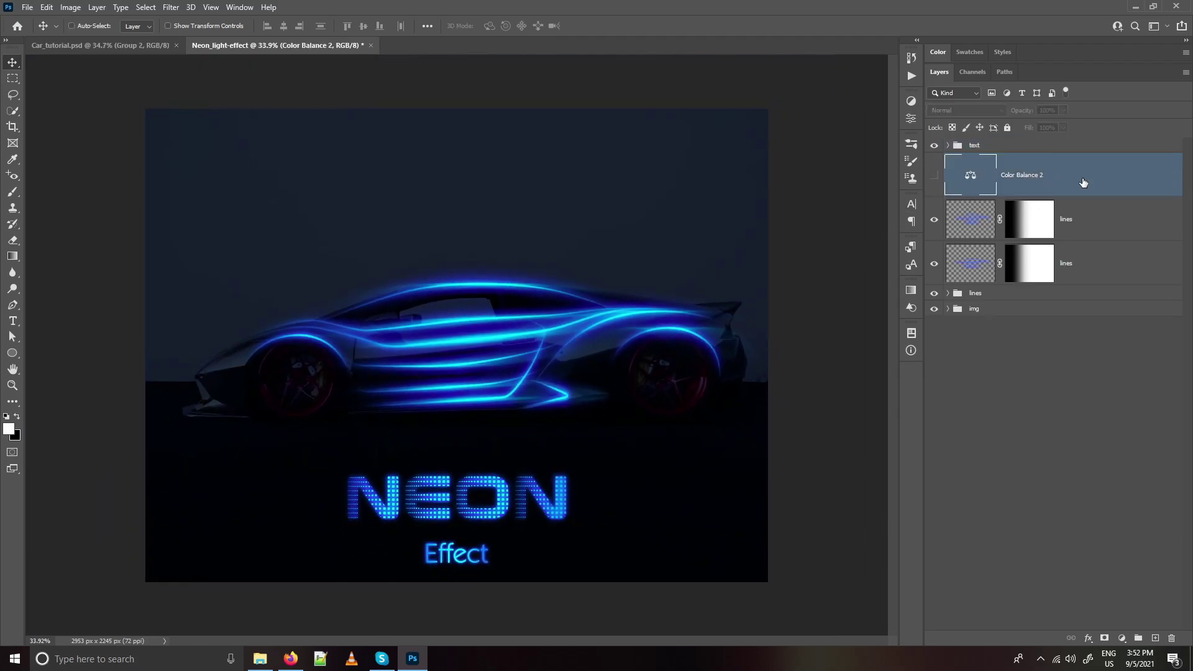
left_click(1122, 638)
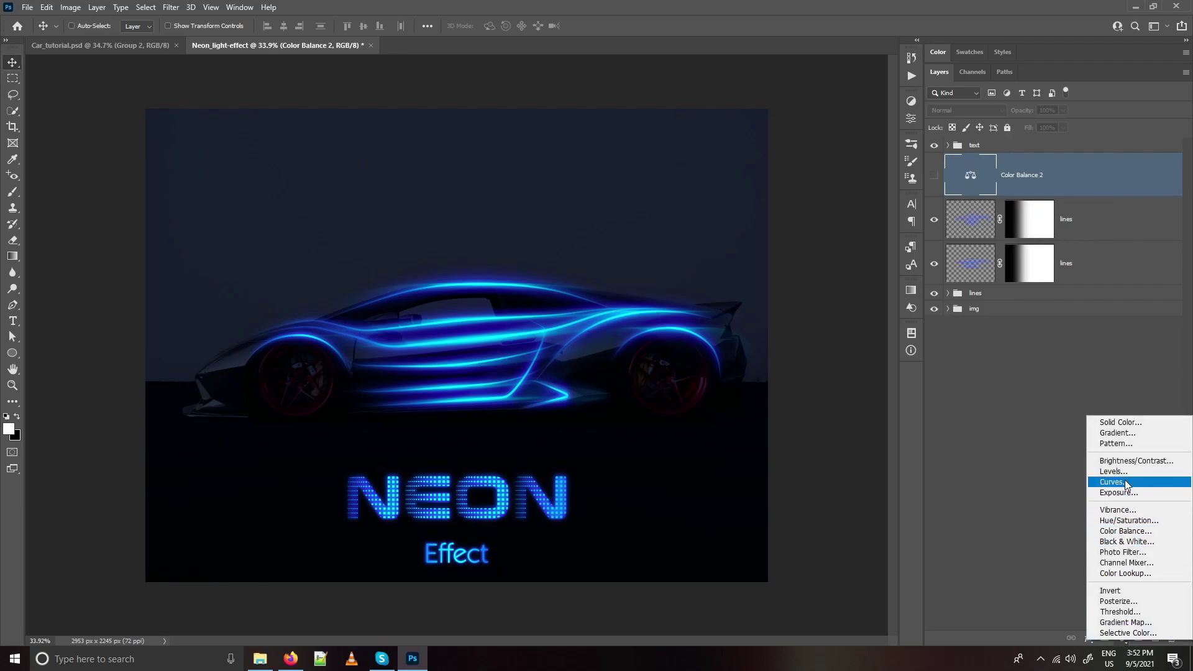